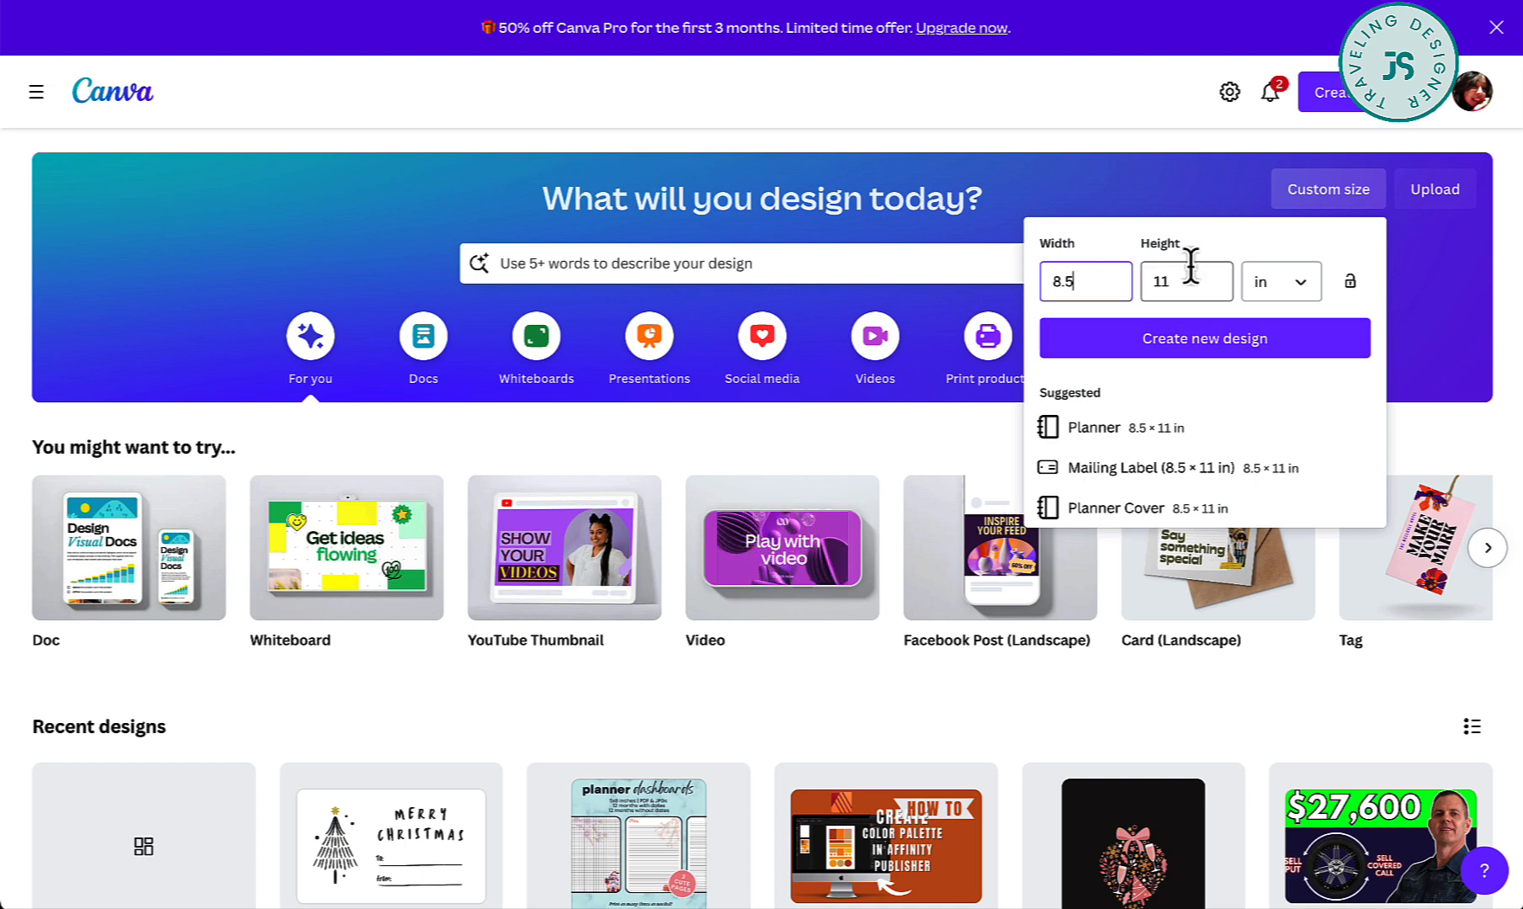
# Create a new blank 8.5 × 11 in design and show its margins.
pyautogui.click(1227, 354)
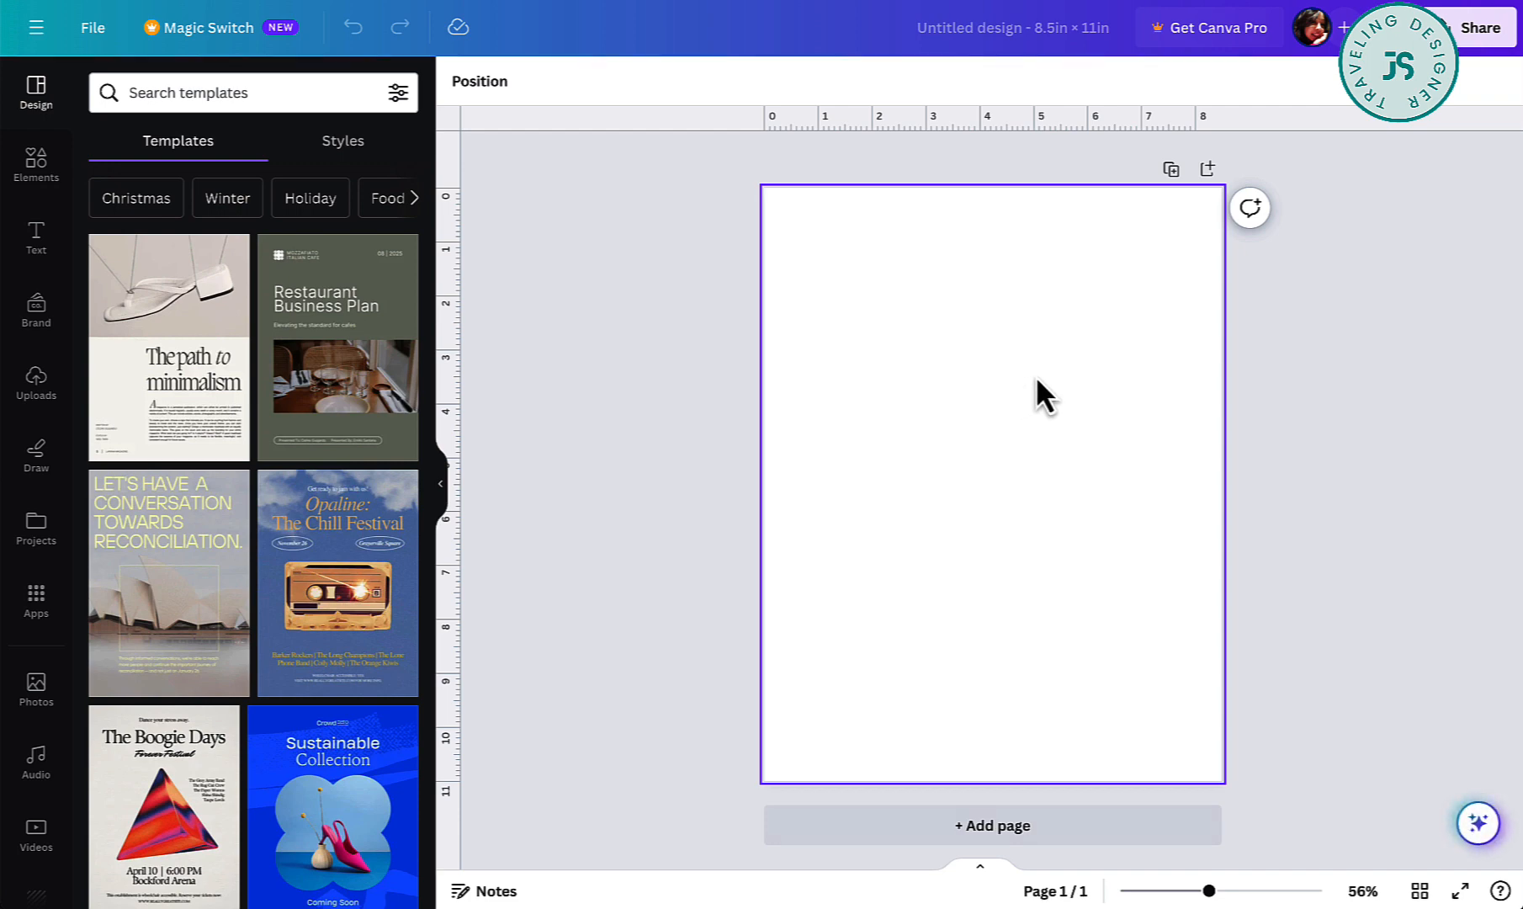
pyautogui.scroll(3, 1037, 374)
pyautogui.scroll(-2, 1036, 374)
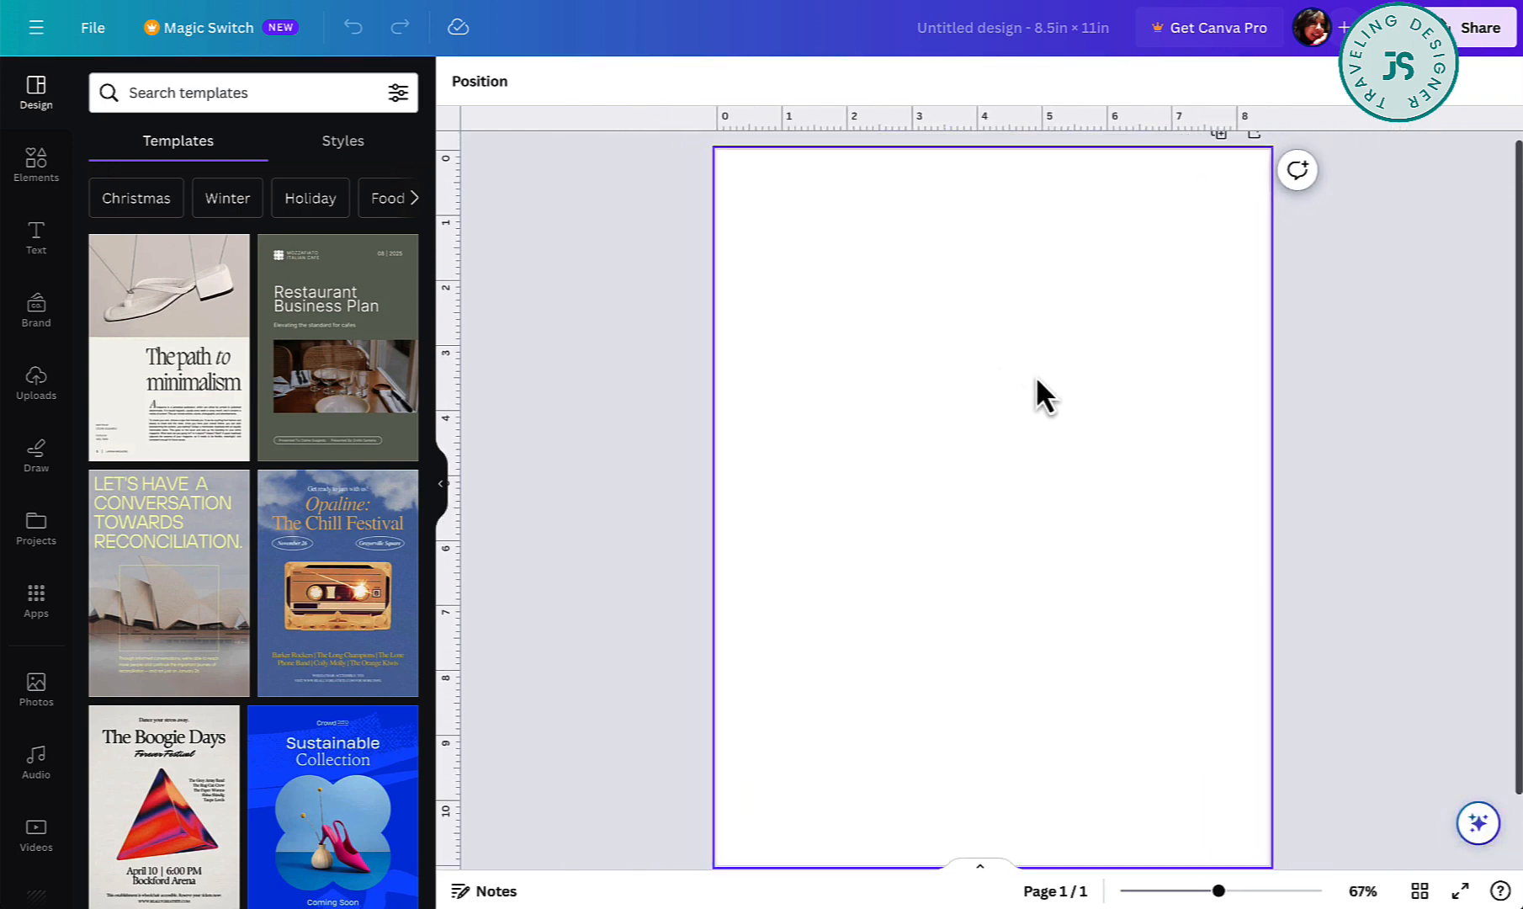
pyautogui.click(84, 42)
pyautogui.moveTo(236, 268)
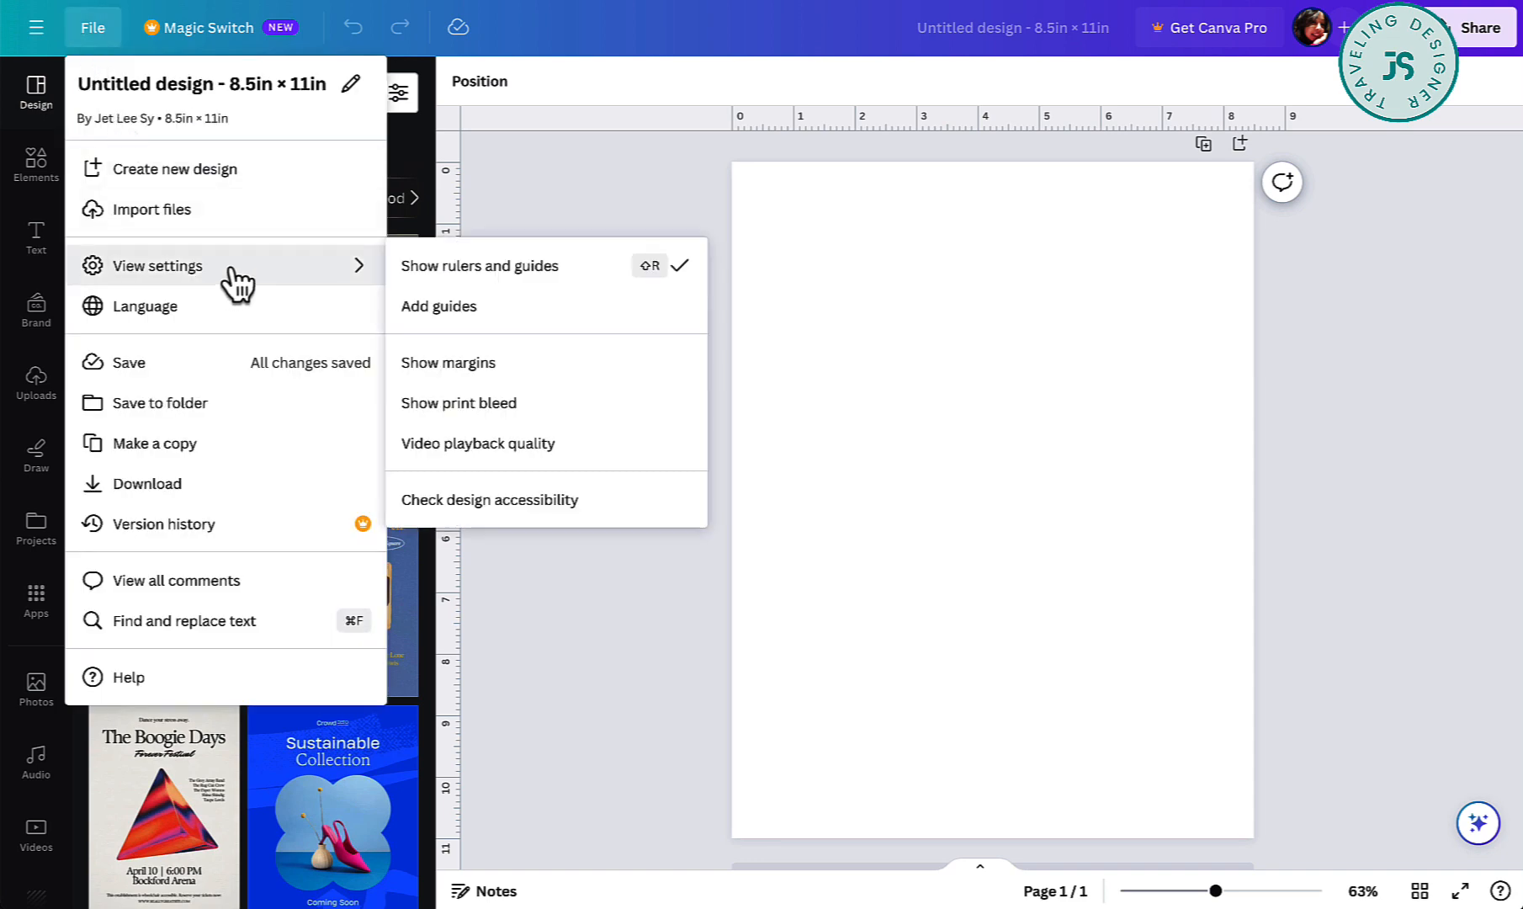
pyautogui.click(452, 366)
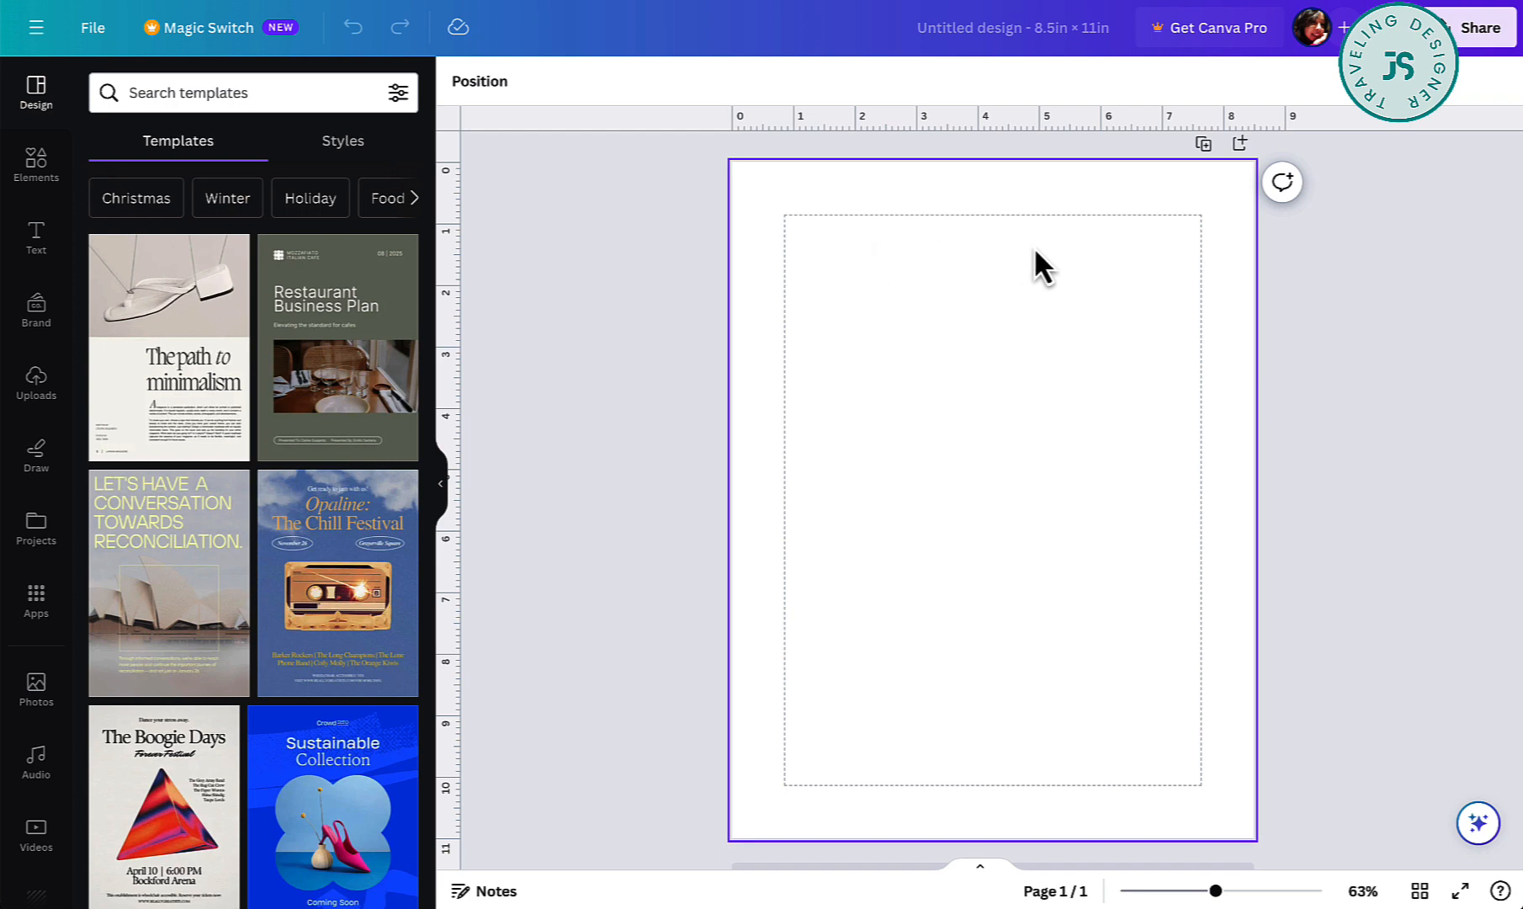
# Add a subheading reading "NAME:", shrink it to size 14.4, and place it just above the upper-left corner of the margin.
pyautogui.click(38, 240)
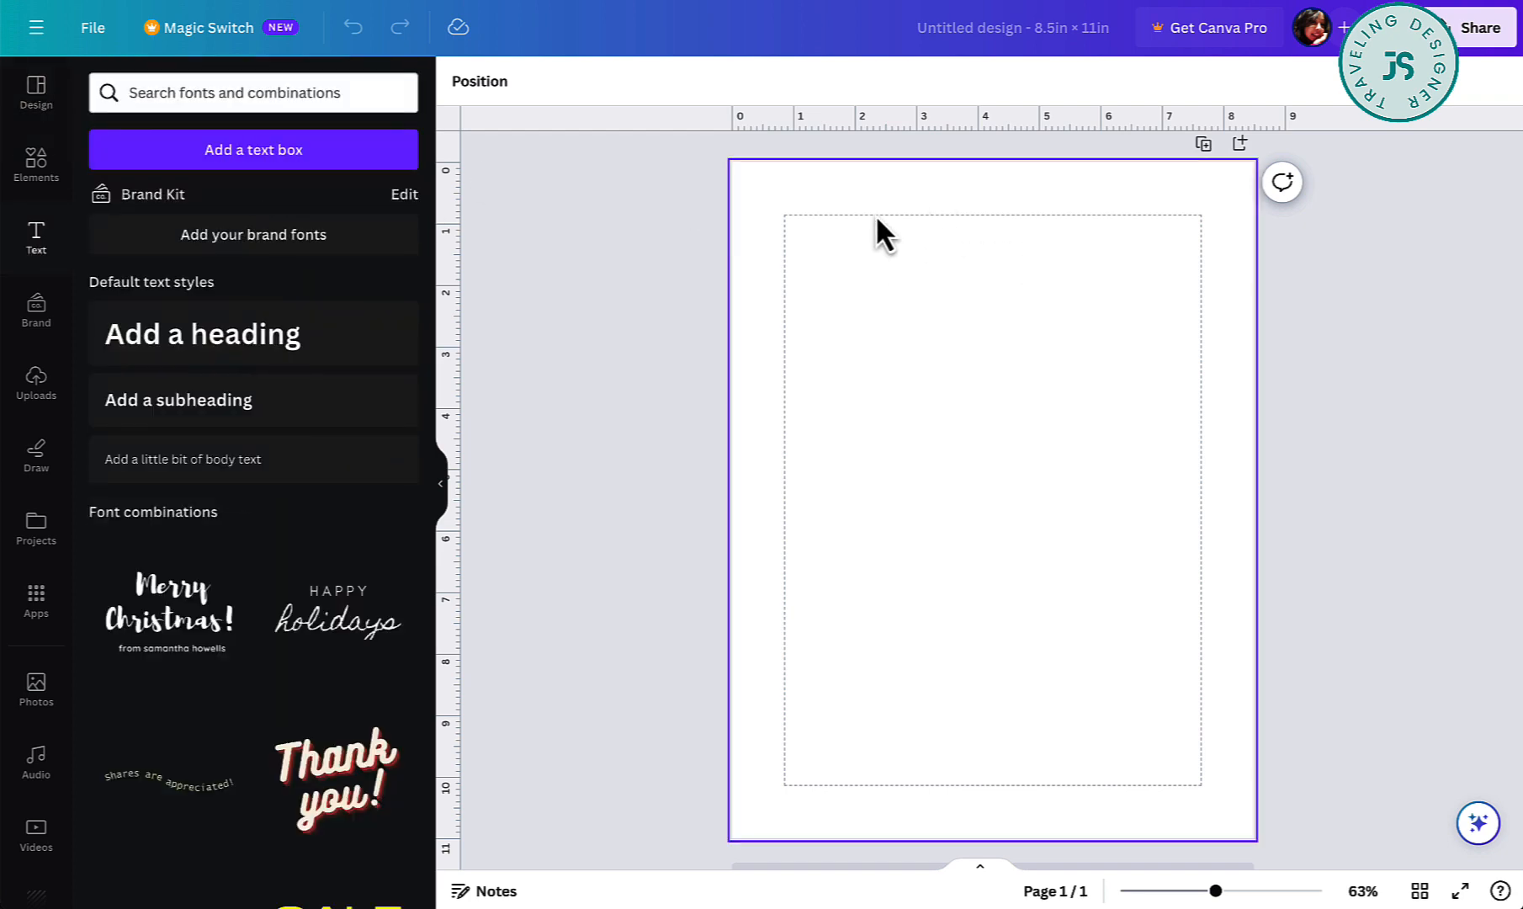
pyautogui.click(244, 400)
pyautogui.write('NAME')
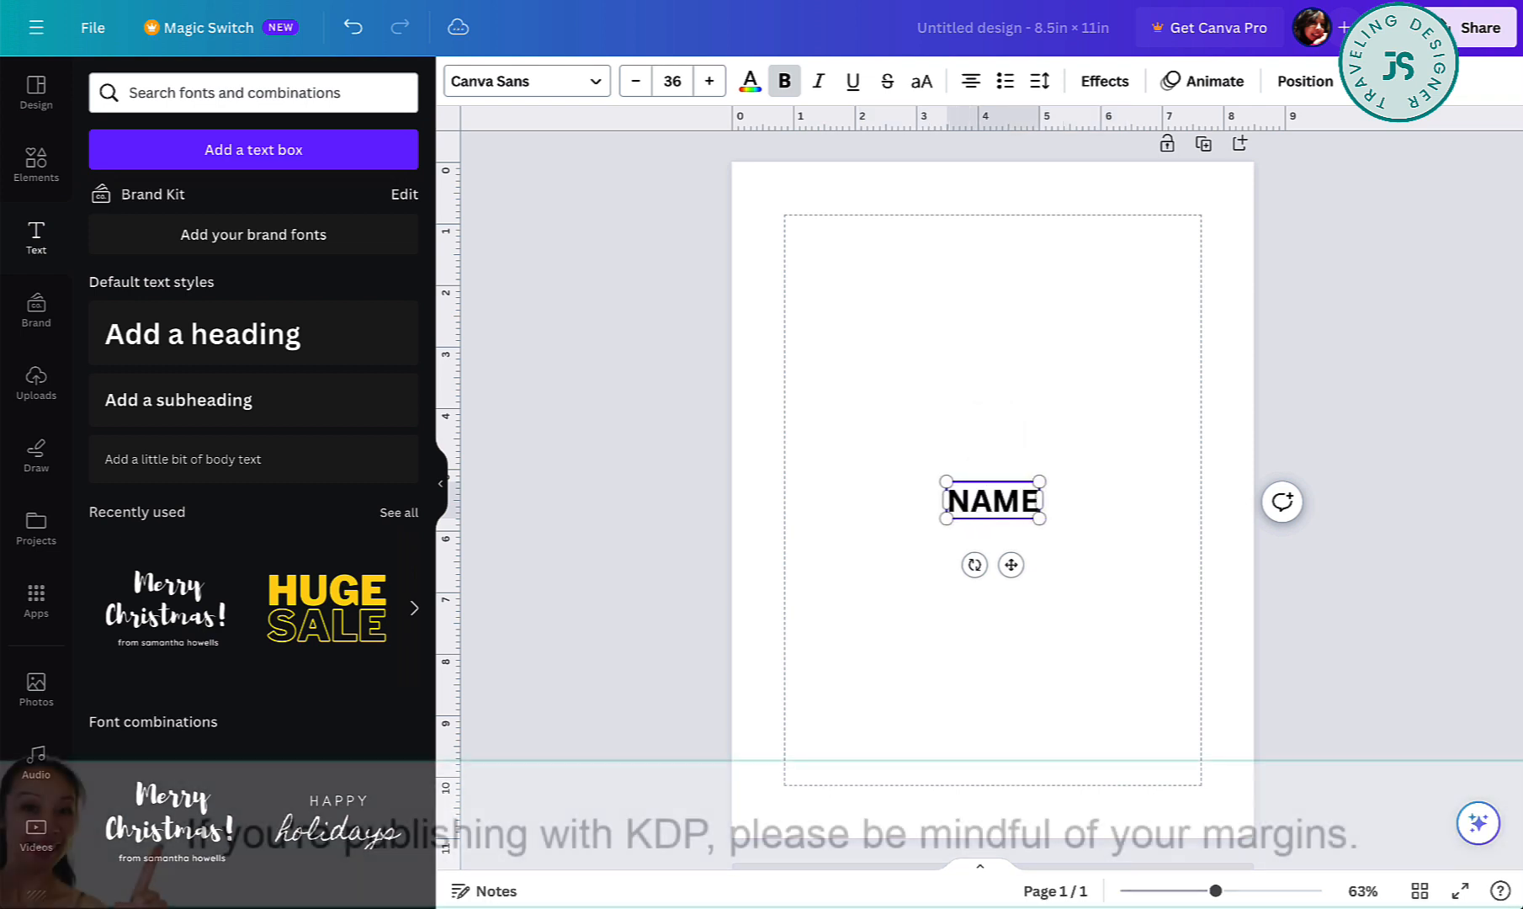
pyautogui.write(':')
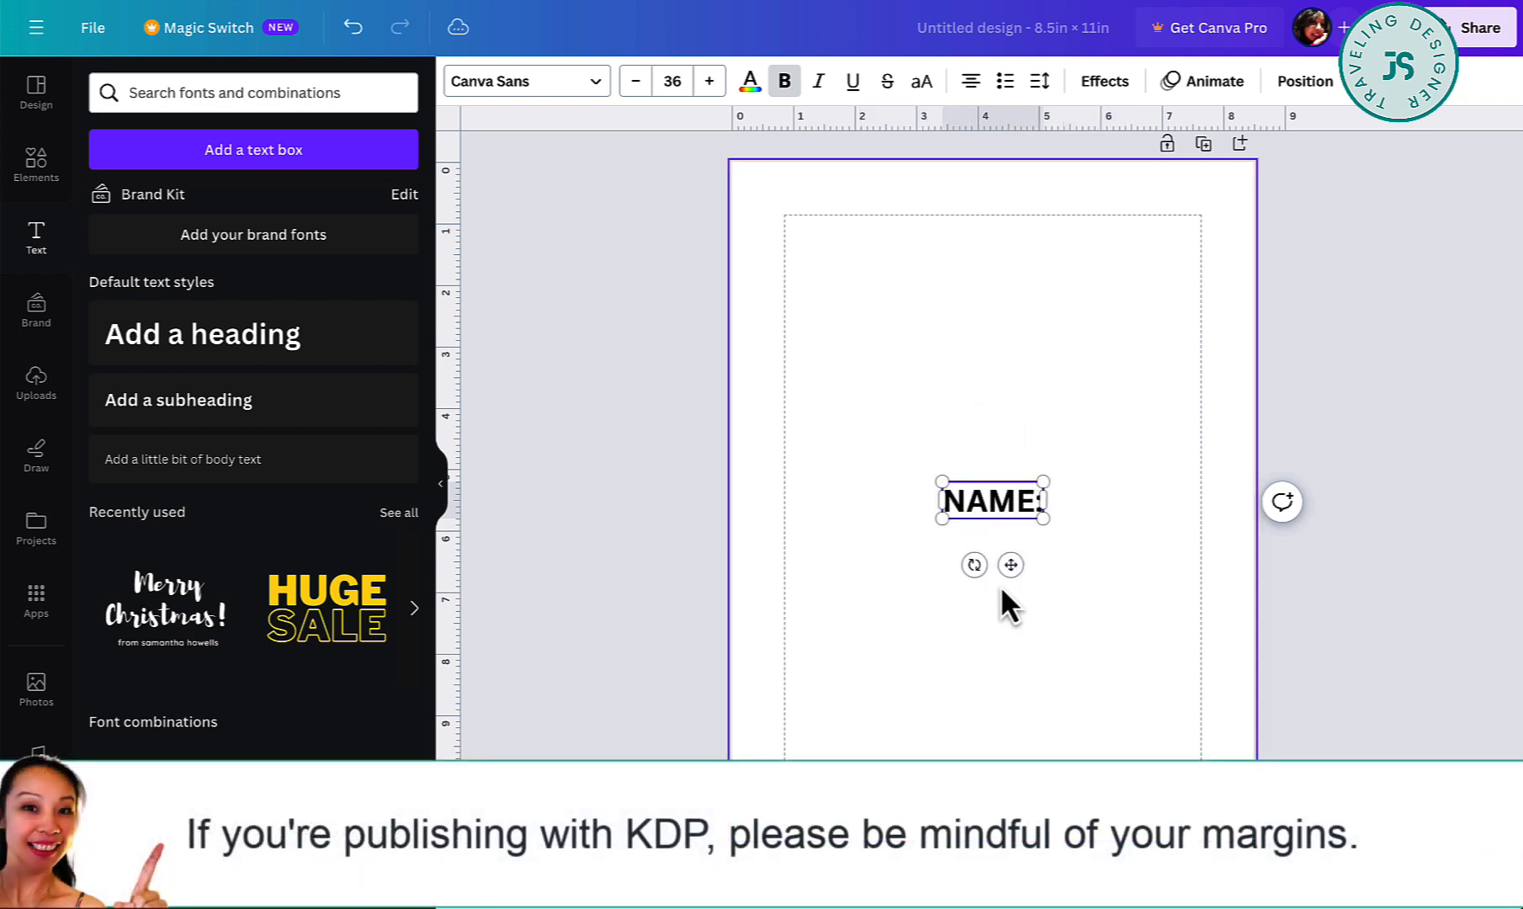
pyautogui.moveTo(1009, 564); pyautogui.dragTo(851, 283)
pyautogui.moveTo(880, 224); pyautogui.dragTo(815, 193)
pyautogui.click(833, 223)
pyautogui.click(803, 198)
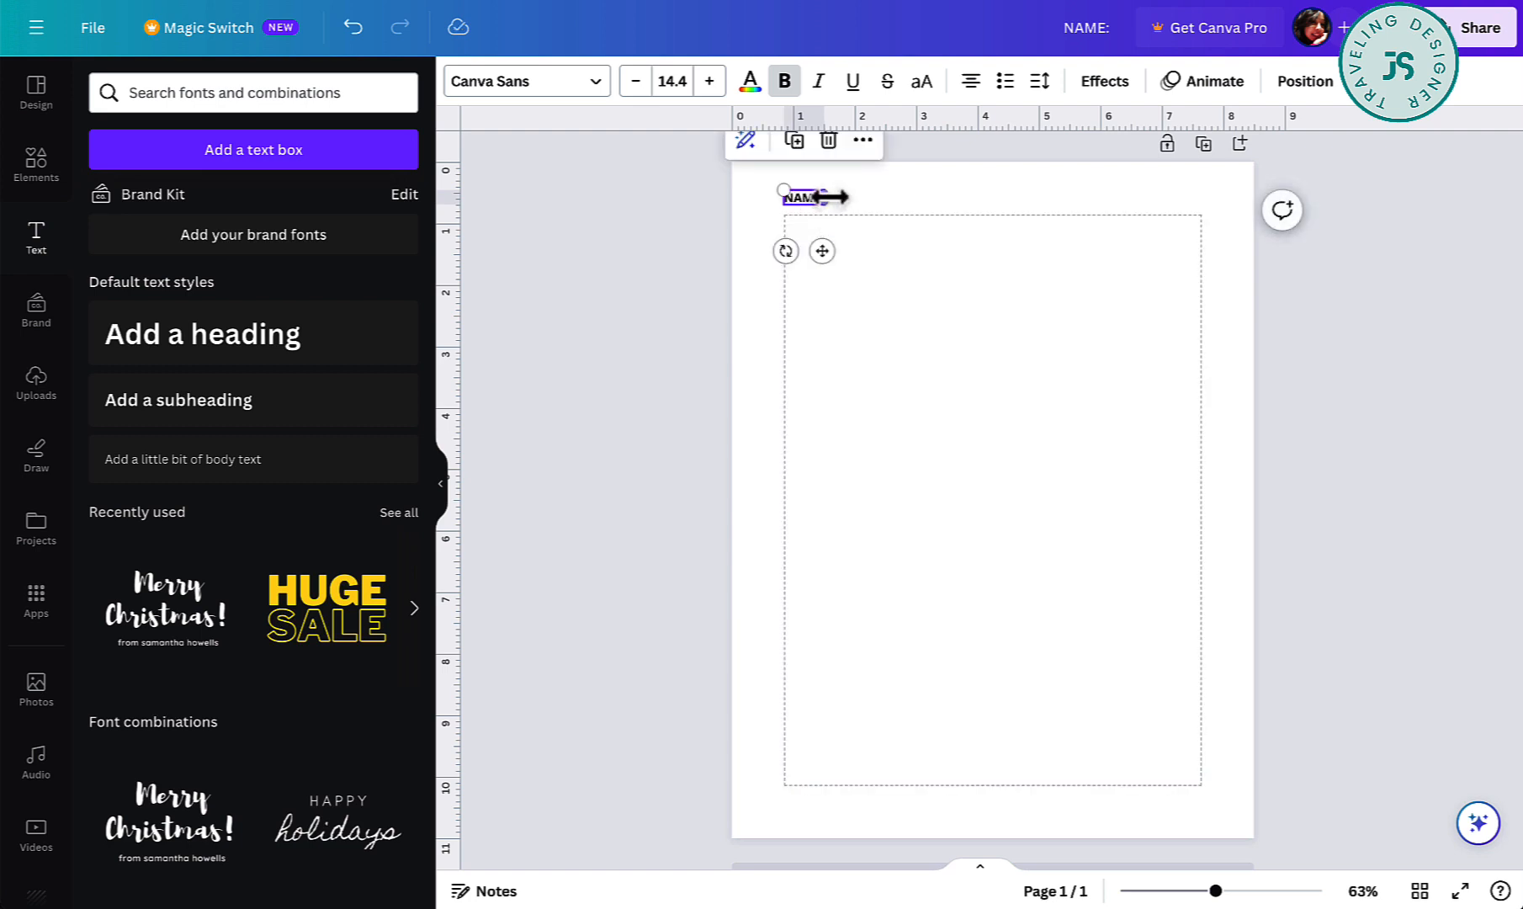
pyautogui.click(1003, 235)
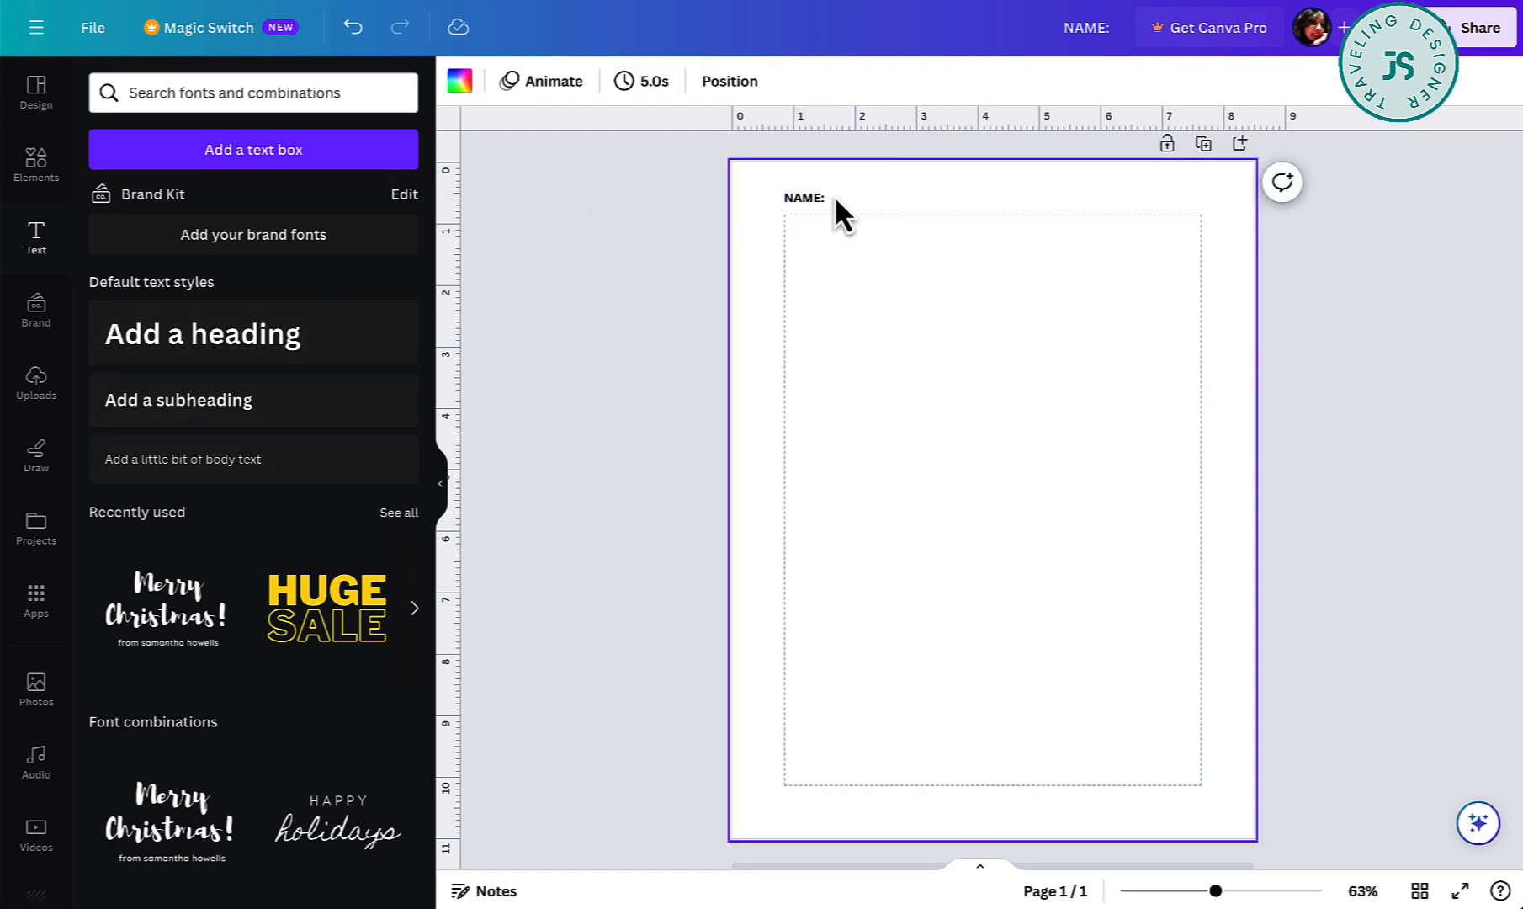
# Find kids-style fonts with the search term "KIDS" and set the NAME: label to Coming Soon.
pyautogui.click(795, 199)
pyautogui.doubleClick(795, 198)
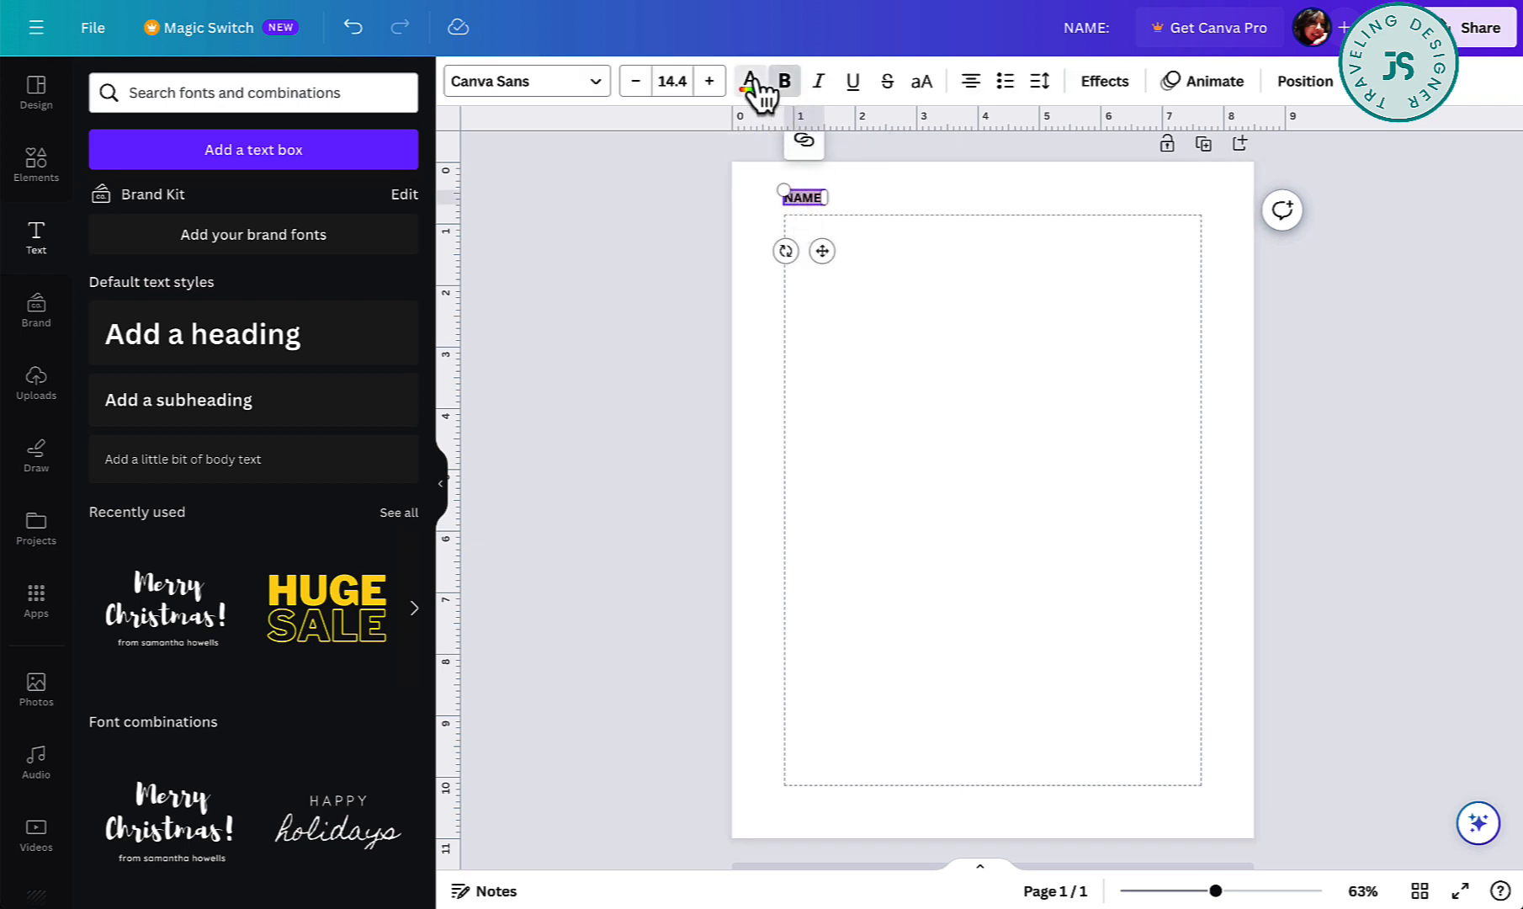
pyautogui.click(486, 96)
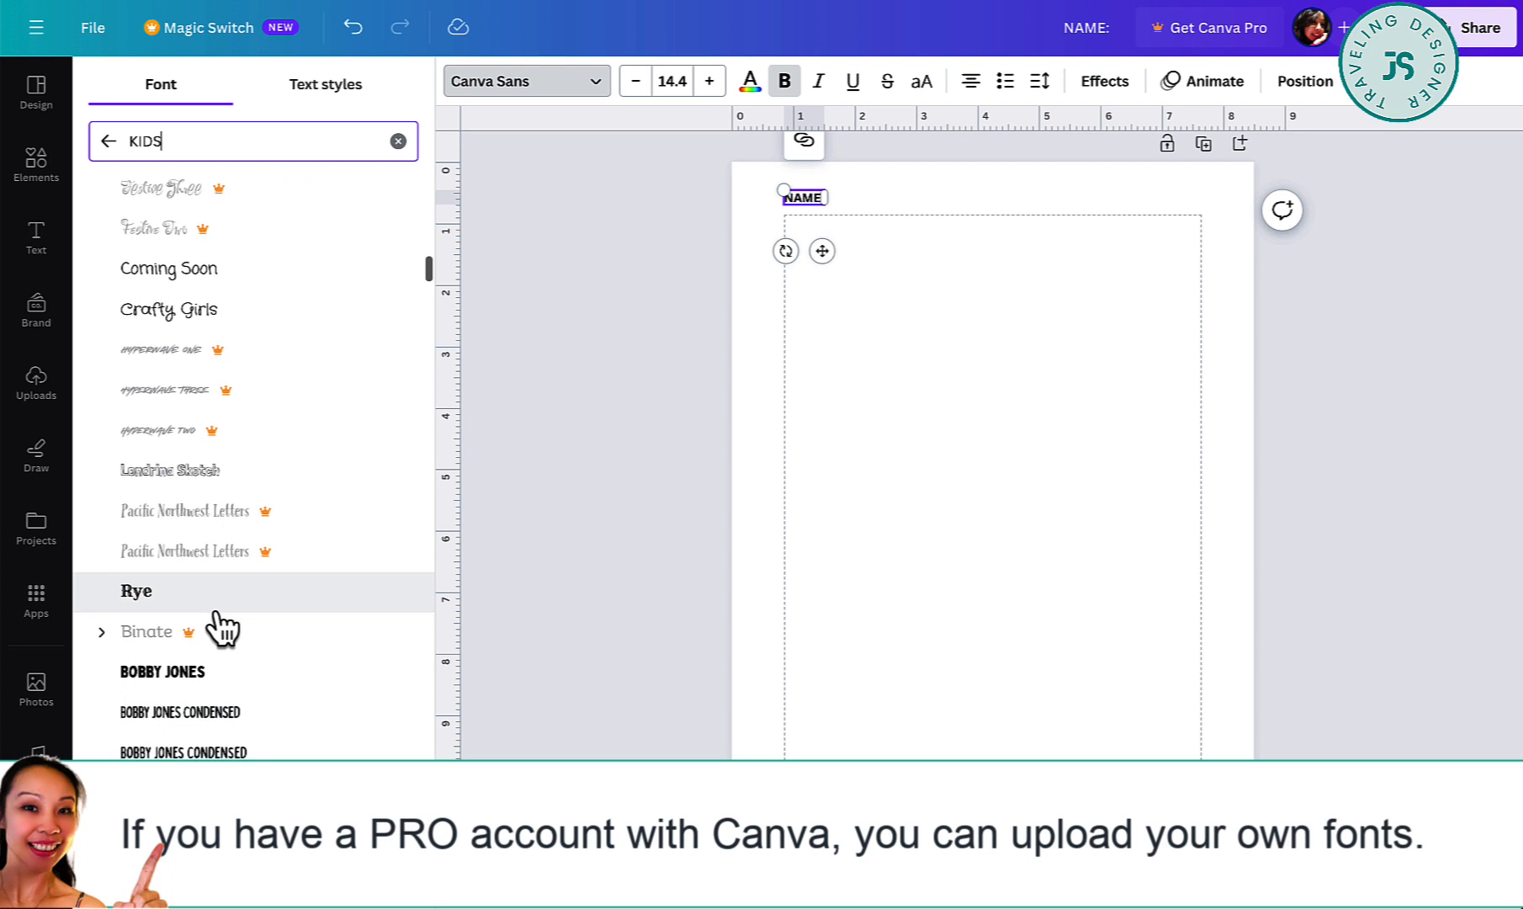
pyautogui.click(254, 274)
pyautogui.click(929, 382)
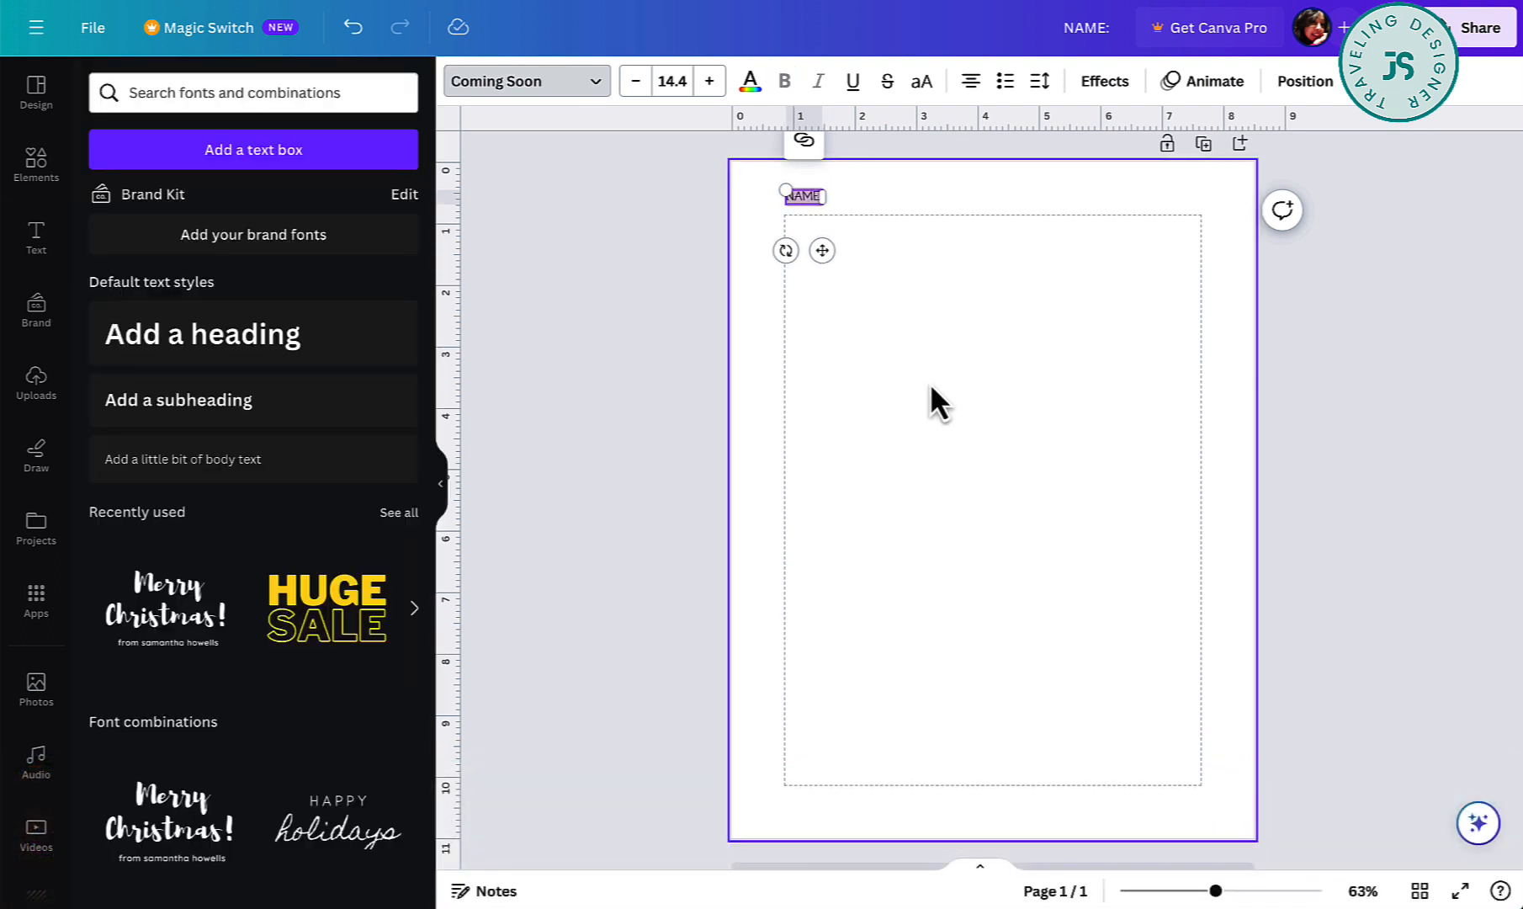
pyautogui.scroll(5, 898, 304)
pyautogui.scroll(-4, 898, 304)
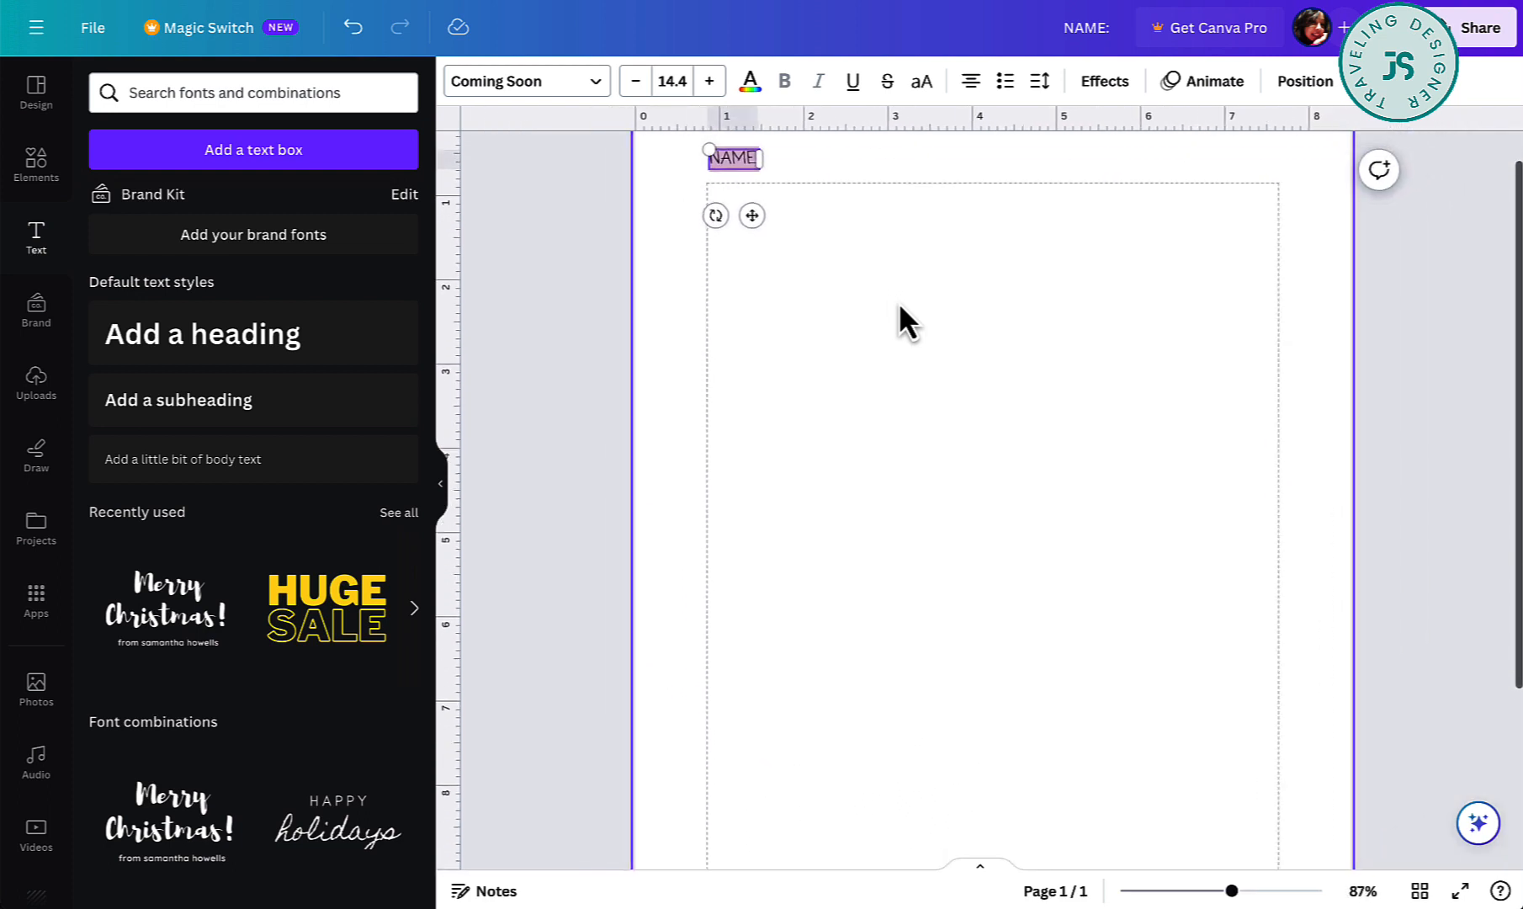
pyautogui.click(884, 337)
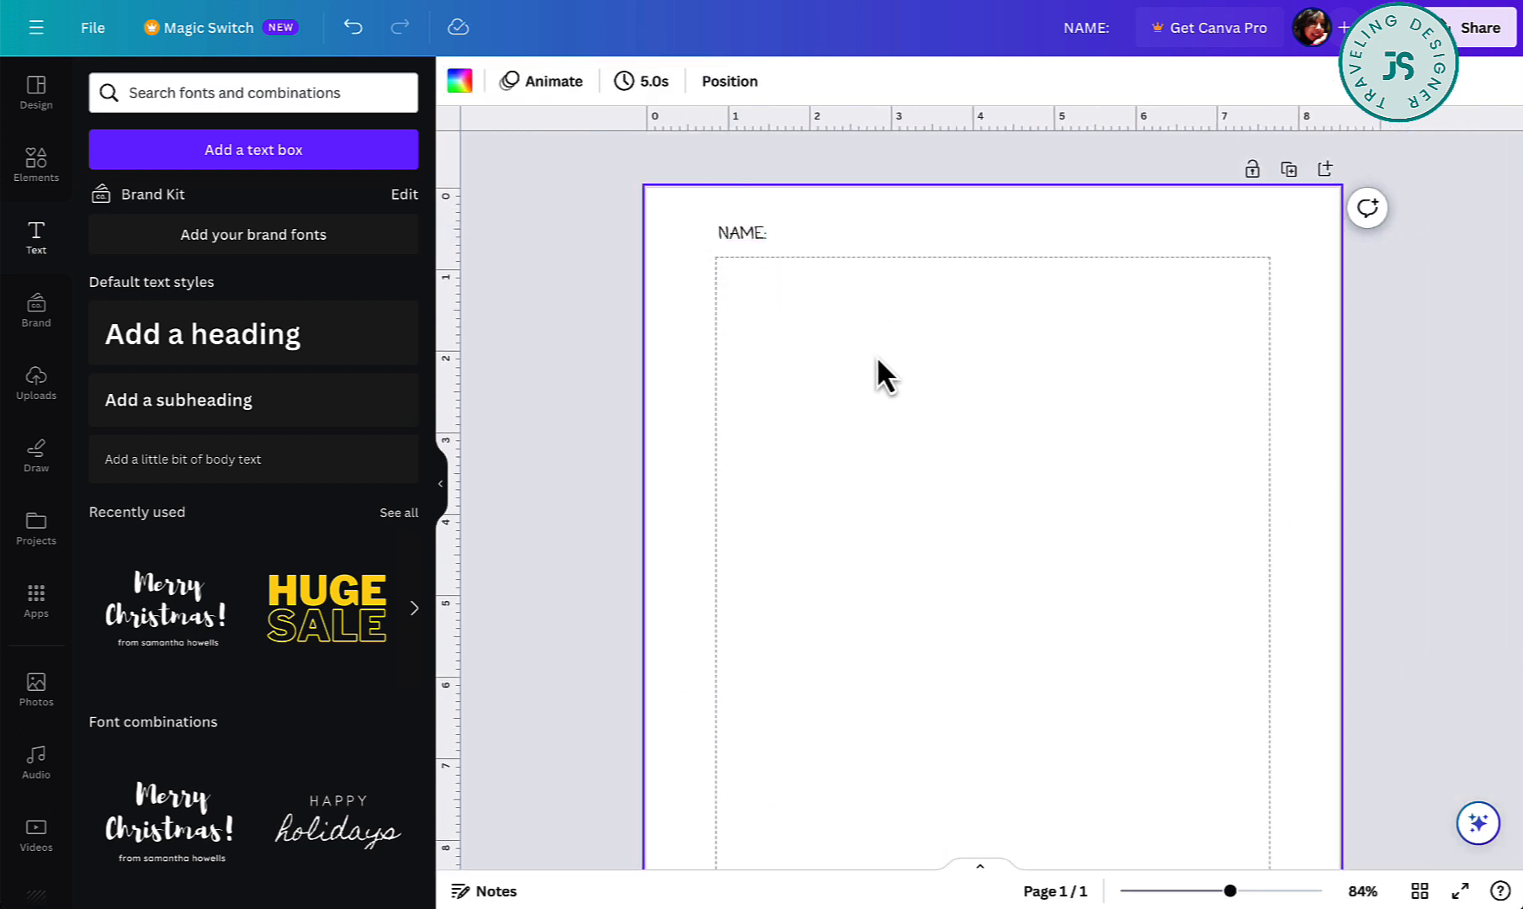
# Add a rounded square below the NAME: label and reshape it into a thin bar spanning the full margin width.
pyautogui.click(40, 180)
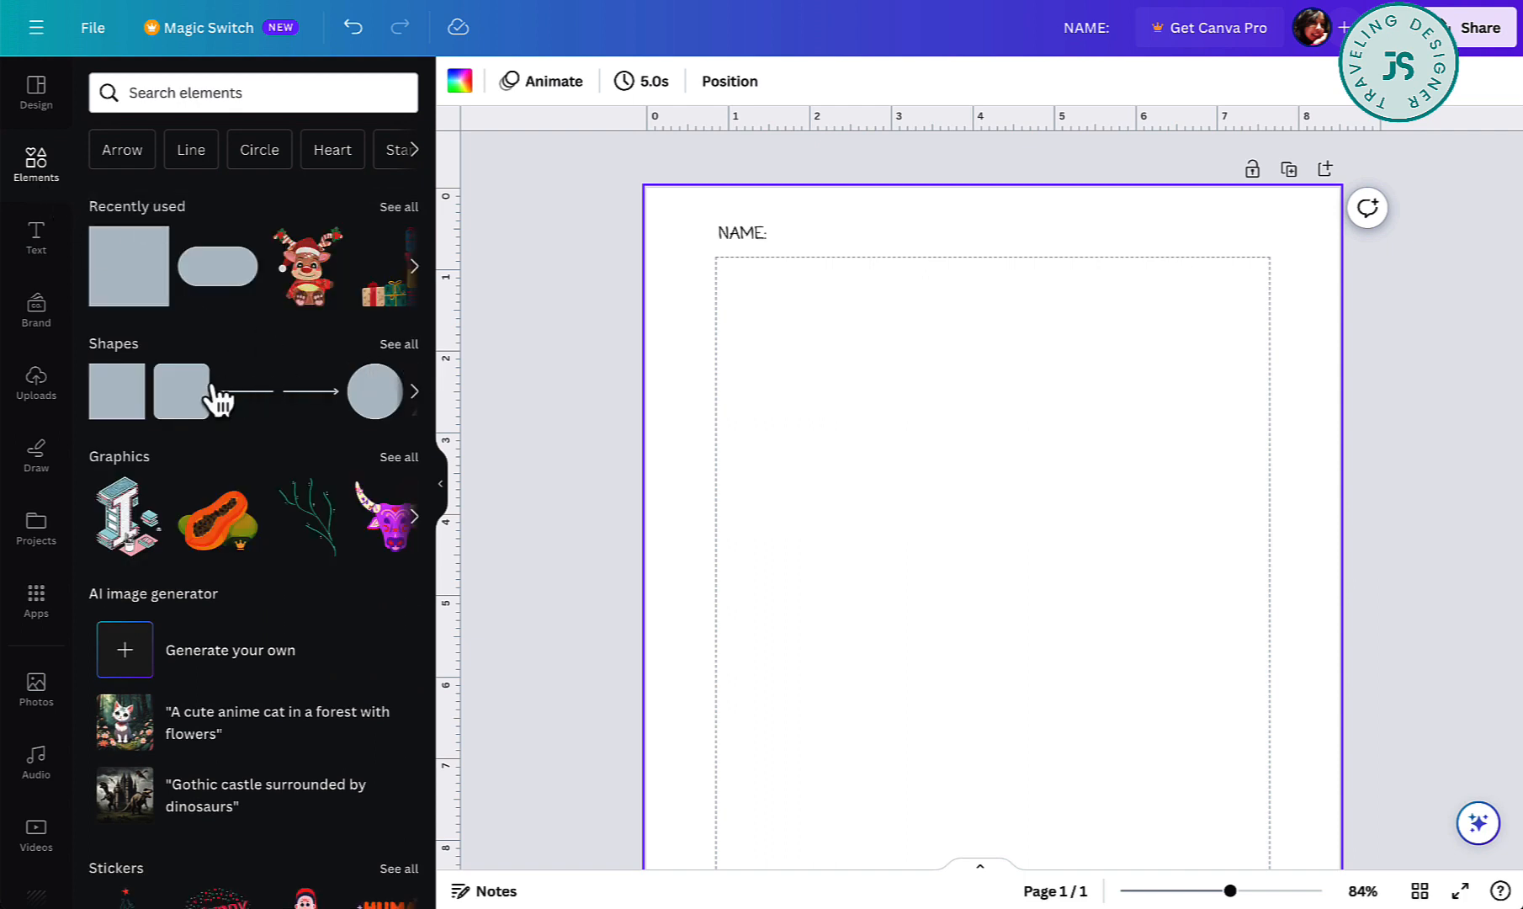
pyautogui.click(180, 418)
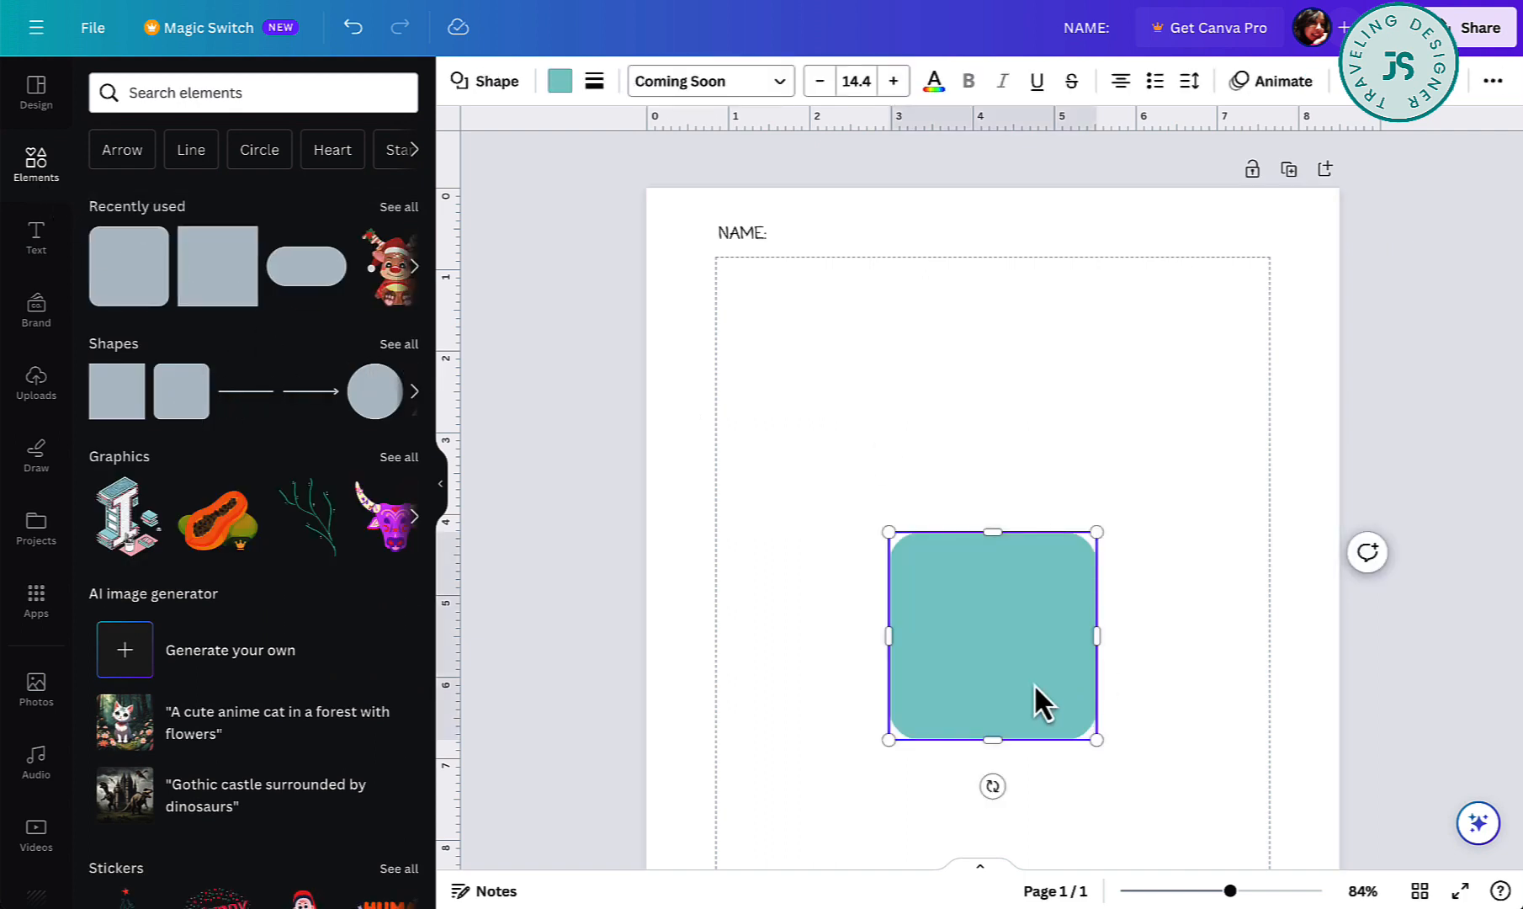
pyautogui.moveTo(1037, 700); pyautogui.dragTo(861, 400)
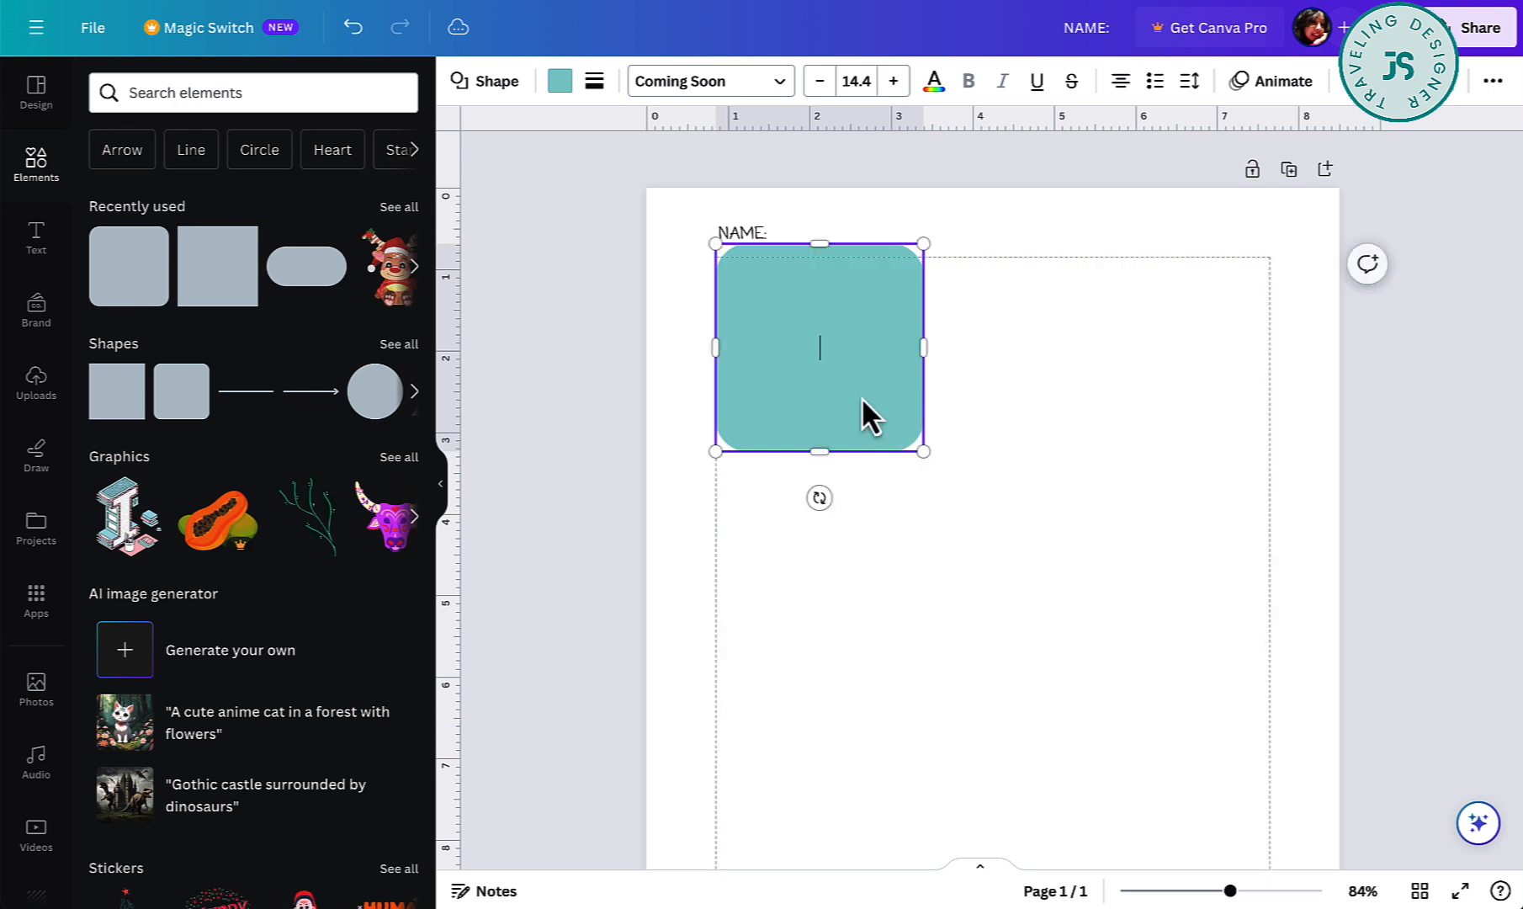
pyautogui.moveTo(825, 452); pyautogui.dragTo(826, 295)
pyautogui.moveTo(929, 259); pyautogui.dragTo(1272, 259)
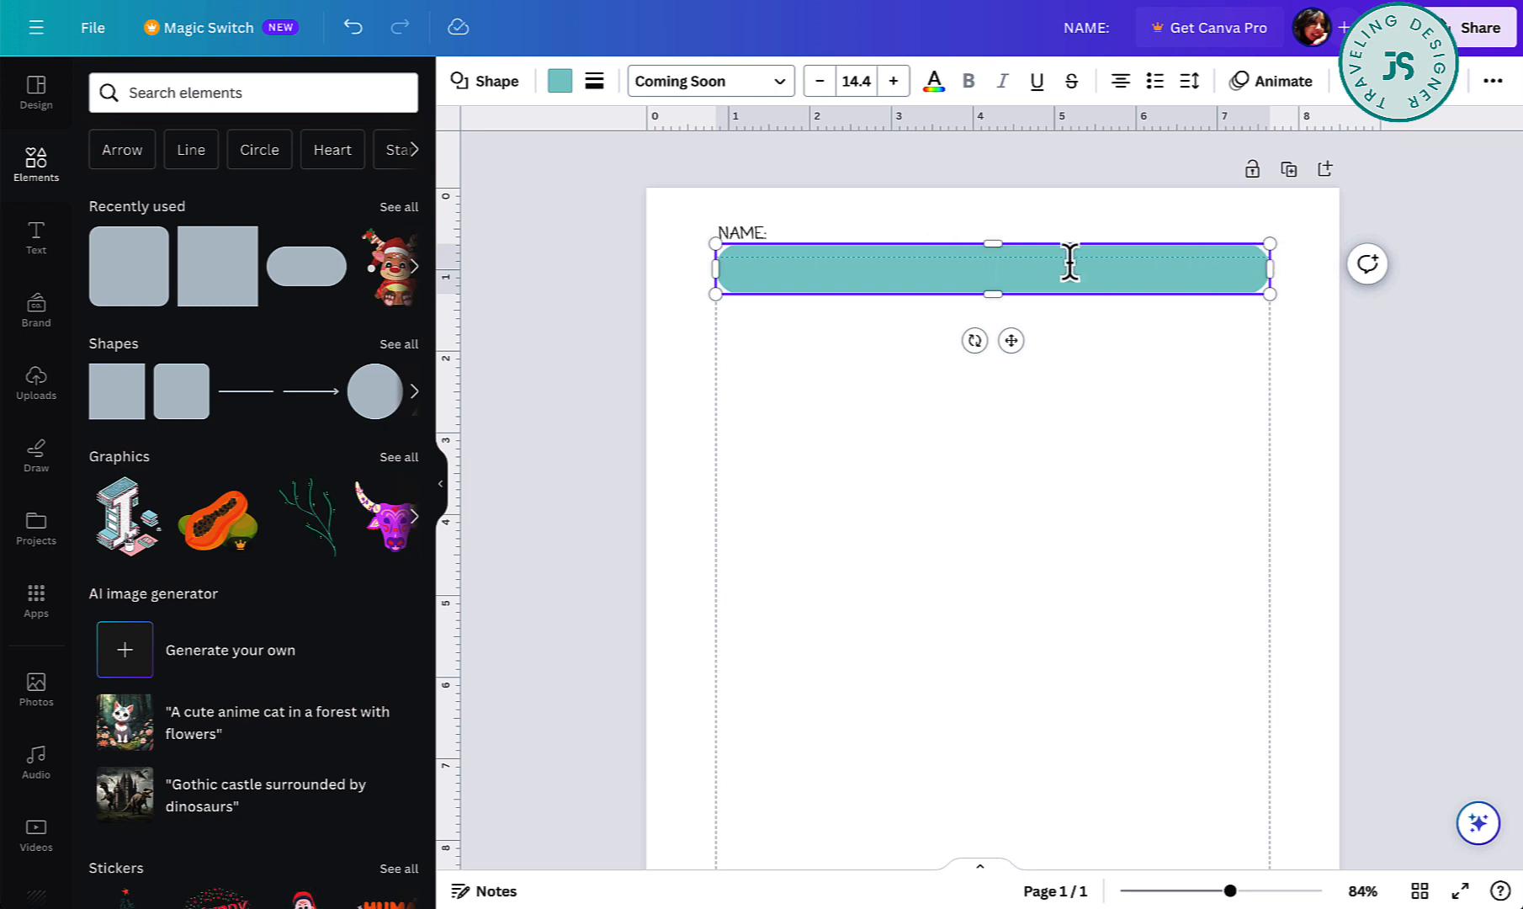
# Duplicate the NAME: label below the teal bar and replace the copy's text with "aeiou".
pyautogui.click(742, 234)
pyautogui.keyDown('alt'); pyautogui.moveTo(742, 234); pyautogui.dragTo(744, 330); pyautogui.keyUp('alt')
pyautogui.doubleClick(744, 330)
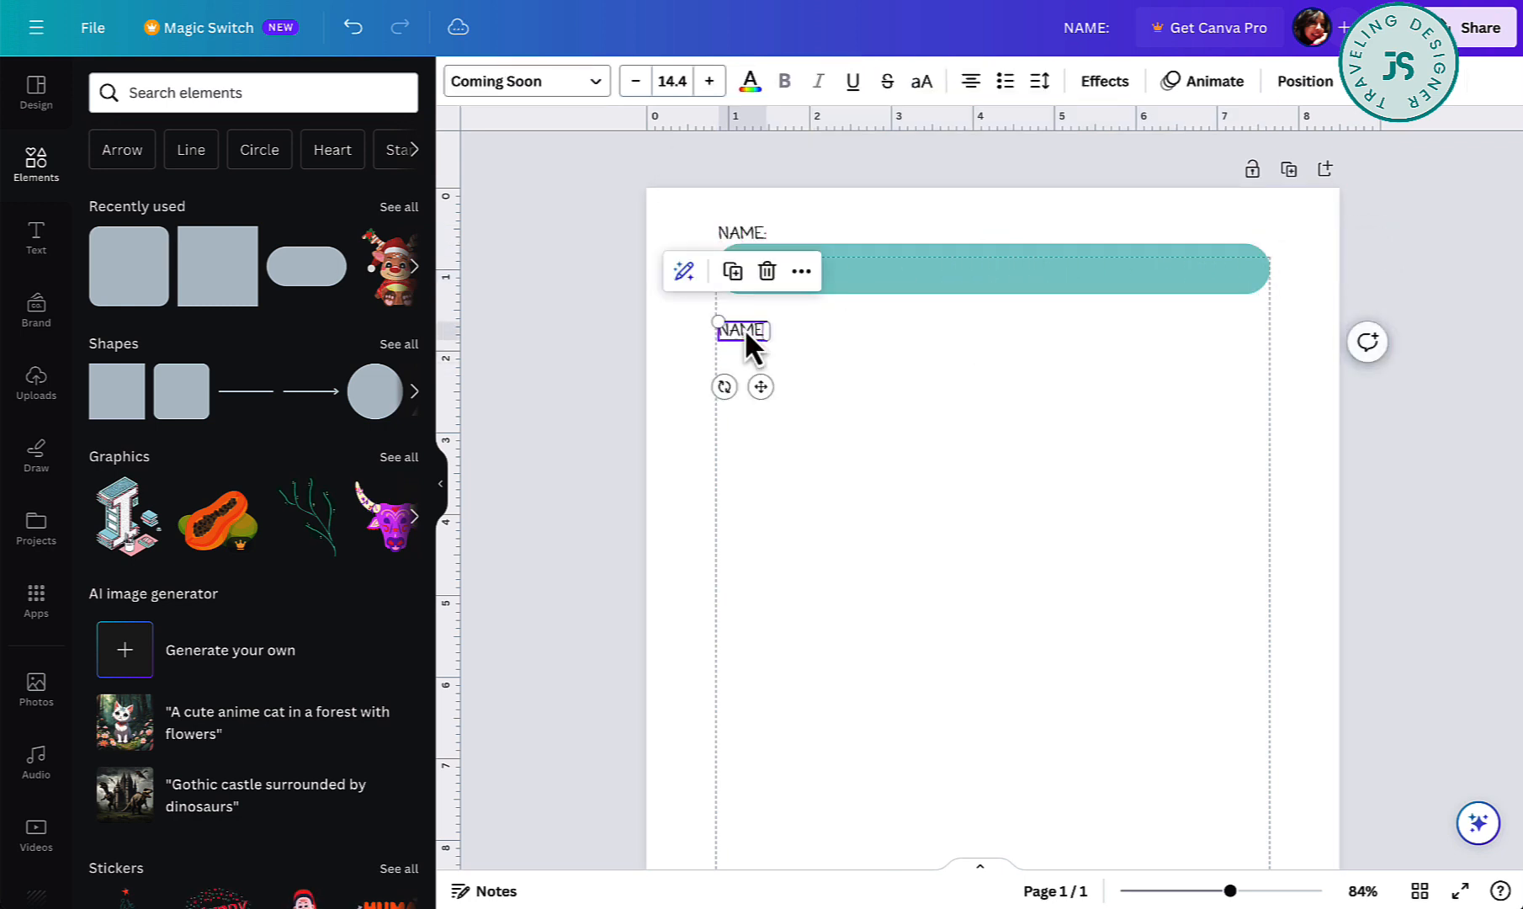
pyautogui.write('A')
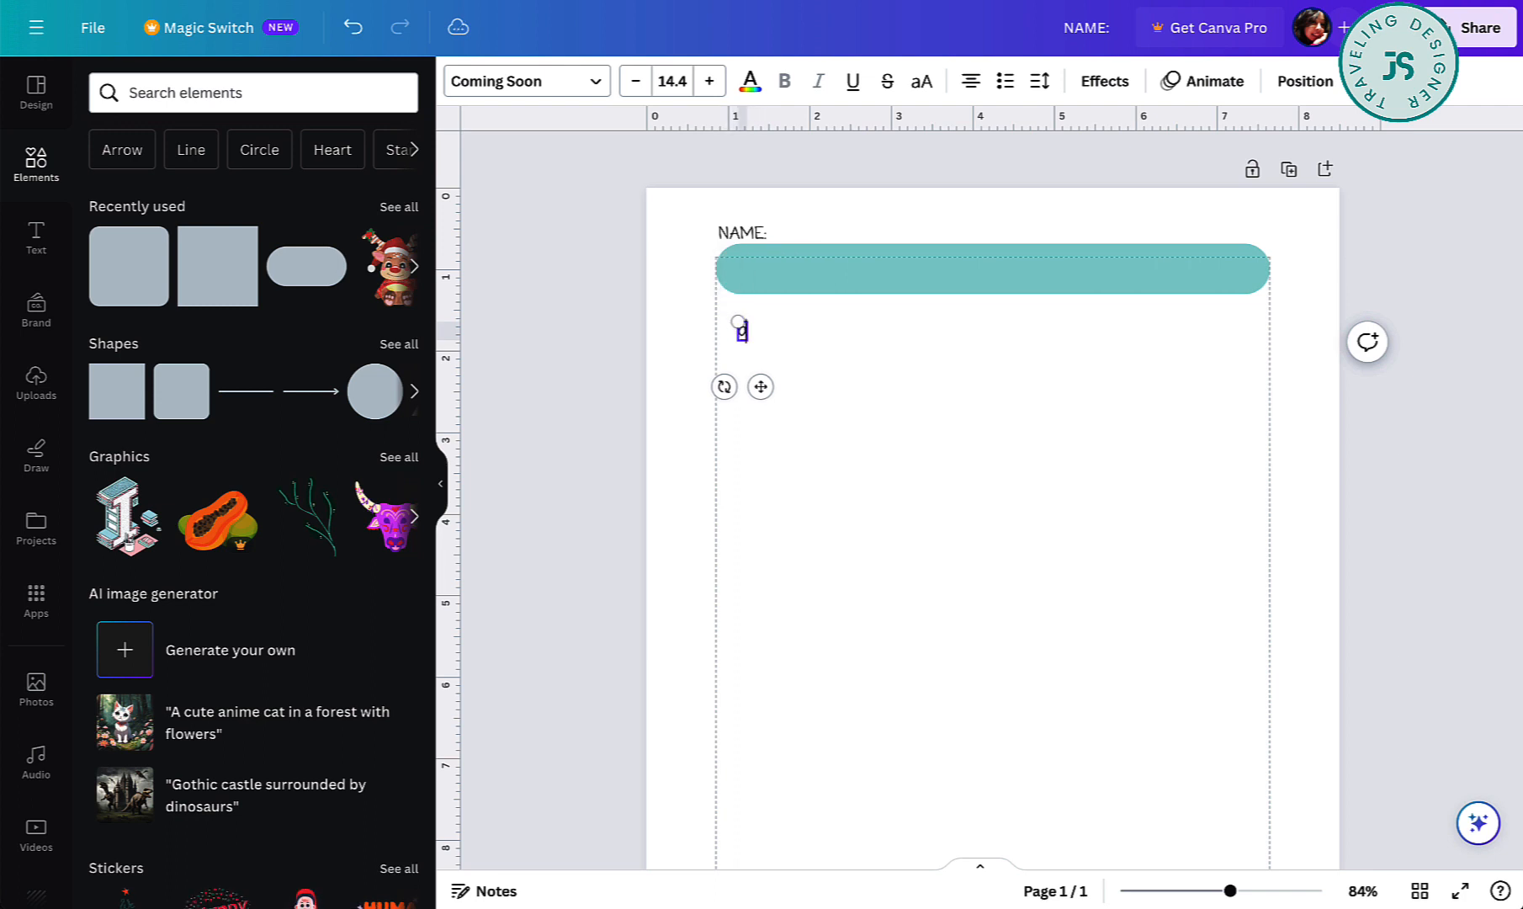
pyautogui.write('eiou')
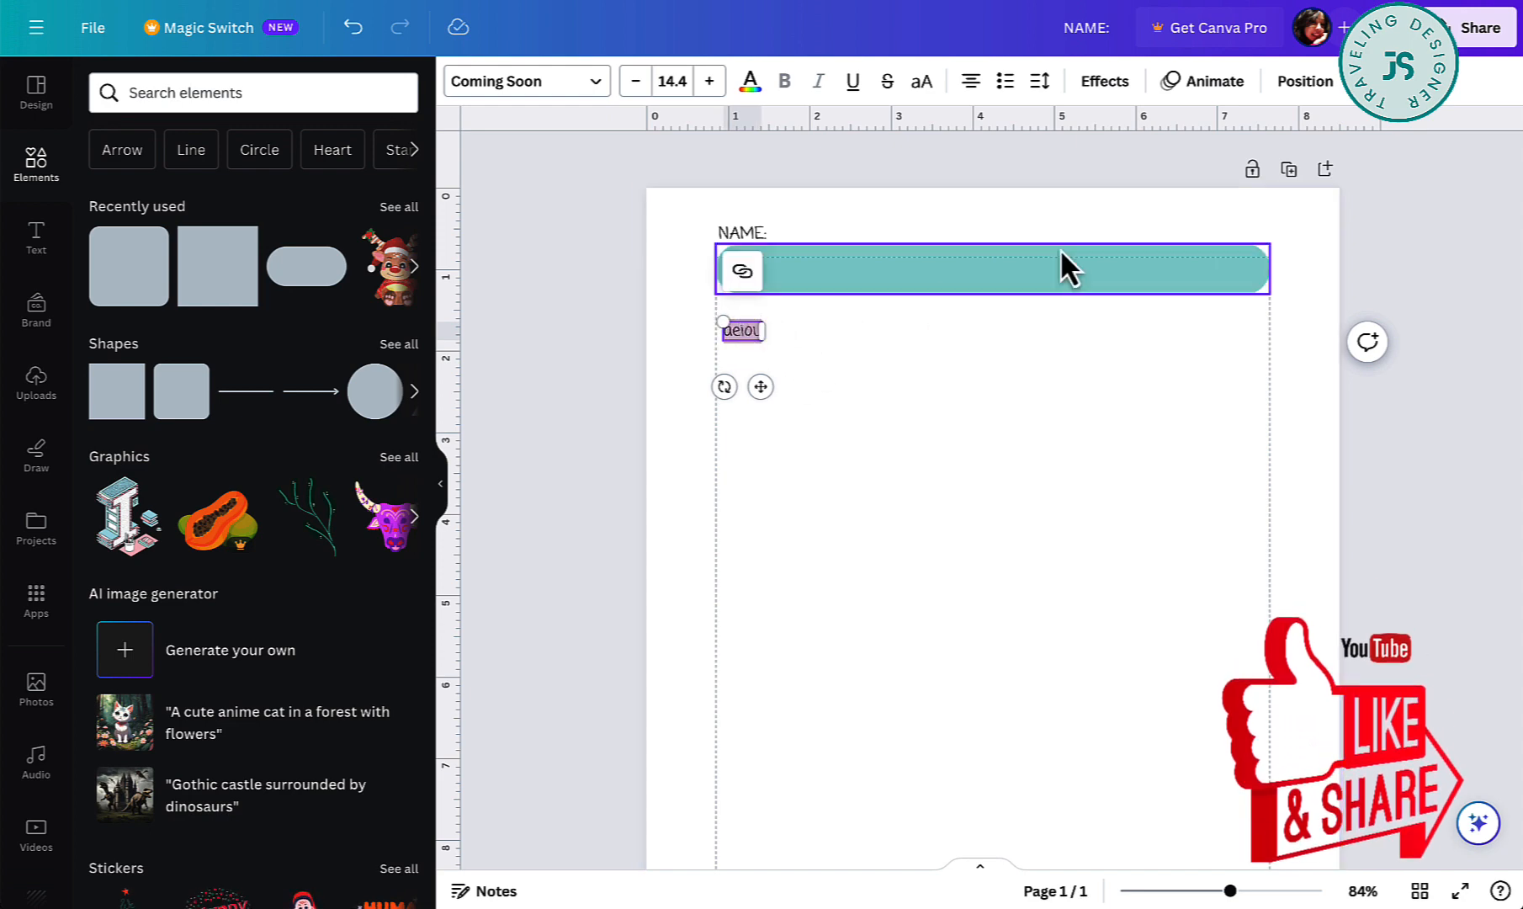
# Set the vowel text's letter spacing to 800 and enlarge it to font size 35.4.
pyautogui.click(1041, 82)
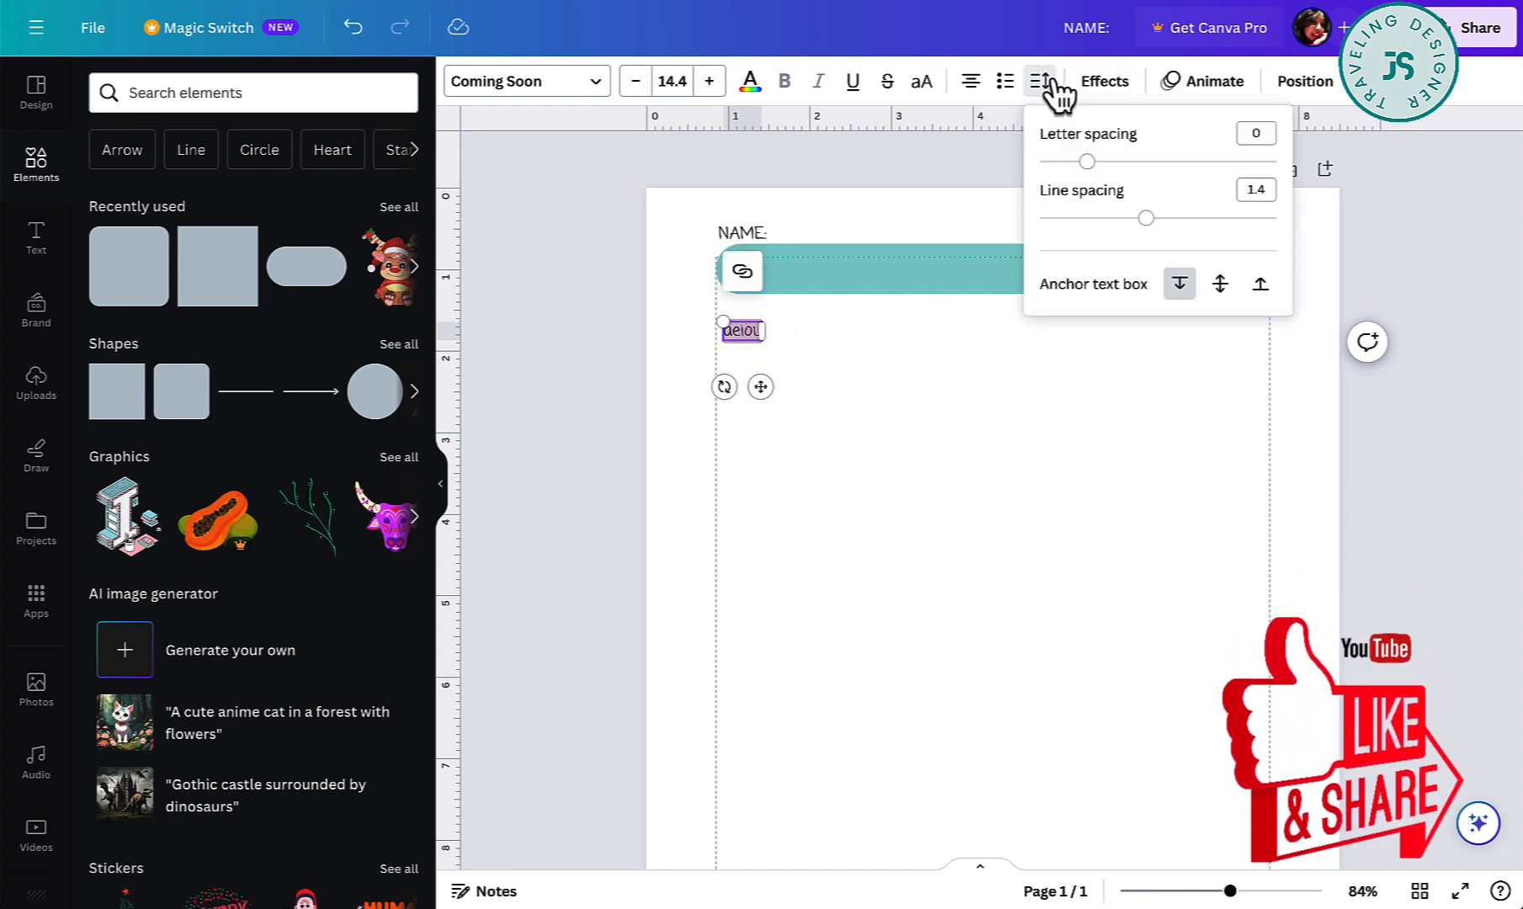
pyautogui.moveTo(1087, 163); pyautogui.dragTo(1301, 177)
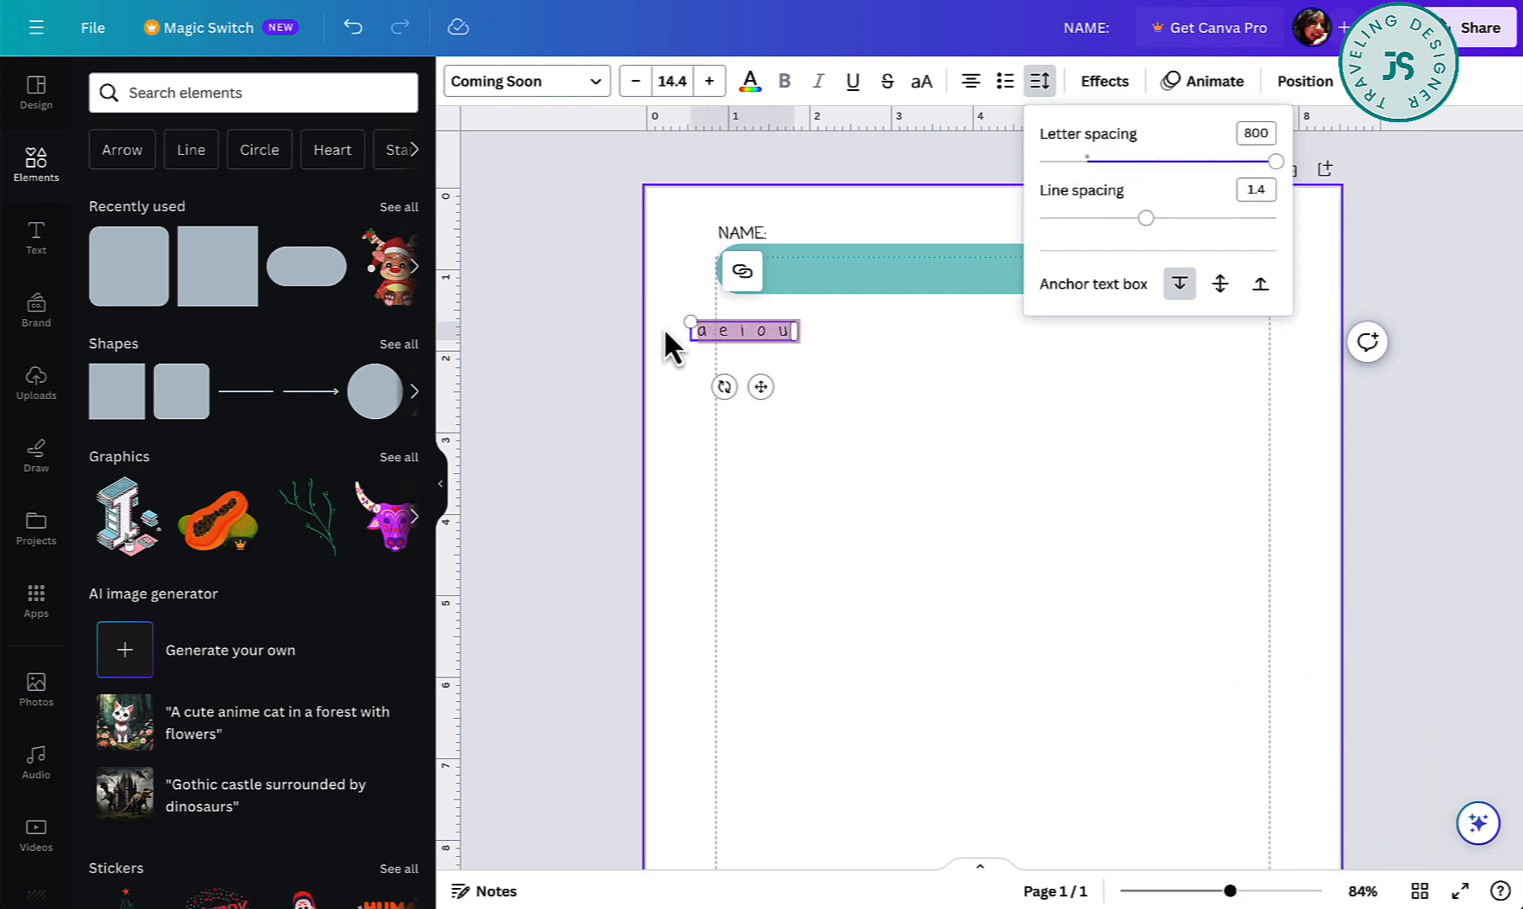
pyautogui.moveTo(691, 323); pyautogui.dragTo(546, 277)
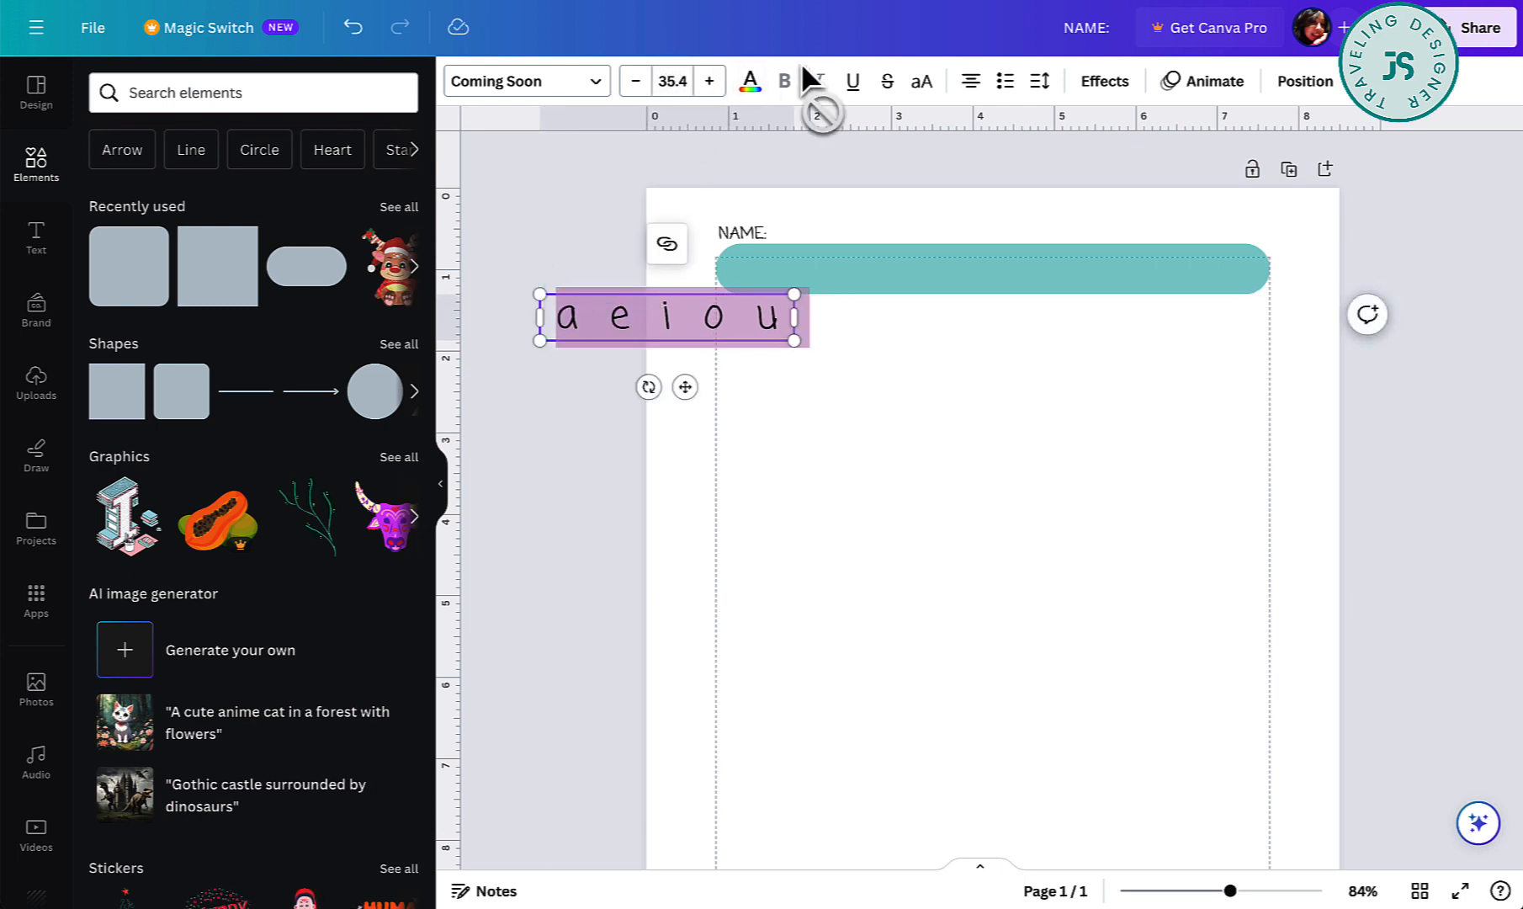
# Change the vowel text's font to Bobby Jones and center the text on the teal bar.
pyautogui.click(594, 83)
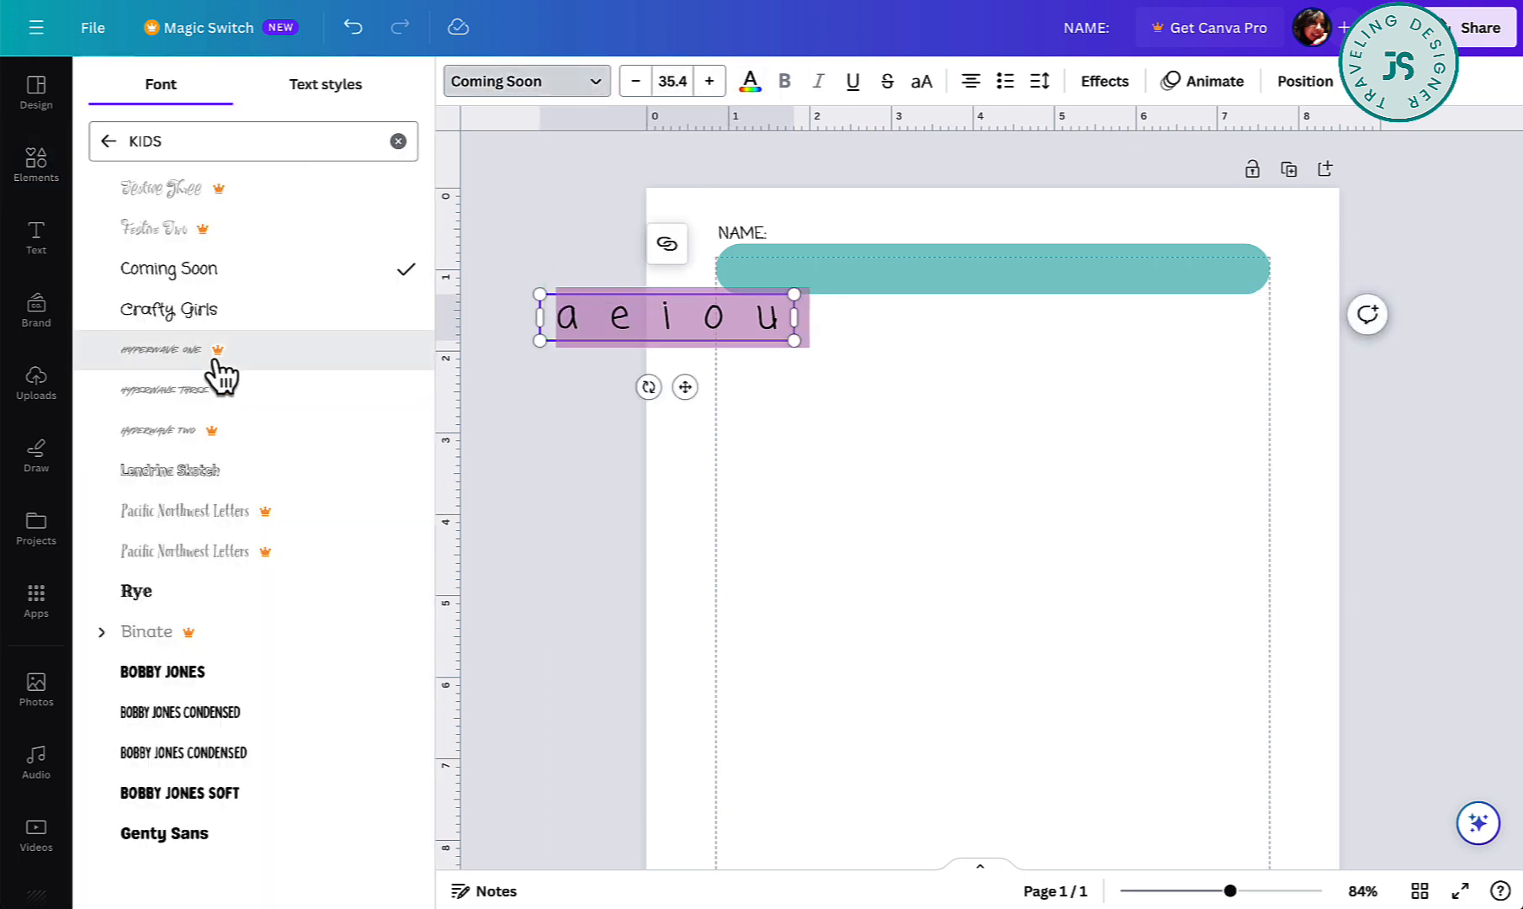
pyautogui.click(204, 673)
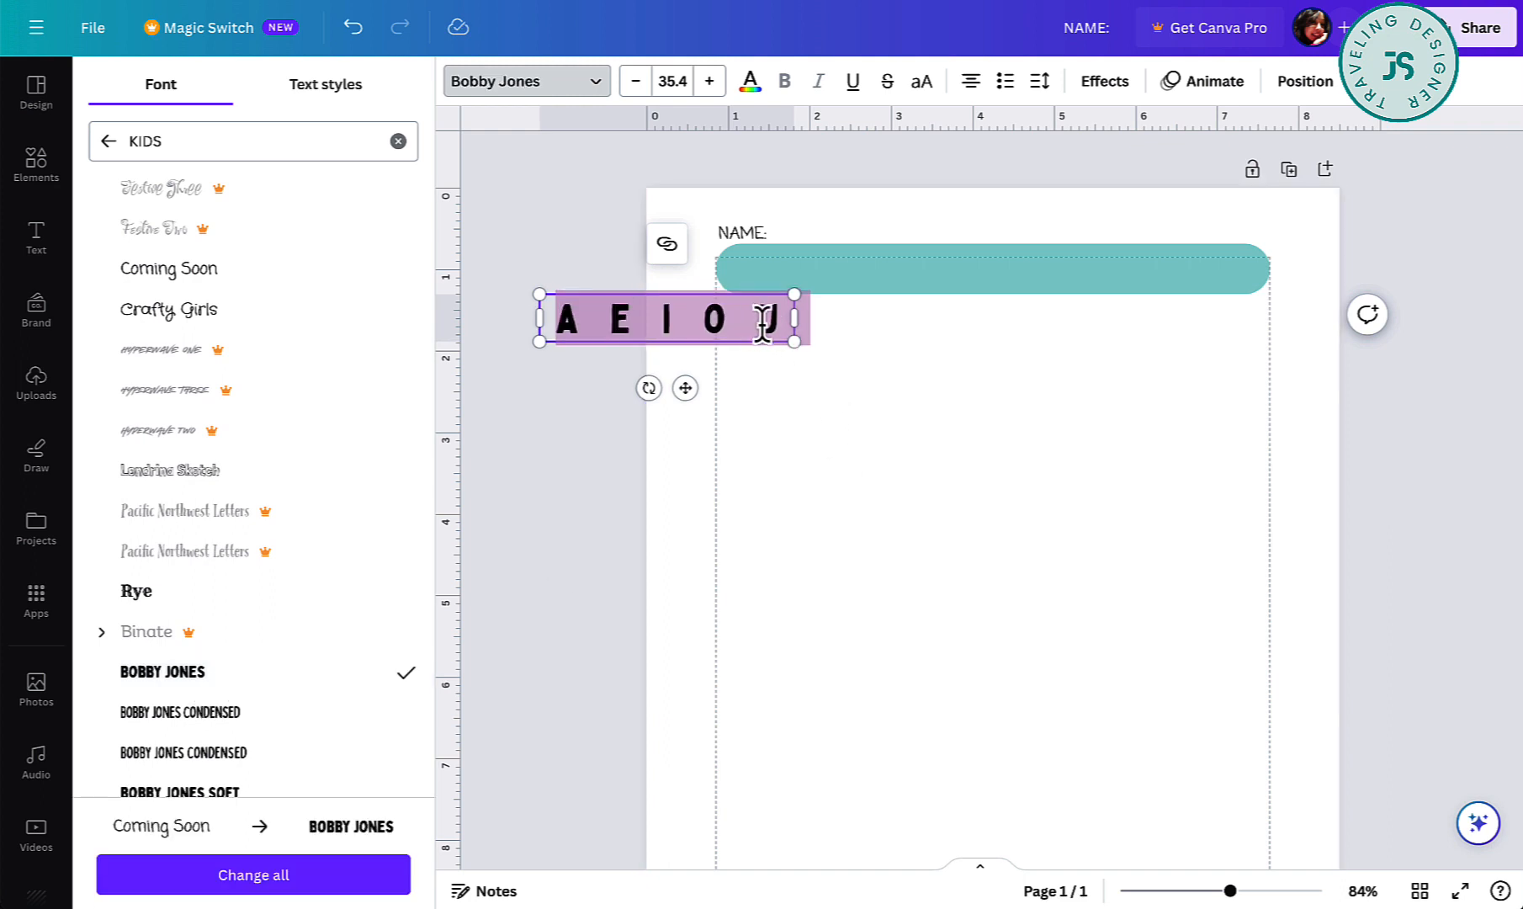
pyautogui.click(913, 383)
pyautogui.moveTo(757, 329); pyautogui.dragTo(1077, 277)
pyautogui.click(1204, 325)
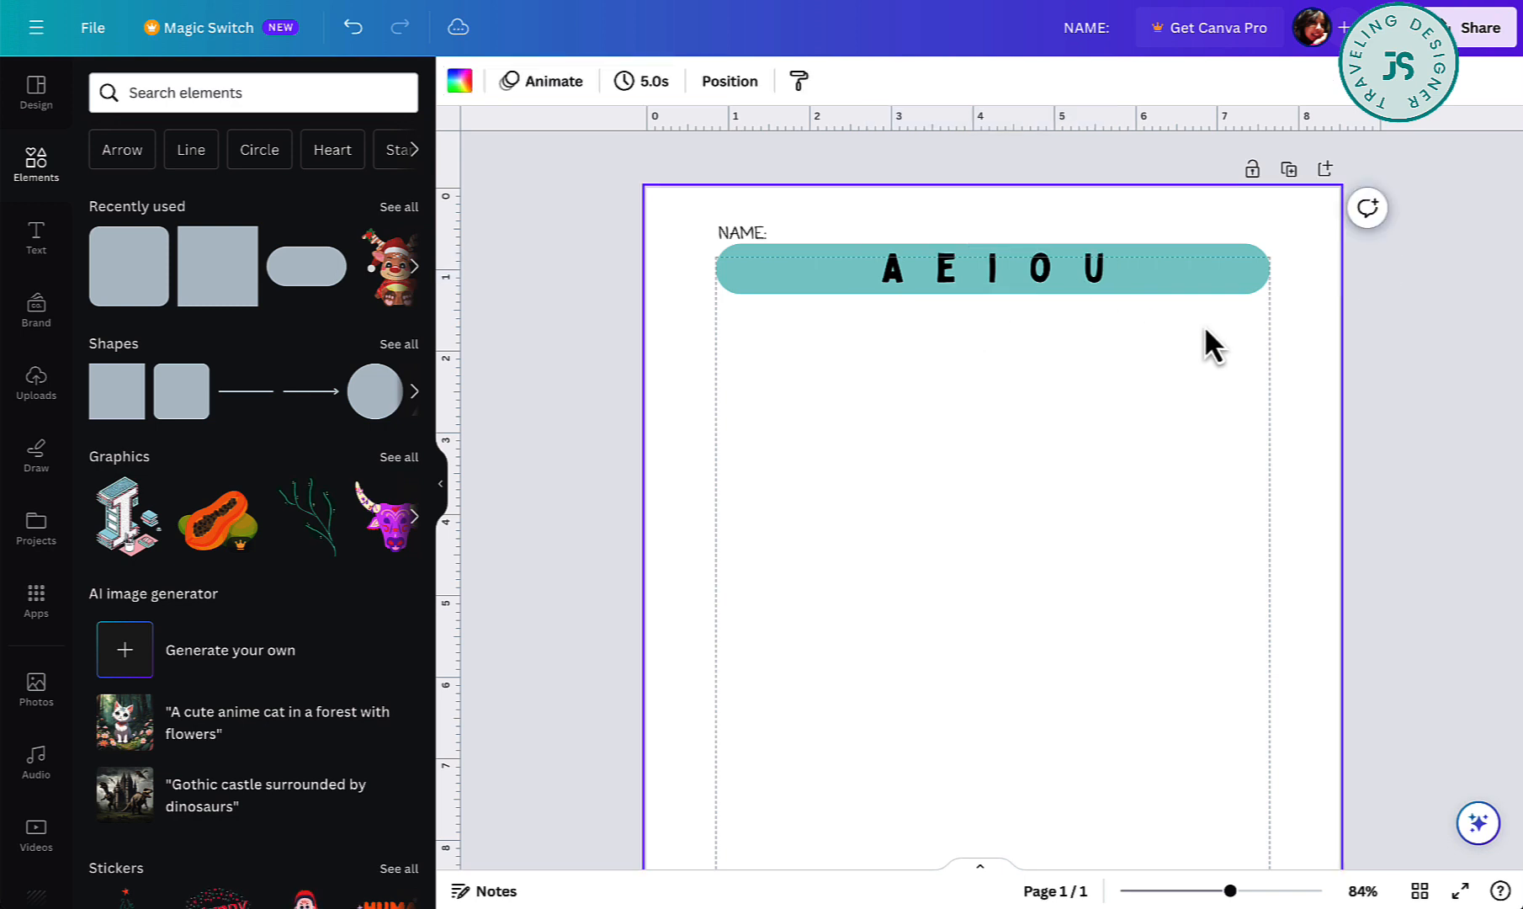
# Change the NAME: label's font to Bobby Jones.
pyautogui.click(747, 234)
pyautogui.click(562, 94)
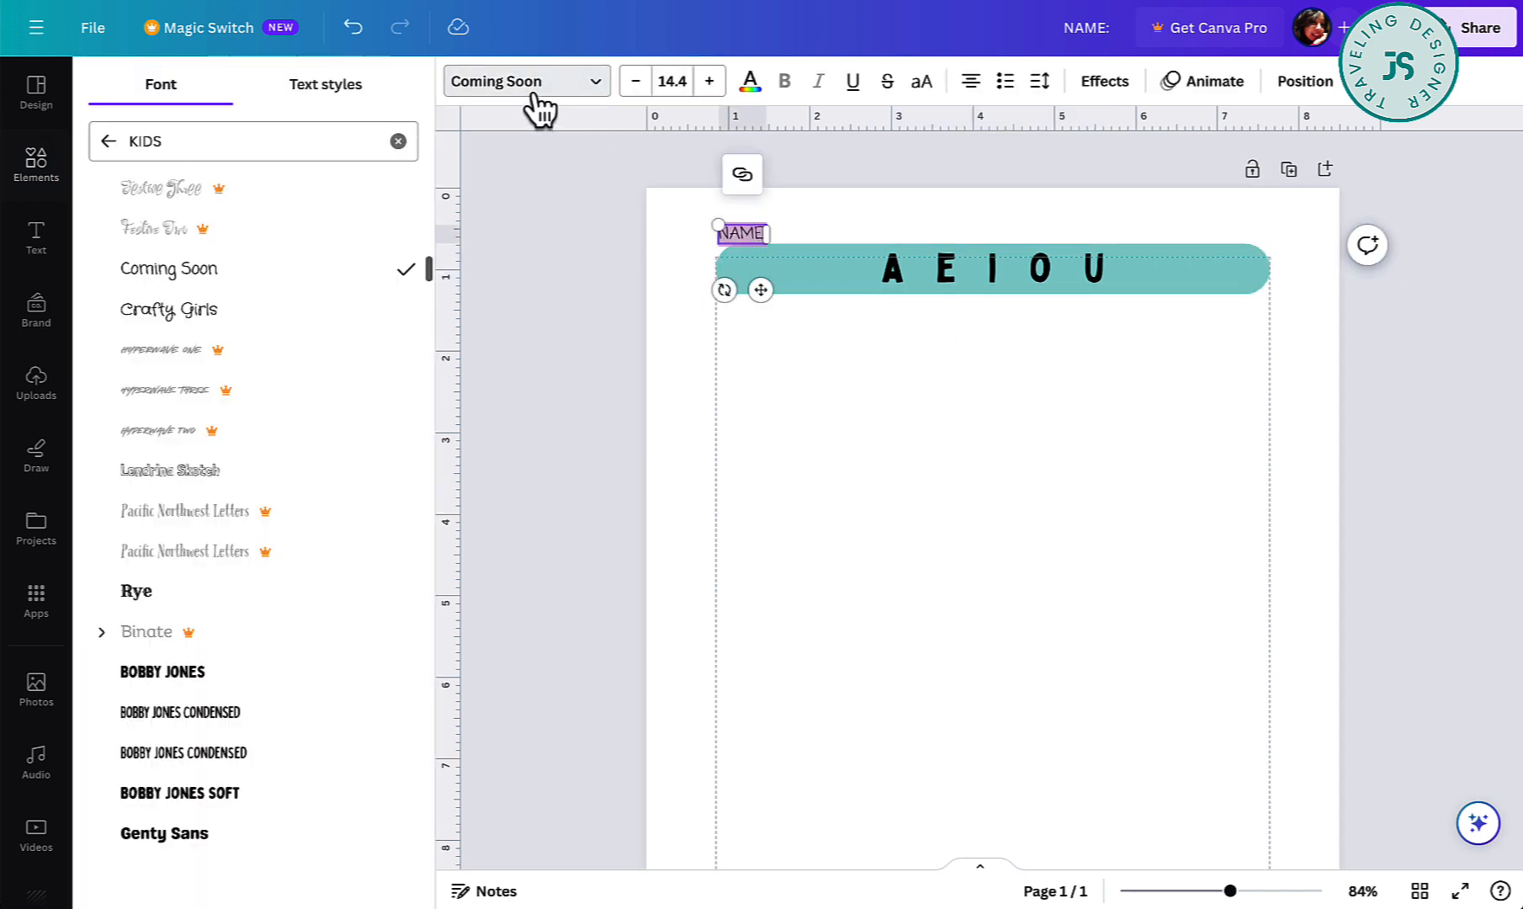
pyautogui.click(202, 673)
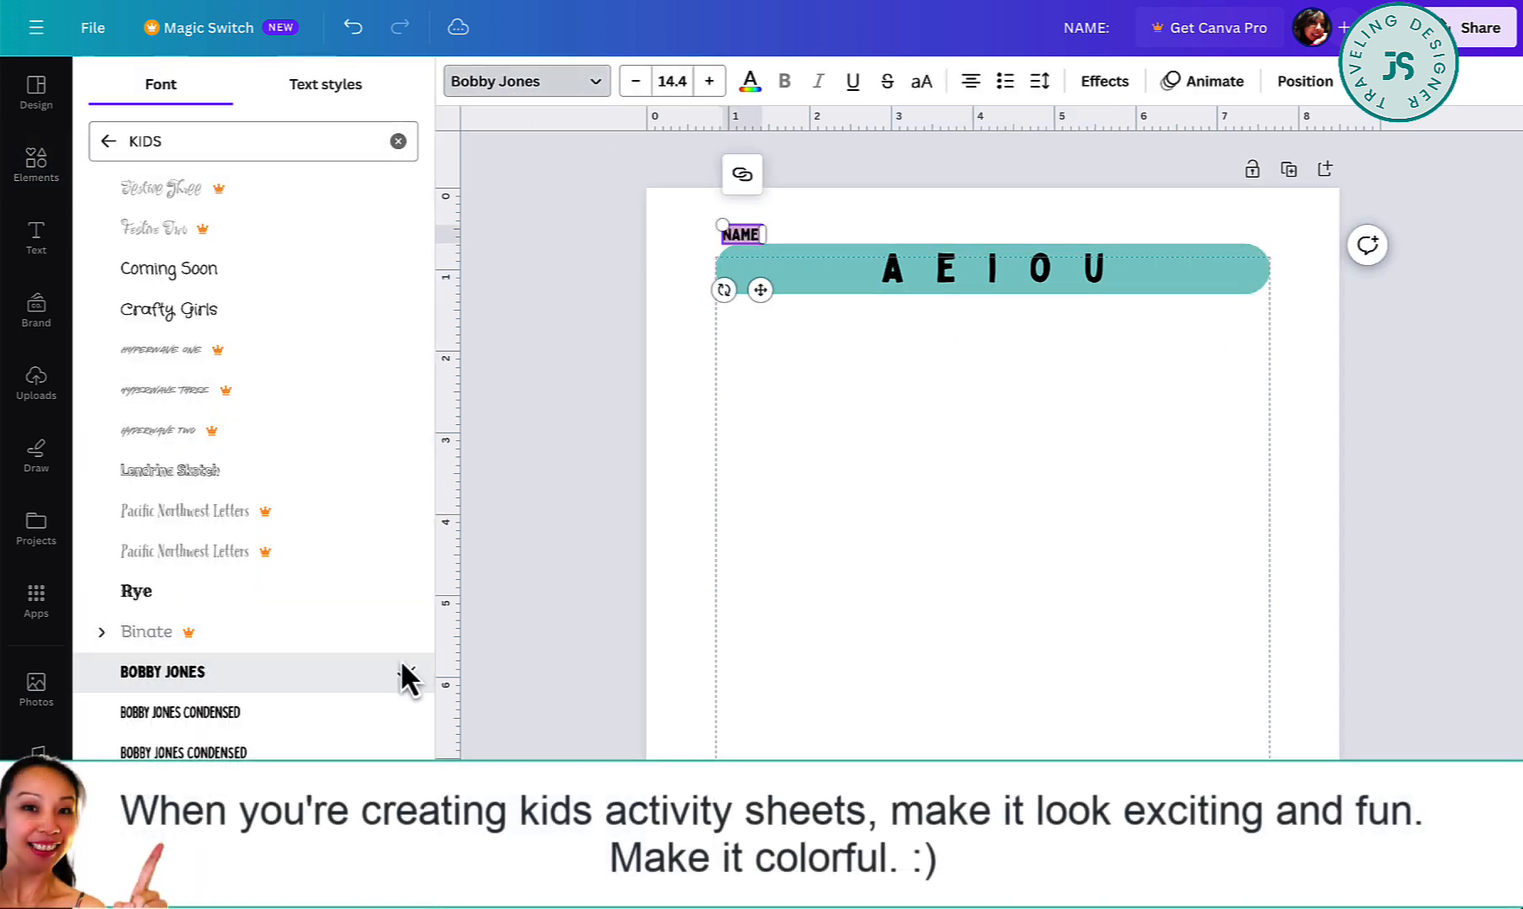
pyautogui.click(839, 391)
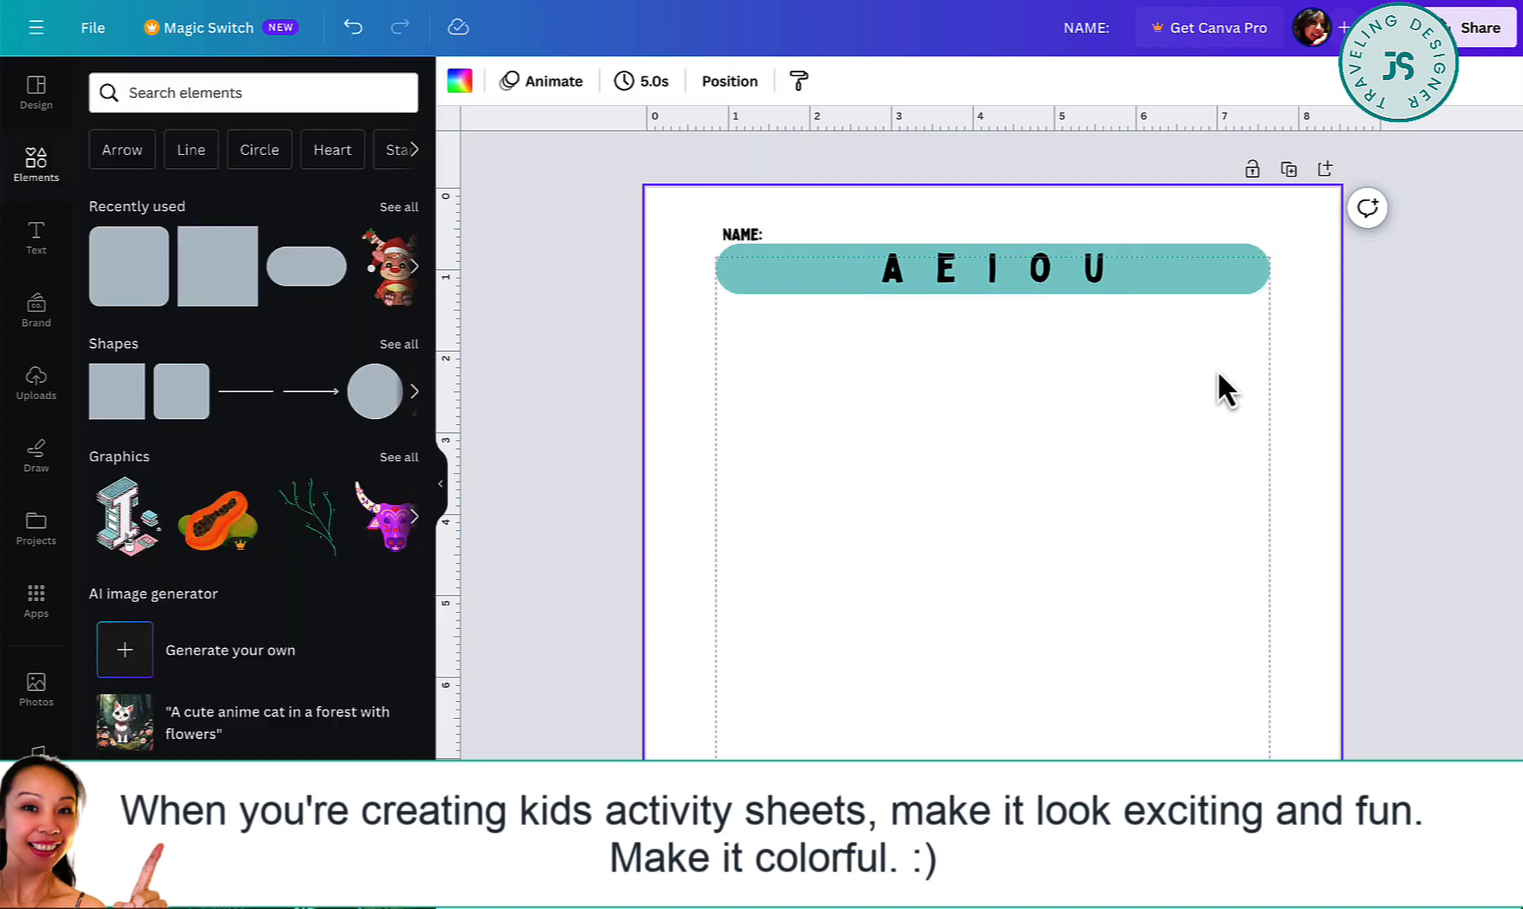
# Recolor the vowel letters on the teal bar dark gray.
pyautogui.click(1076, 274)
pyautogui.click(1076, 272)
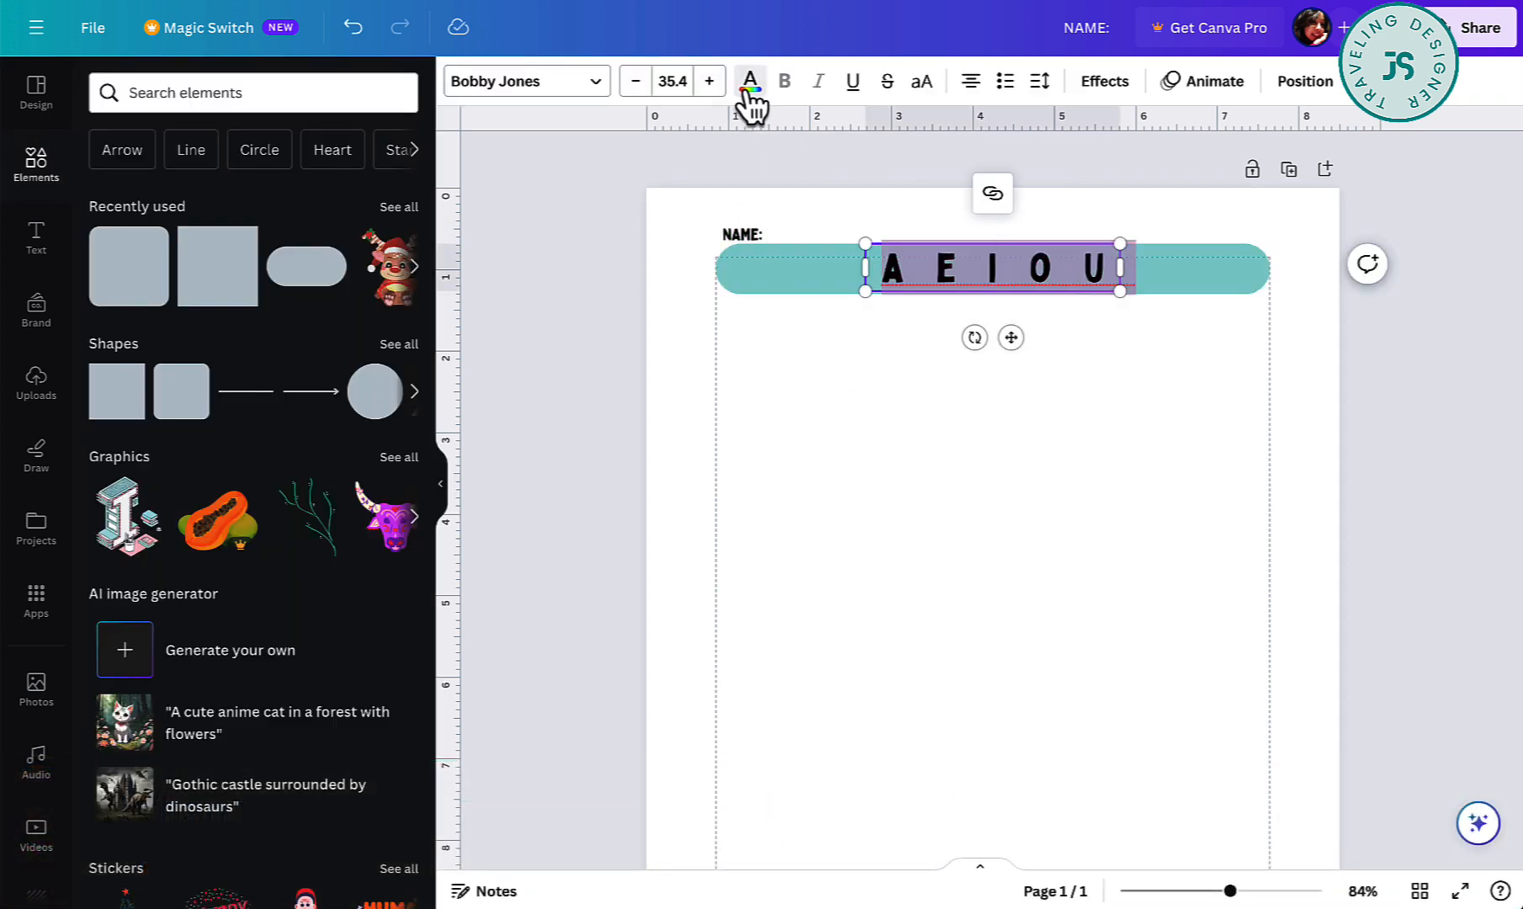
pyautogui.click(749, 81)
pyautogui.click(337, 518)
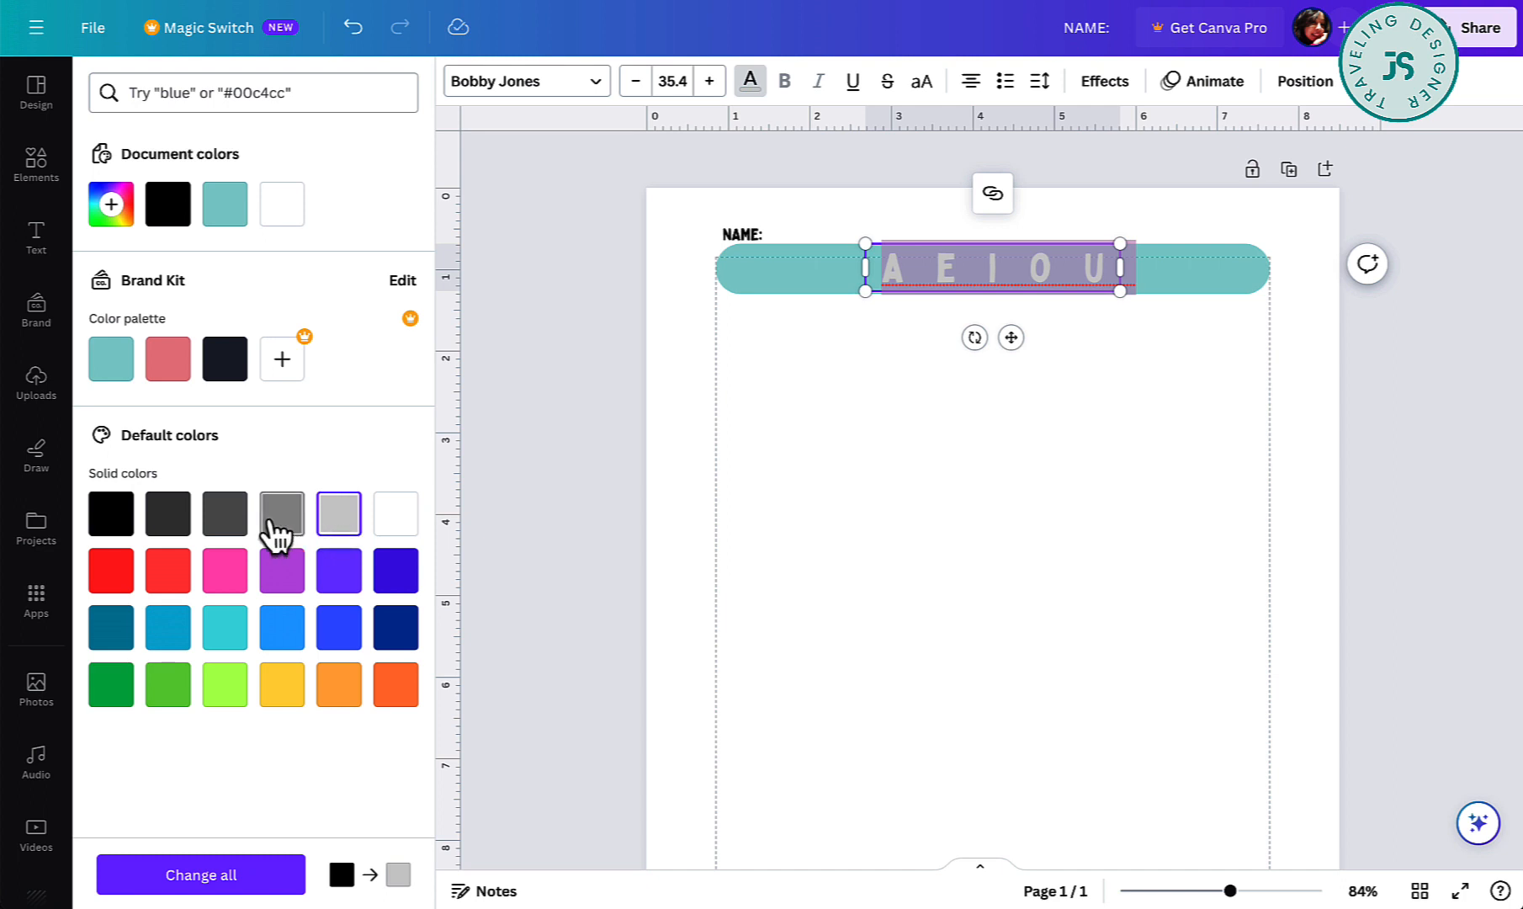
pyautogui.click(225, 515)
pyautogui.click(1115, 580)
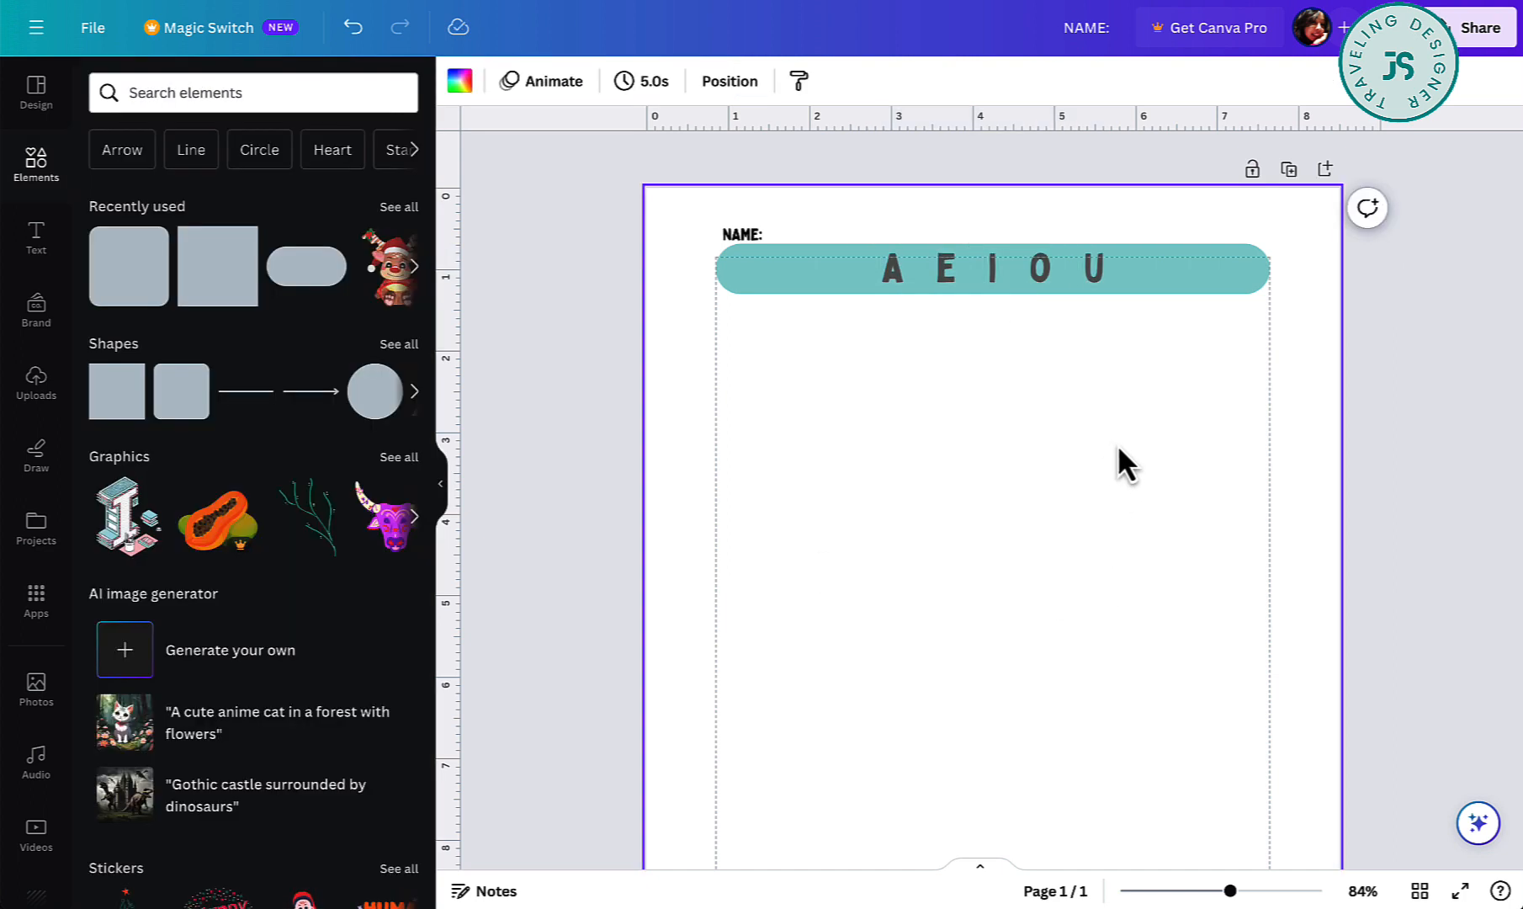
pyautogui.scroll(-5, 1117, 449)
pyautogui.scroll(-3, 1113, 446)
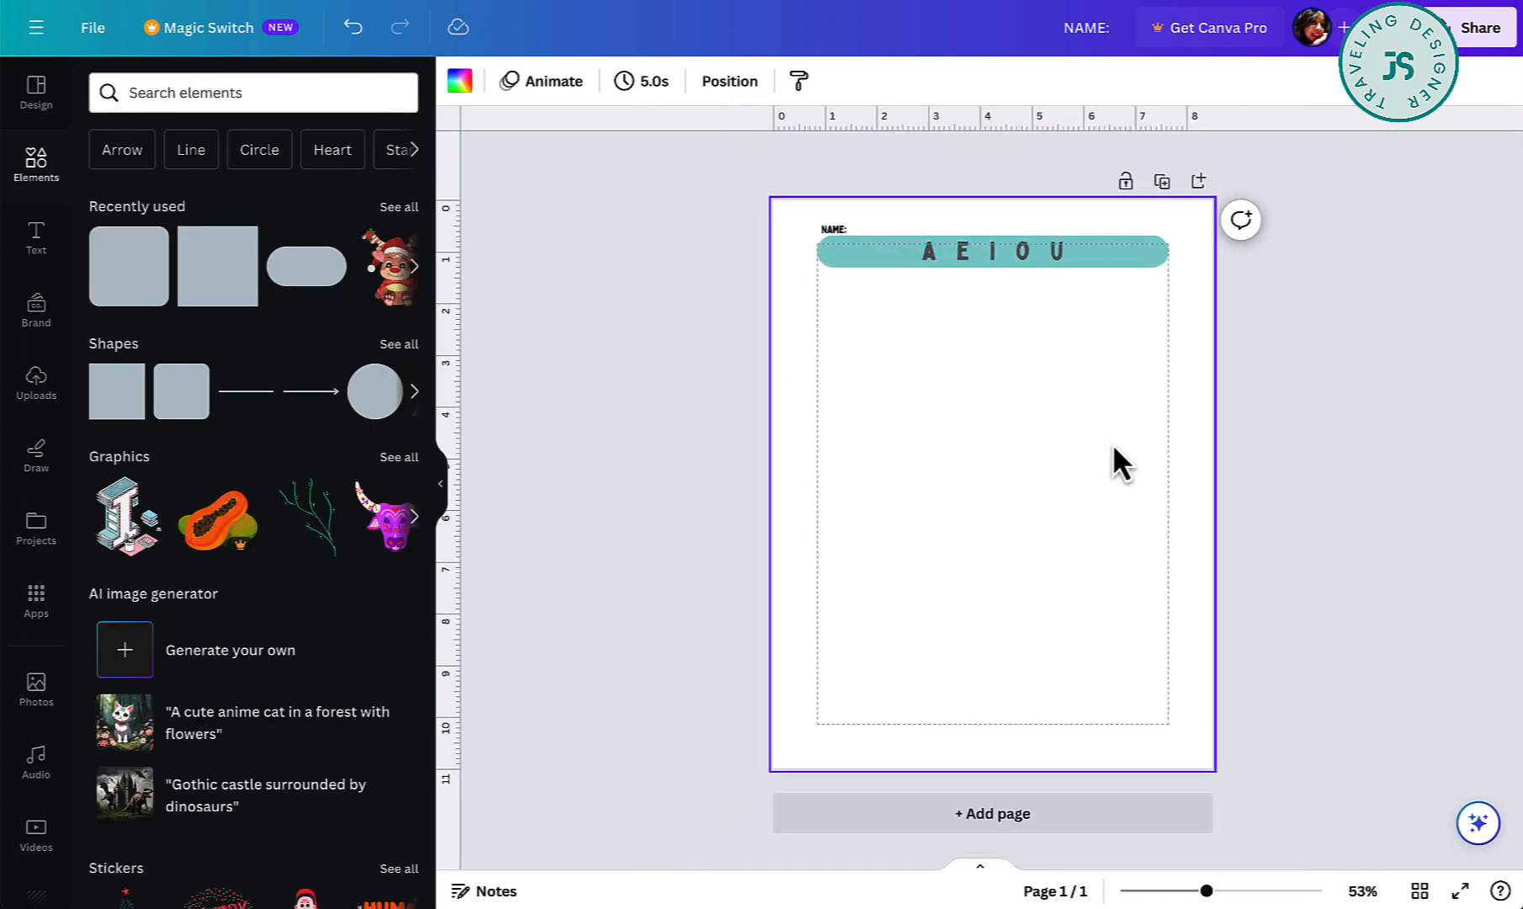
pyautogui.scroll(3, 1112, 442)
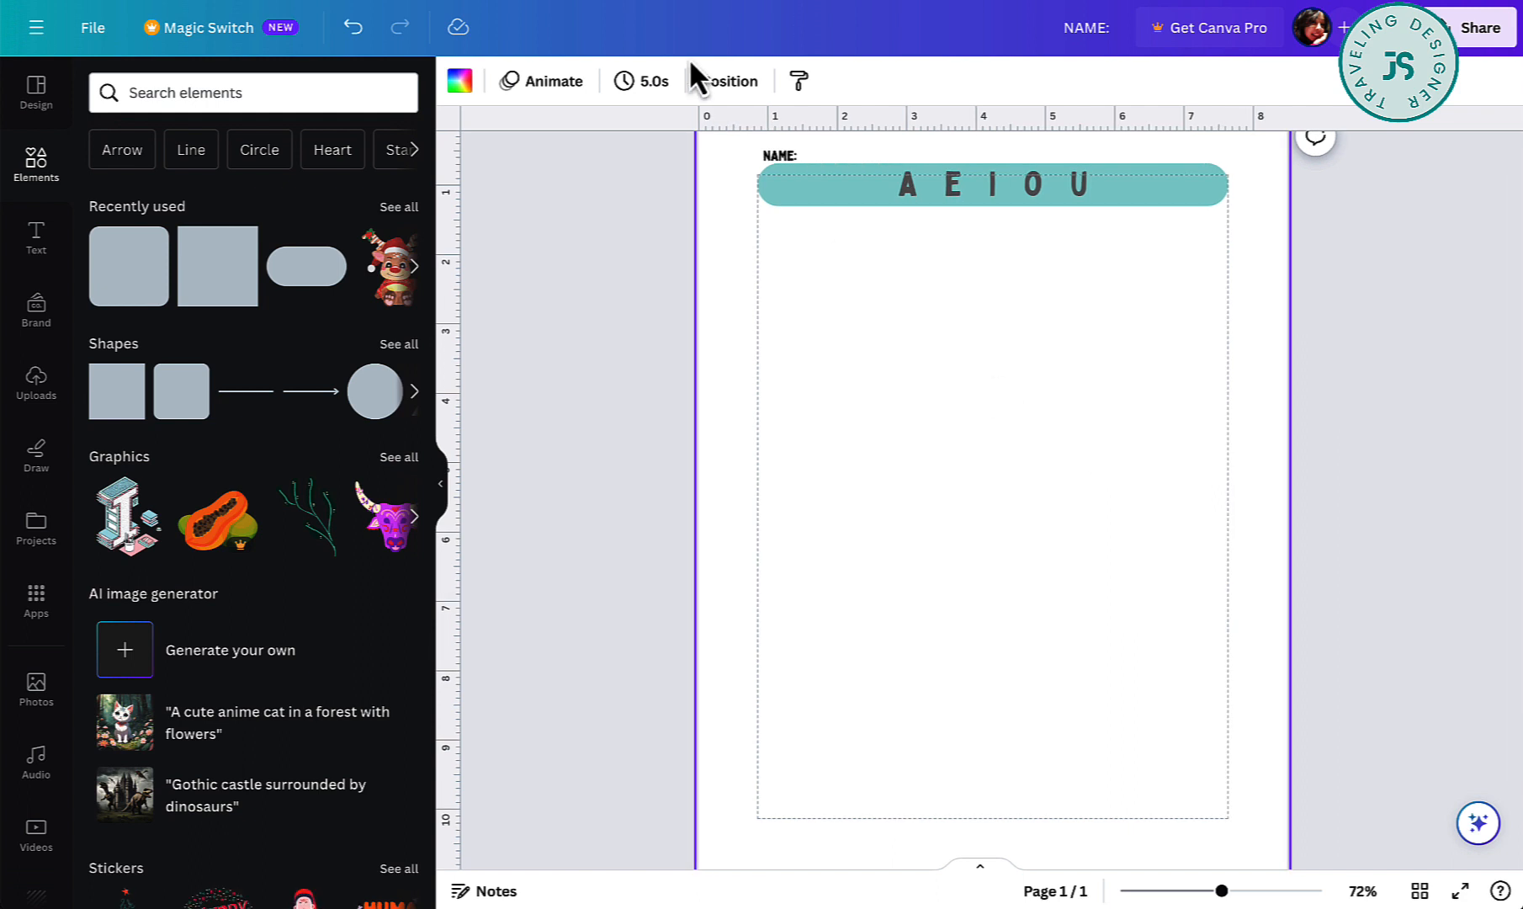
# Duplicate the teal bar below the header and reshape the copy into a rounded box about 3.1 × 2.4 in.
pyautogui.click(767, 195)
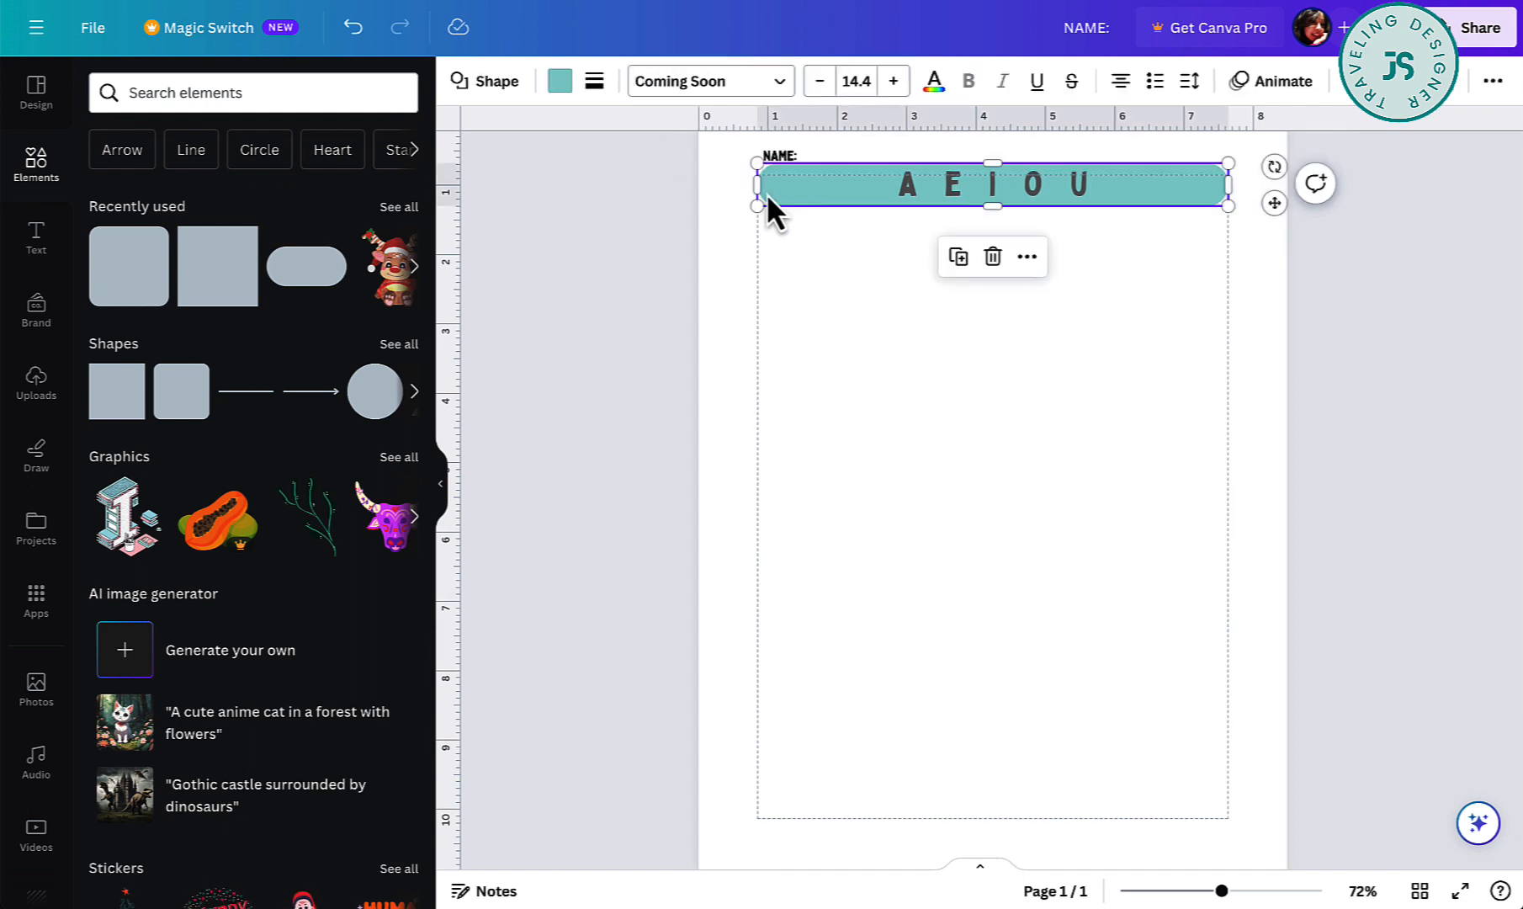
pyautogui.moveTo(767, 193); pyautogui.dragTo(761, 253)
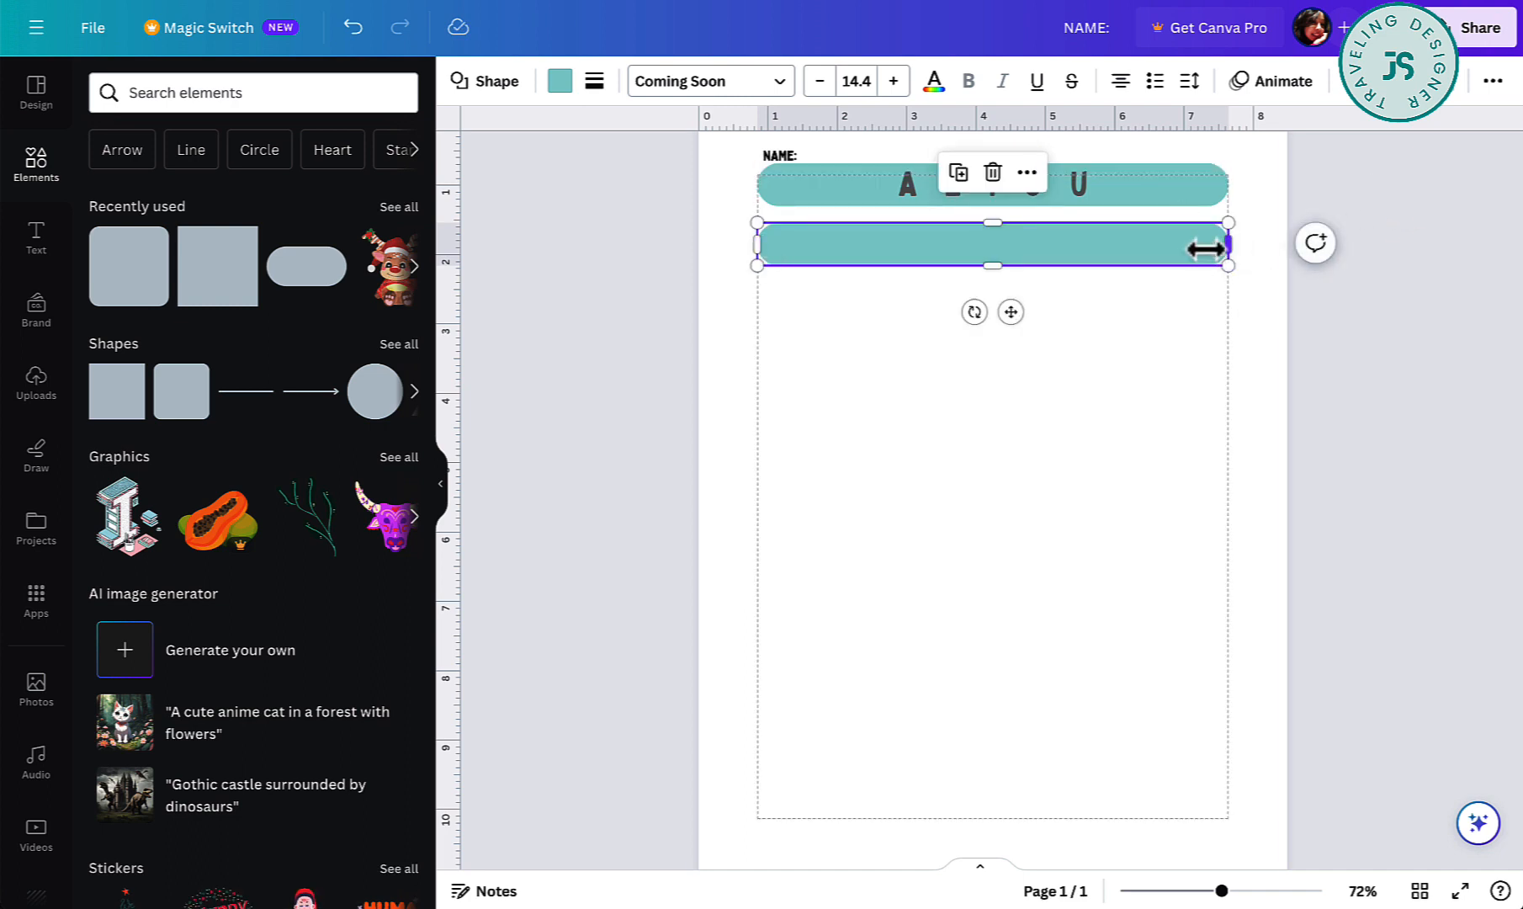
pyautogui.moveTo(1206, 248); pyautogui.dragTo(976, 245)
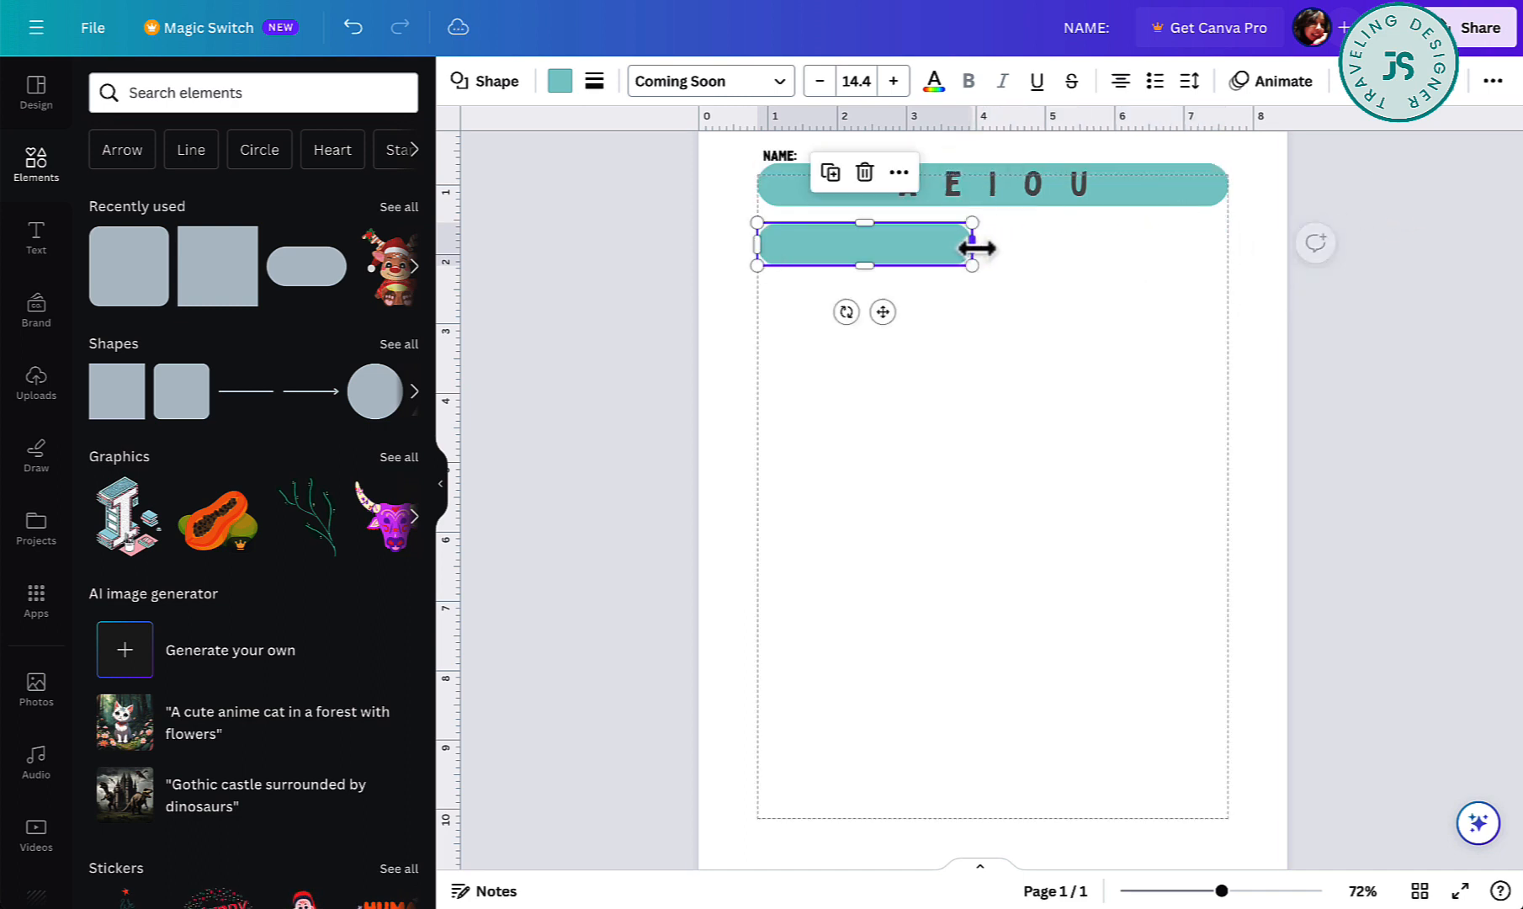
pyautogui.moveTo(860, 265); pyautogui.dragTo(857, 393)
# Duplicate the teal box twice down the page to form an evenly spaced column of three inside the margins.
pyautogui.moveTo(884, 317); pyautogui.dragTo(877, 717)
pyautogui.click(928, 497)
pyautogui.moveTo(928, 501); pyautogui.dragTo(927, 509)
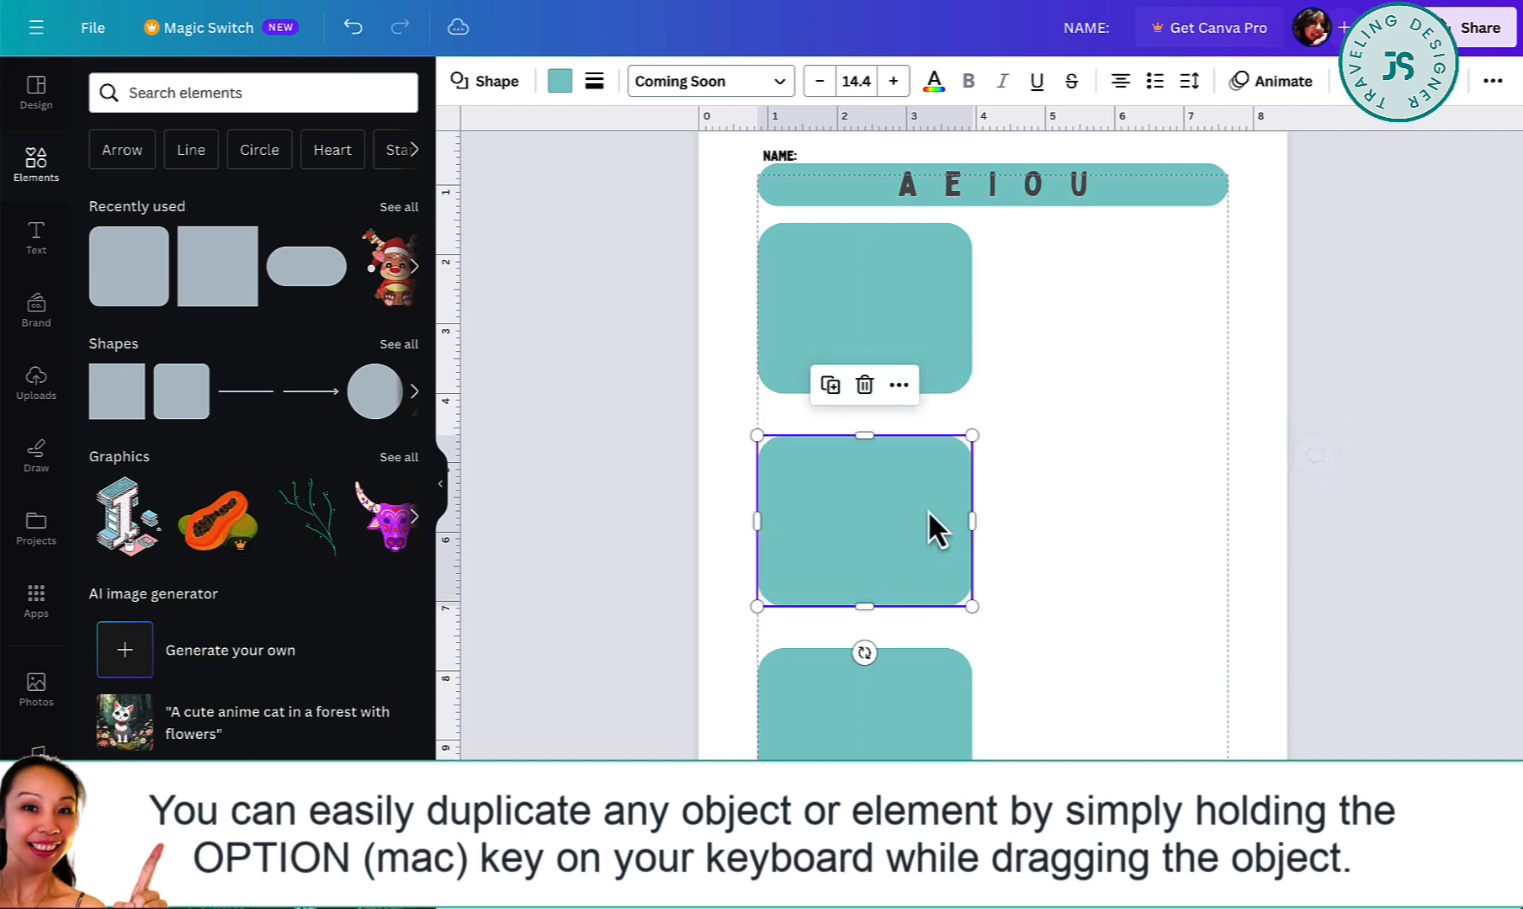
# Enlarge all three teal boxes to about 3.3 × 2.6 in and reposition them evenly within the bottom margin.
pyautogui.keyDown('shift'); pyautogui.click(935, 346); pyautogui.keyUp('shift')
pyautogui.keyDown('shift'); pyautogui.click(916, 772); pyautogui.keyUp('shift')
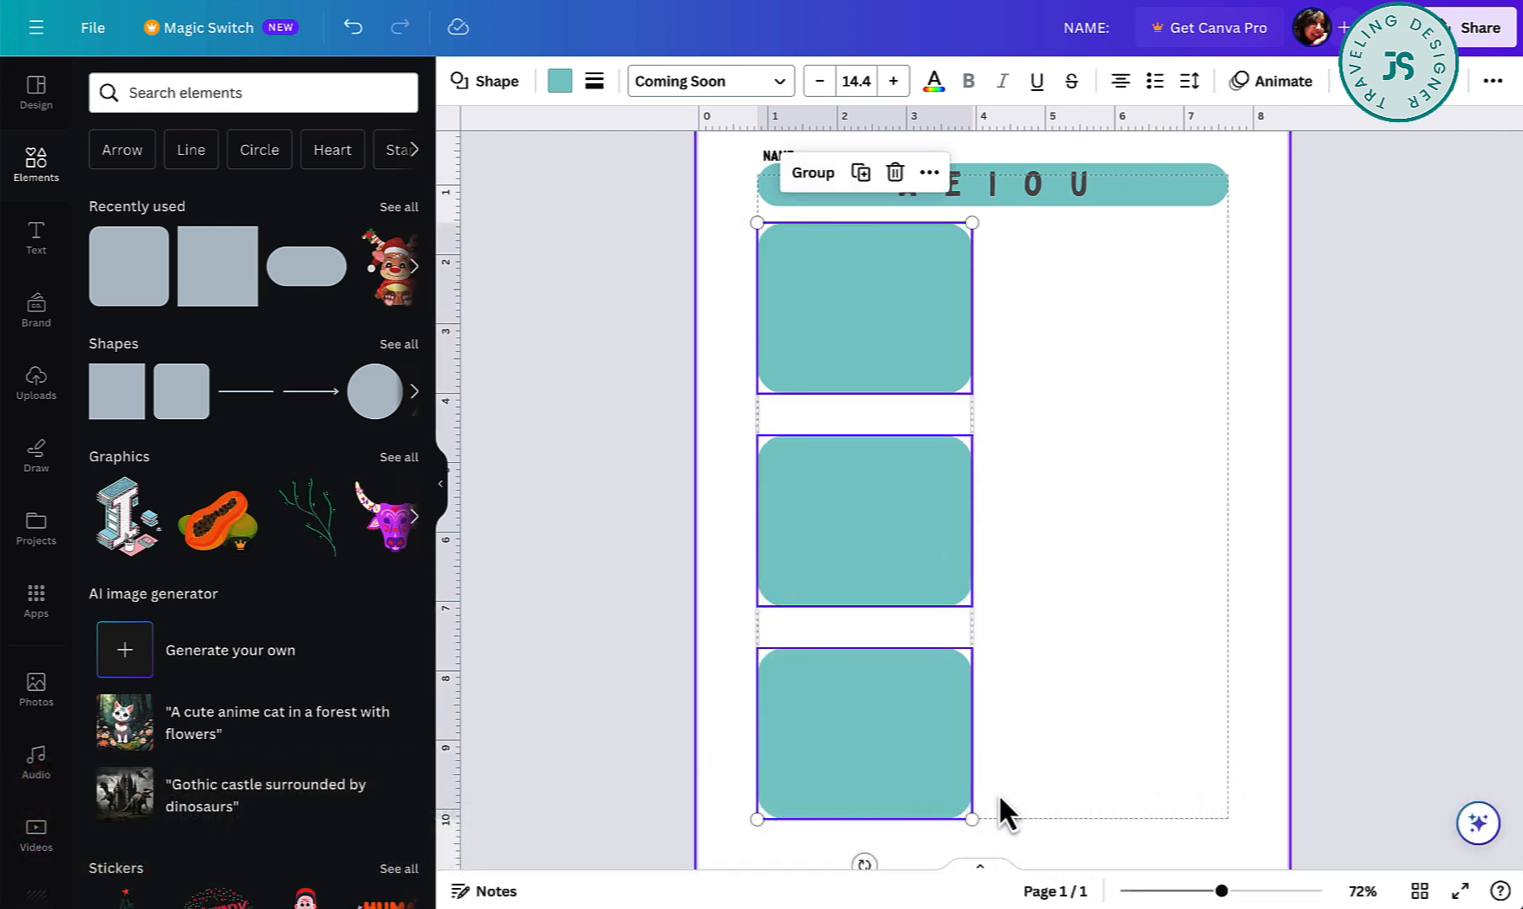
pyautogui.moveTo(970, 817); pyautogui.dragTo(945, 781)
pyautogui.click(1047, 803)
pyautogui.click(951, 610)
pyautogui.moveTo(951, 610); pyautogui.dragTo(949, 582)
pyautogui.click(1148, 498)
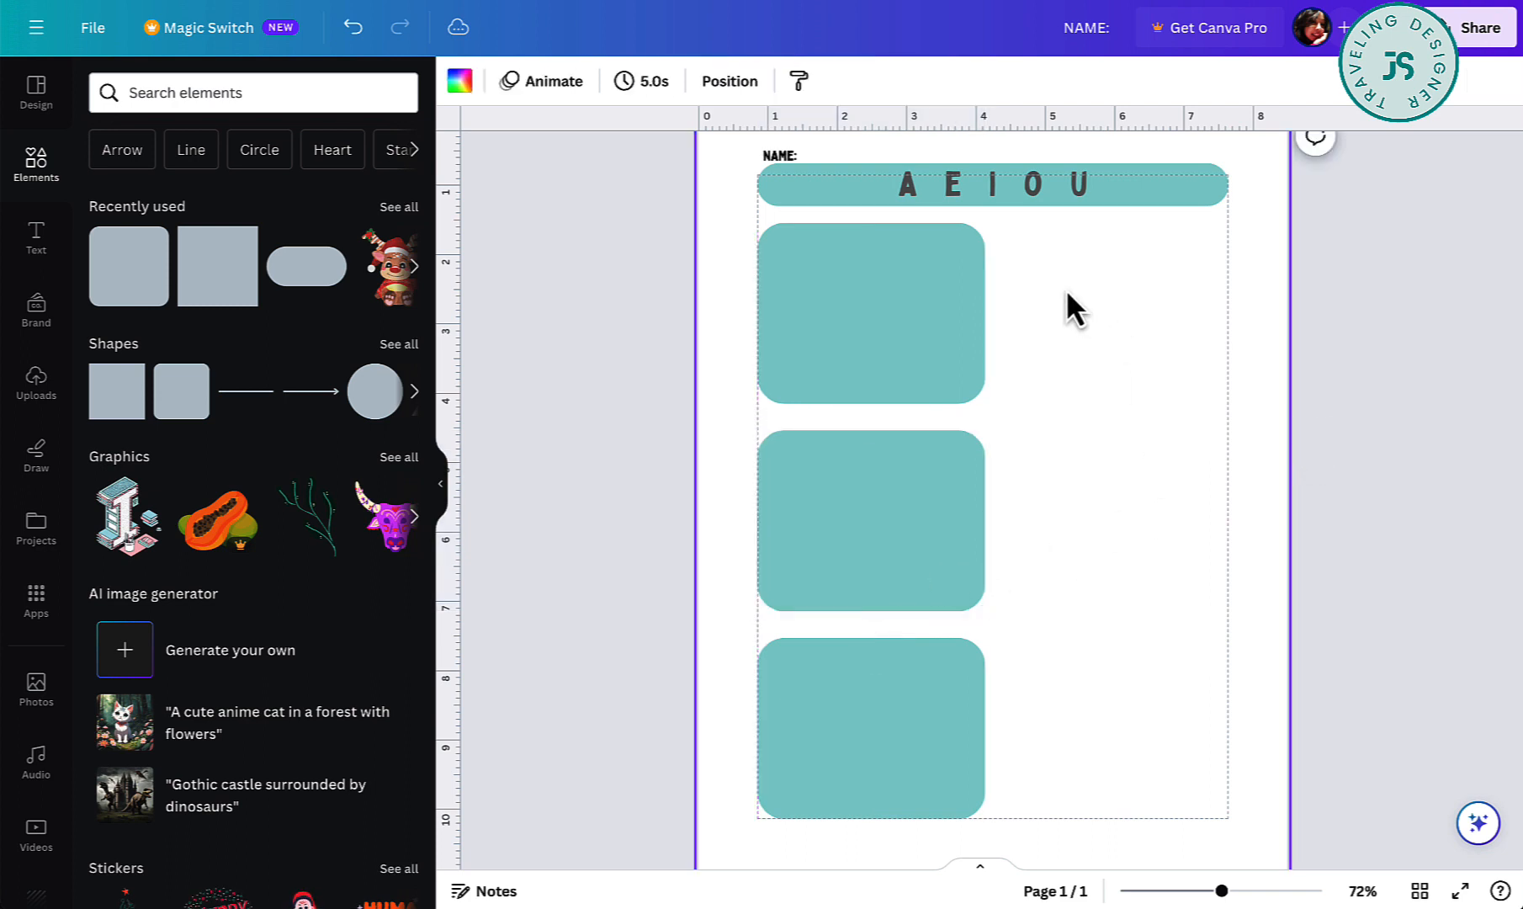
# Remove the teal fill from all three boxes in the column.
pyautogui.click(967, 371)
pyautogui.keyDown('shift'); pyautogui.click(927, 492); pyautogui.keyUp('shift')
pyautogui.keyDown('shift'); pyautogui.click(907, 799); pyautogui.keyUp('shift')
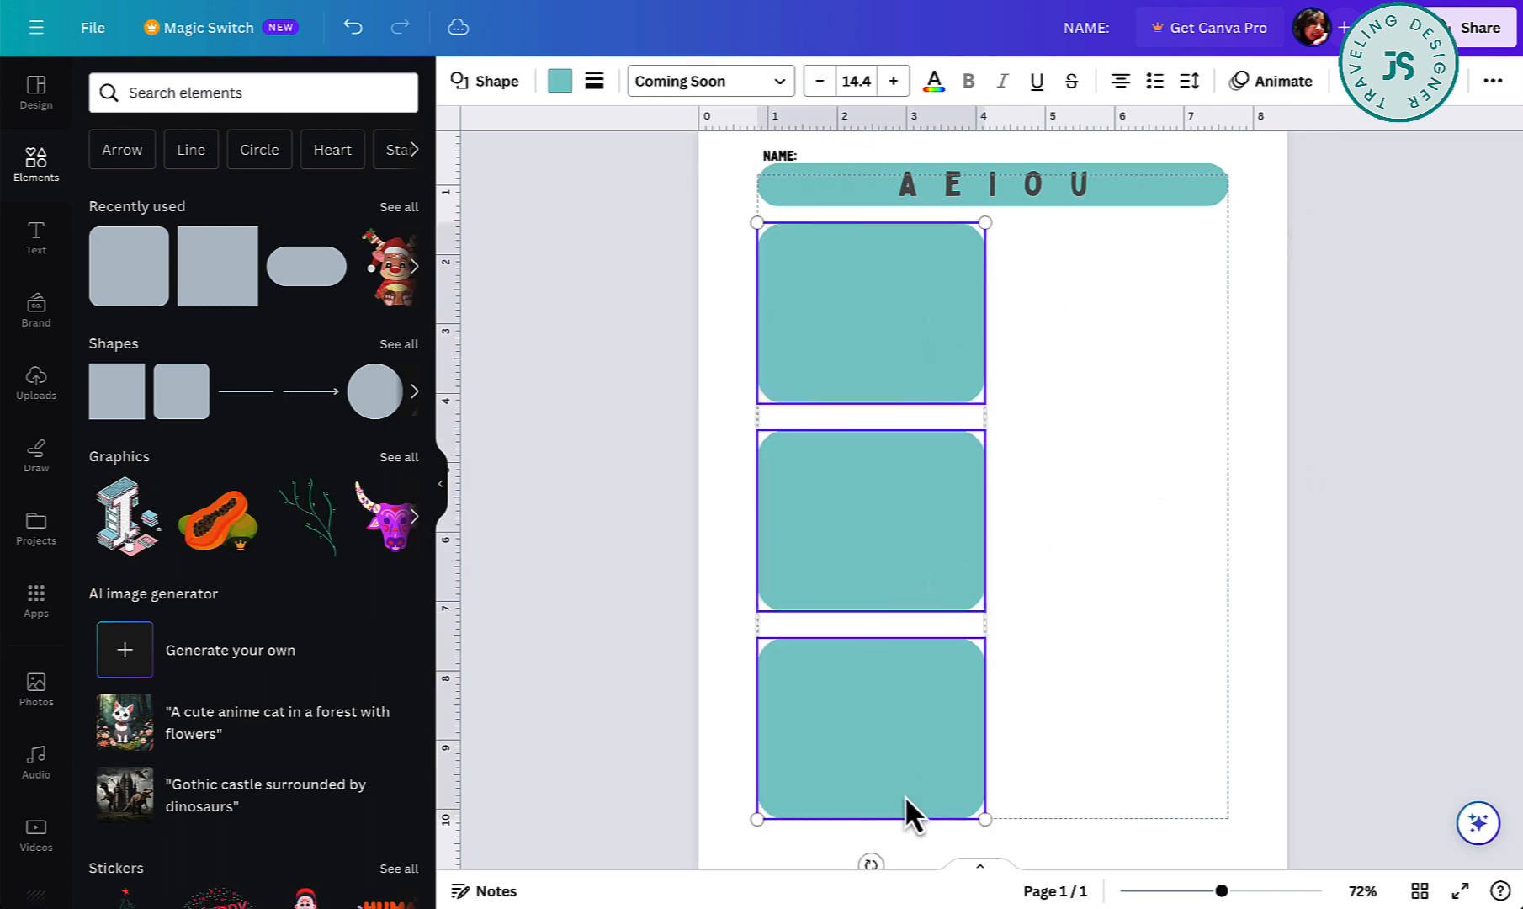
pyautogui.click(560, 82)
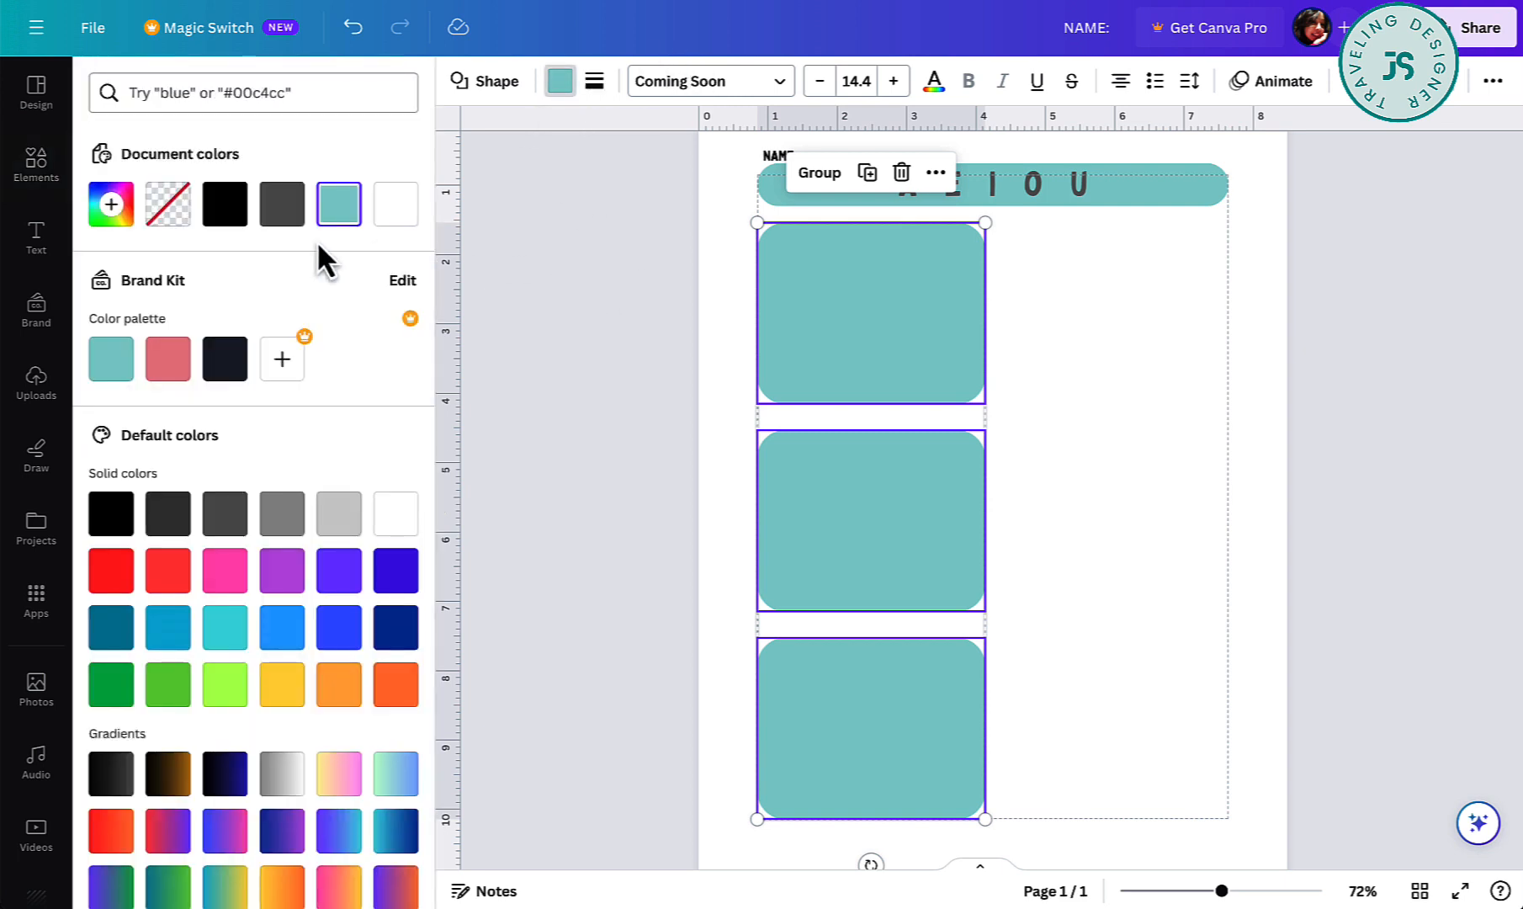
pyautogui.click(169, 215)
# Give the three boxes a thin solid black border.
pyautogui.click(594, 82)
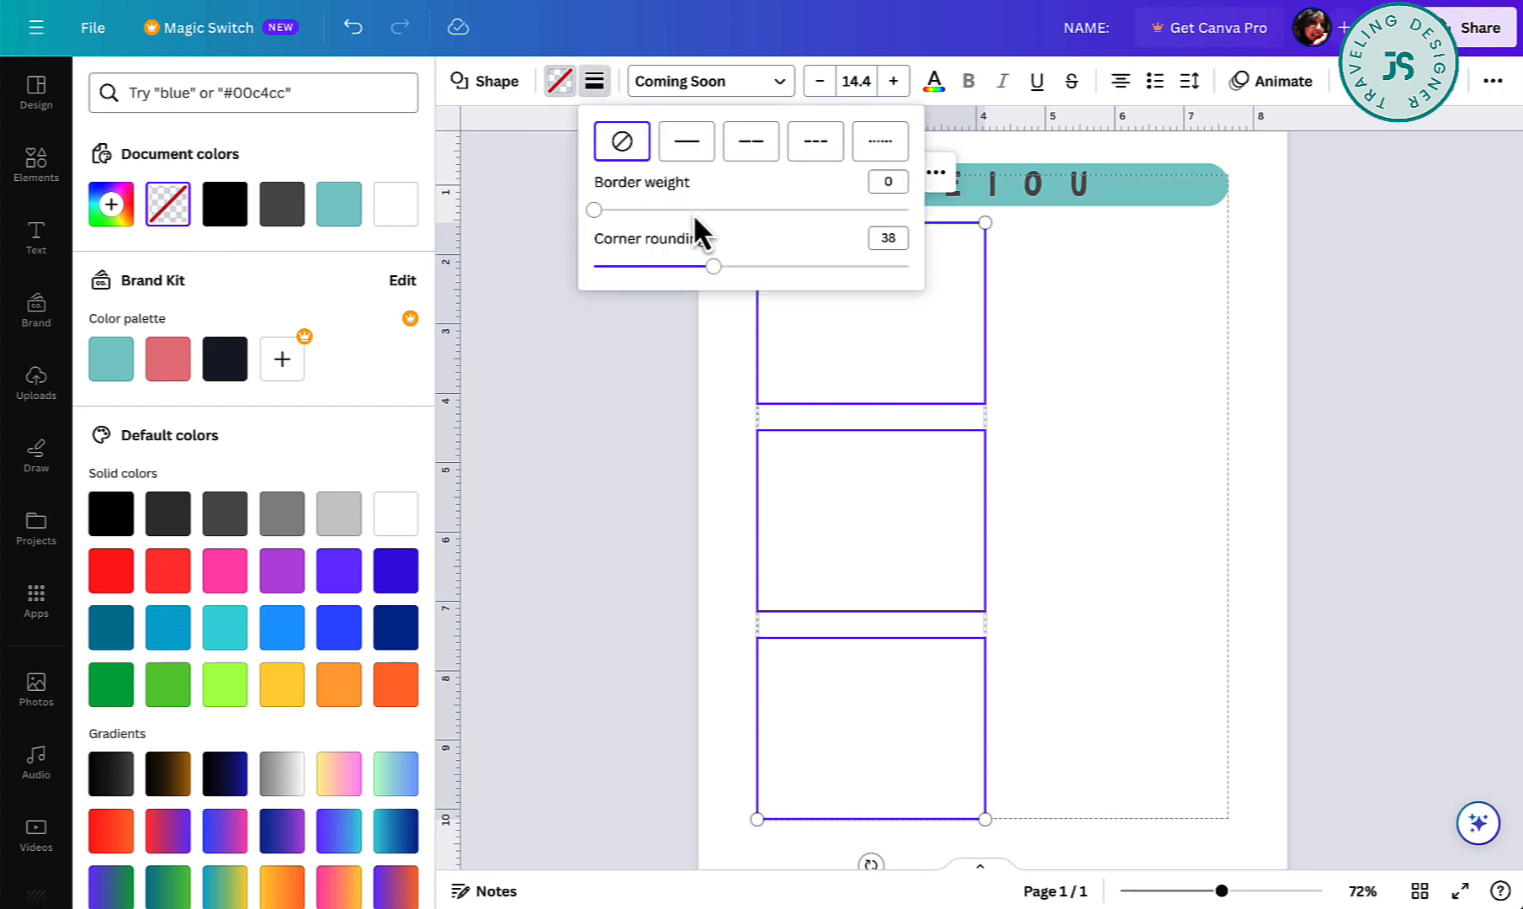
pyautogui.click(688, 145)
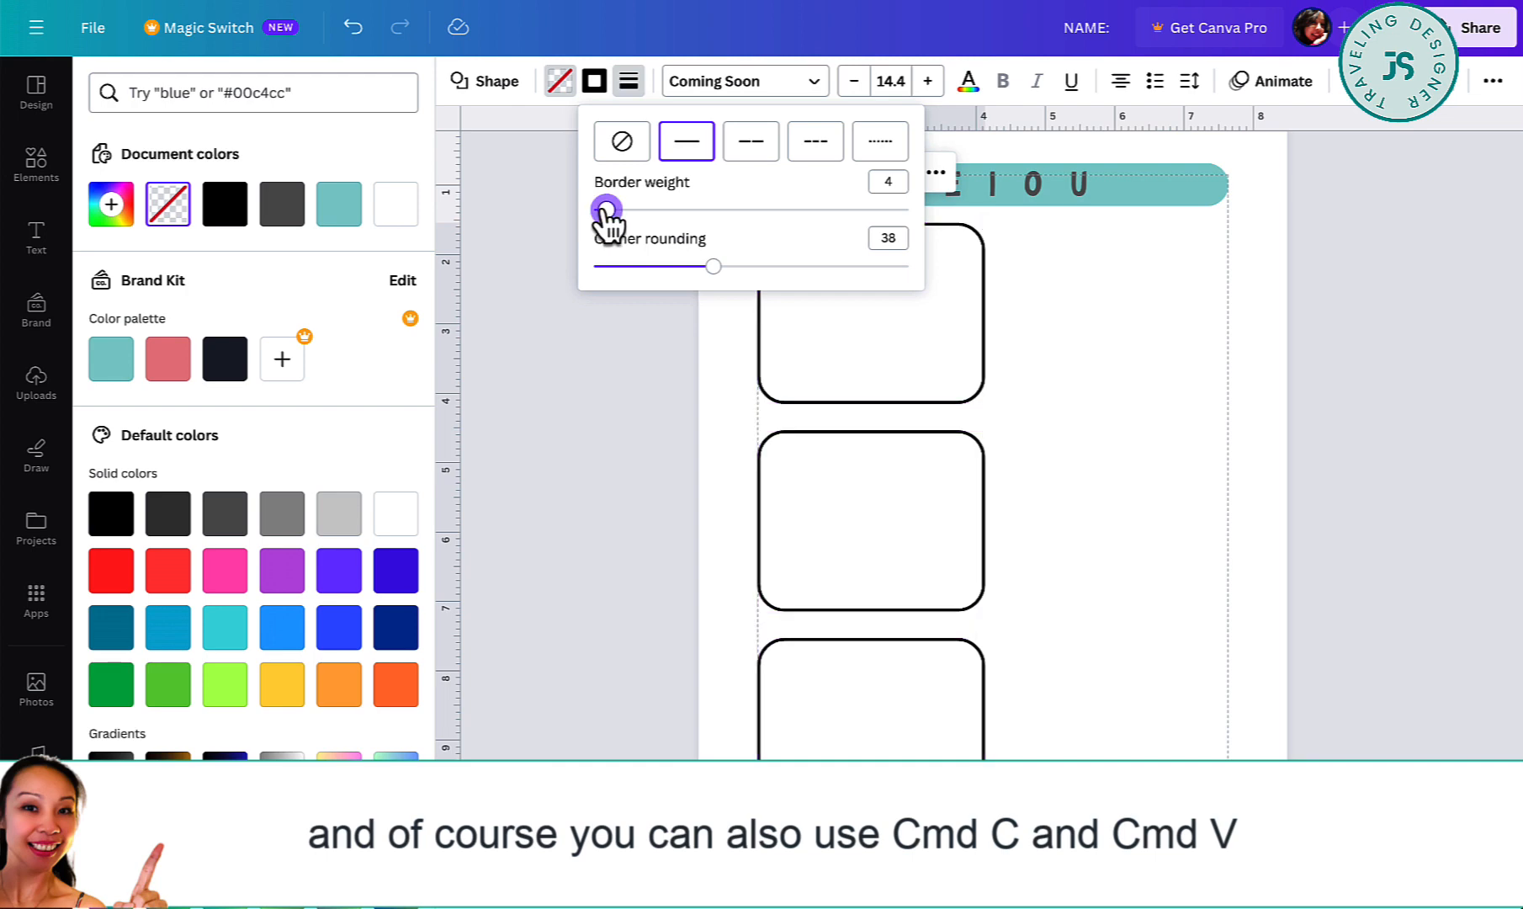
pyautogui.moveTo(605, 209); pyautogui.dragTo(598, 210)
pyautogui.click(1228, 568)
pyautogui.click(1169, 548)
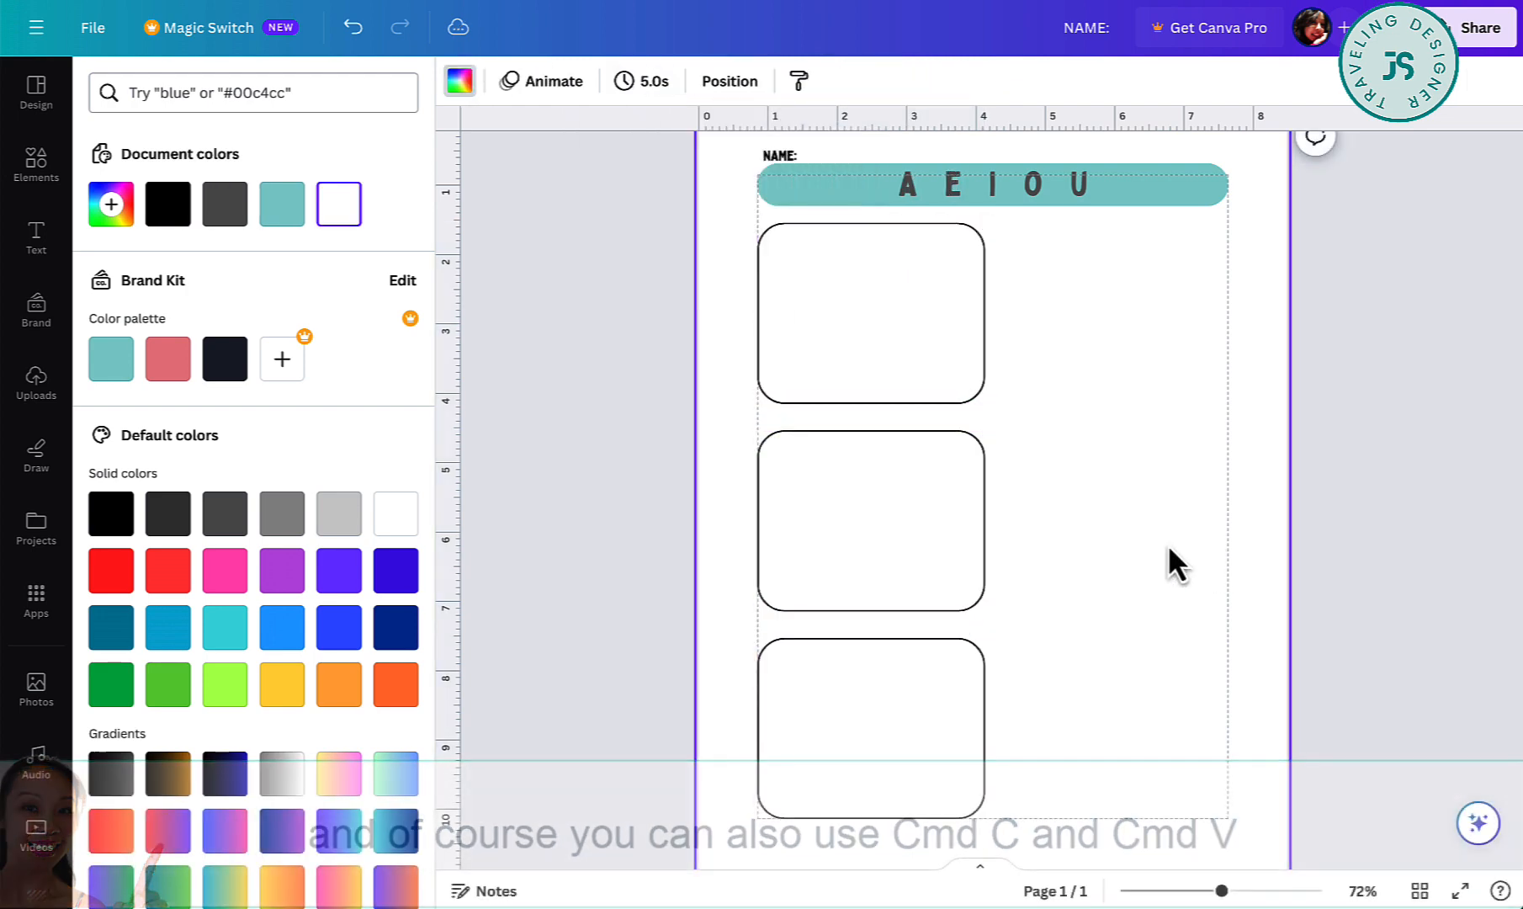
# Duplicate the column of three boxes alongside it, aligned to the right margin, to make a two-by-three grid.
pyautogui.moveTo(1021, 344); pyautogui.dragTo(885, 792)
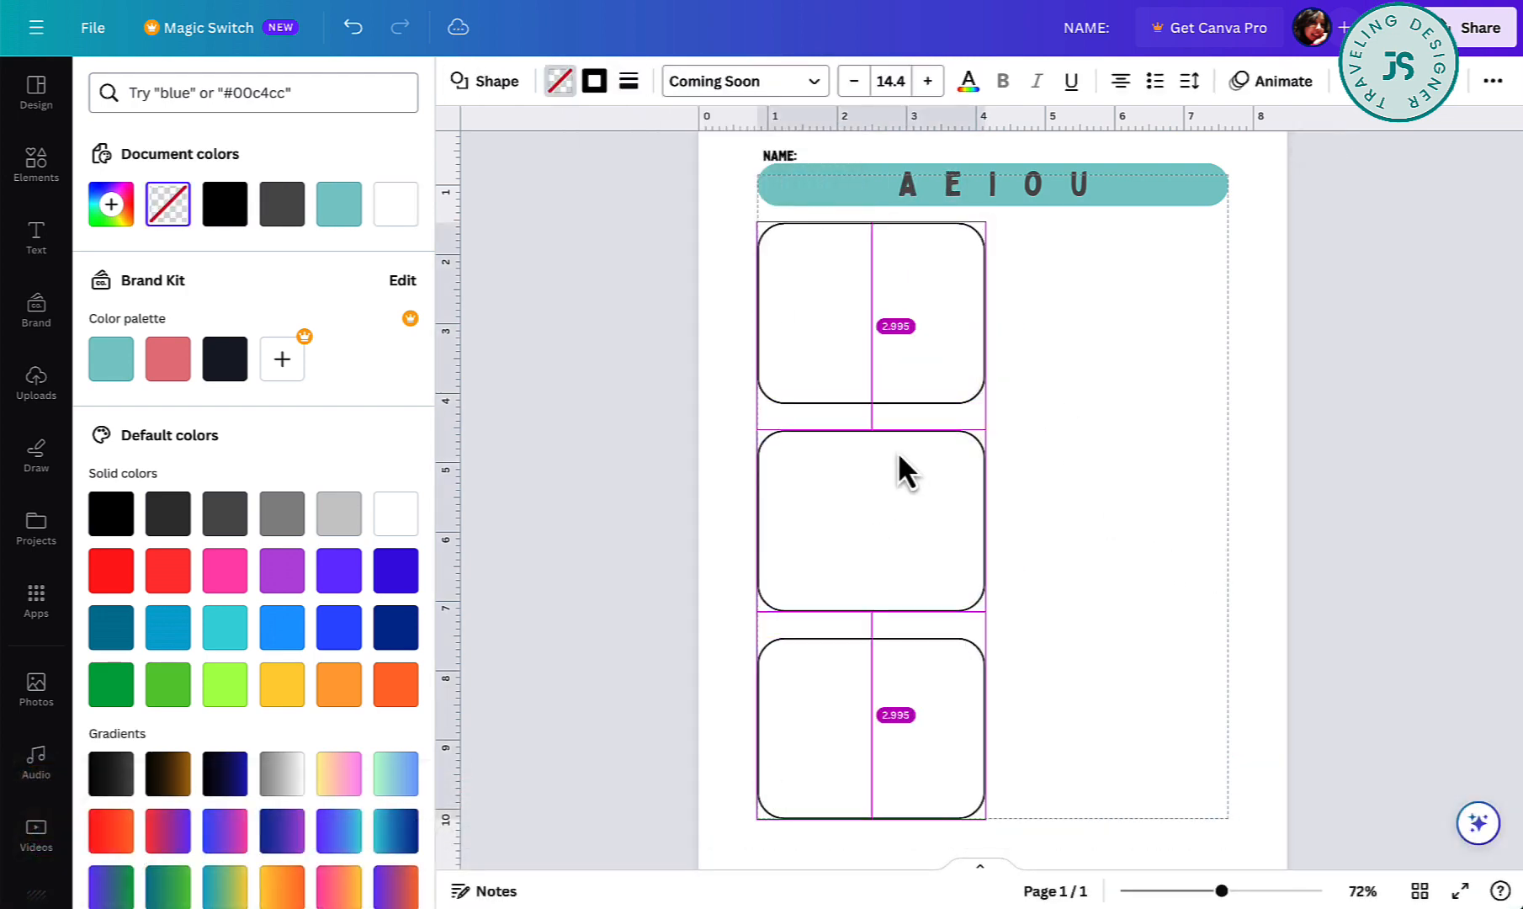
pyautogui.moveTo(822, 439); pyautogui.dragTo(1070, 440)
pyautogui.click(701, 500)
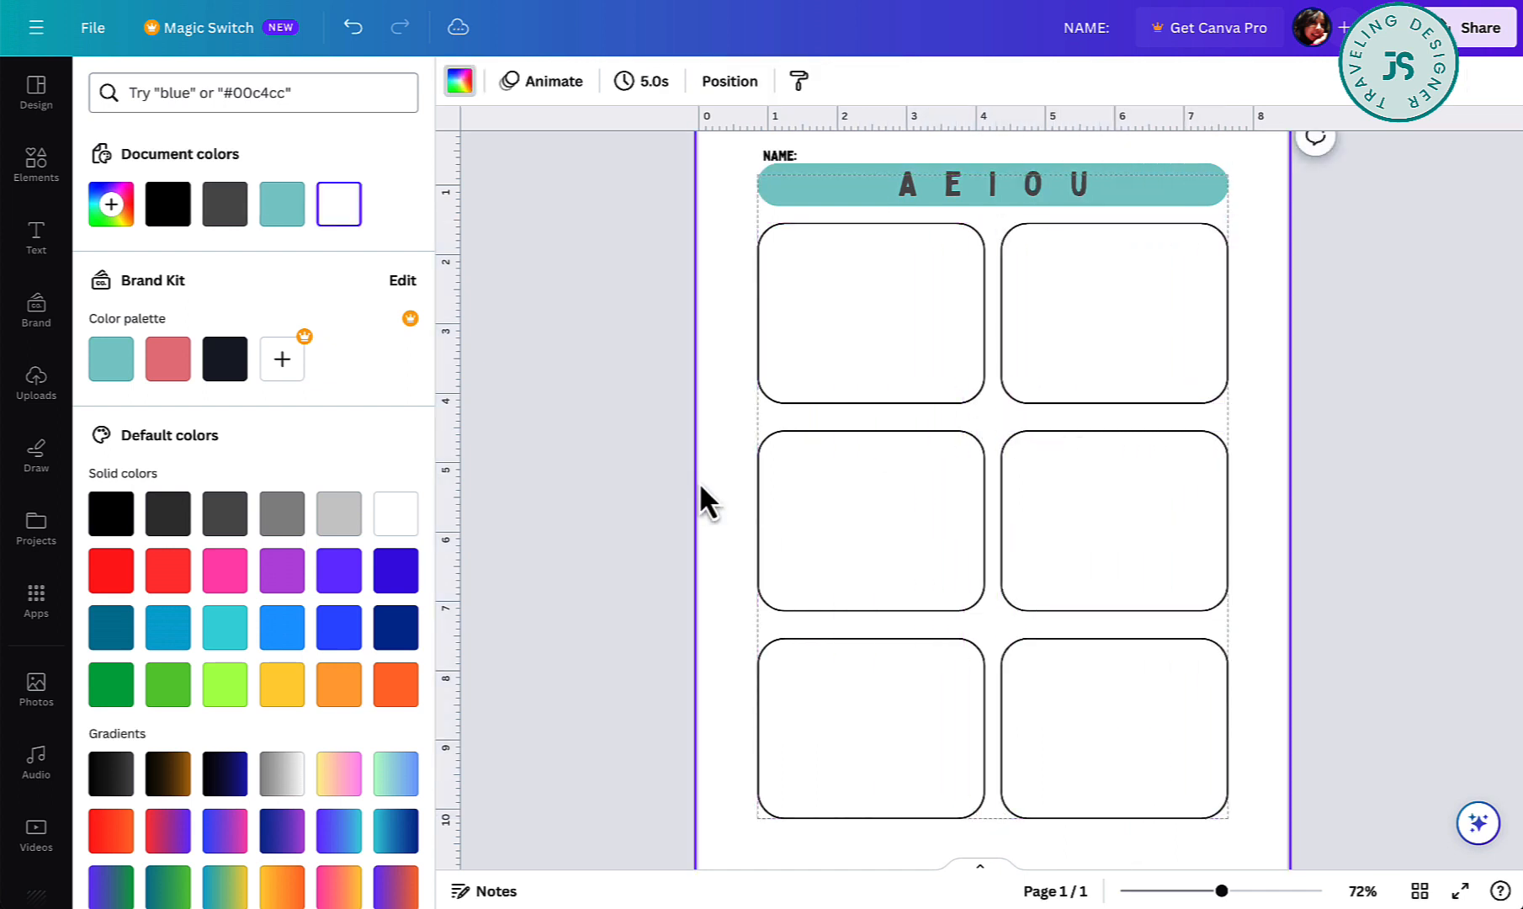
# Search the elements for "cat" graphics and add the laughing striped kitten to the page.
pyautogui.scroll(1, 700, 486)
pyautogui.scroll(3, 700, 486)
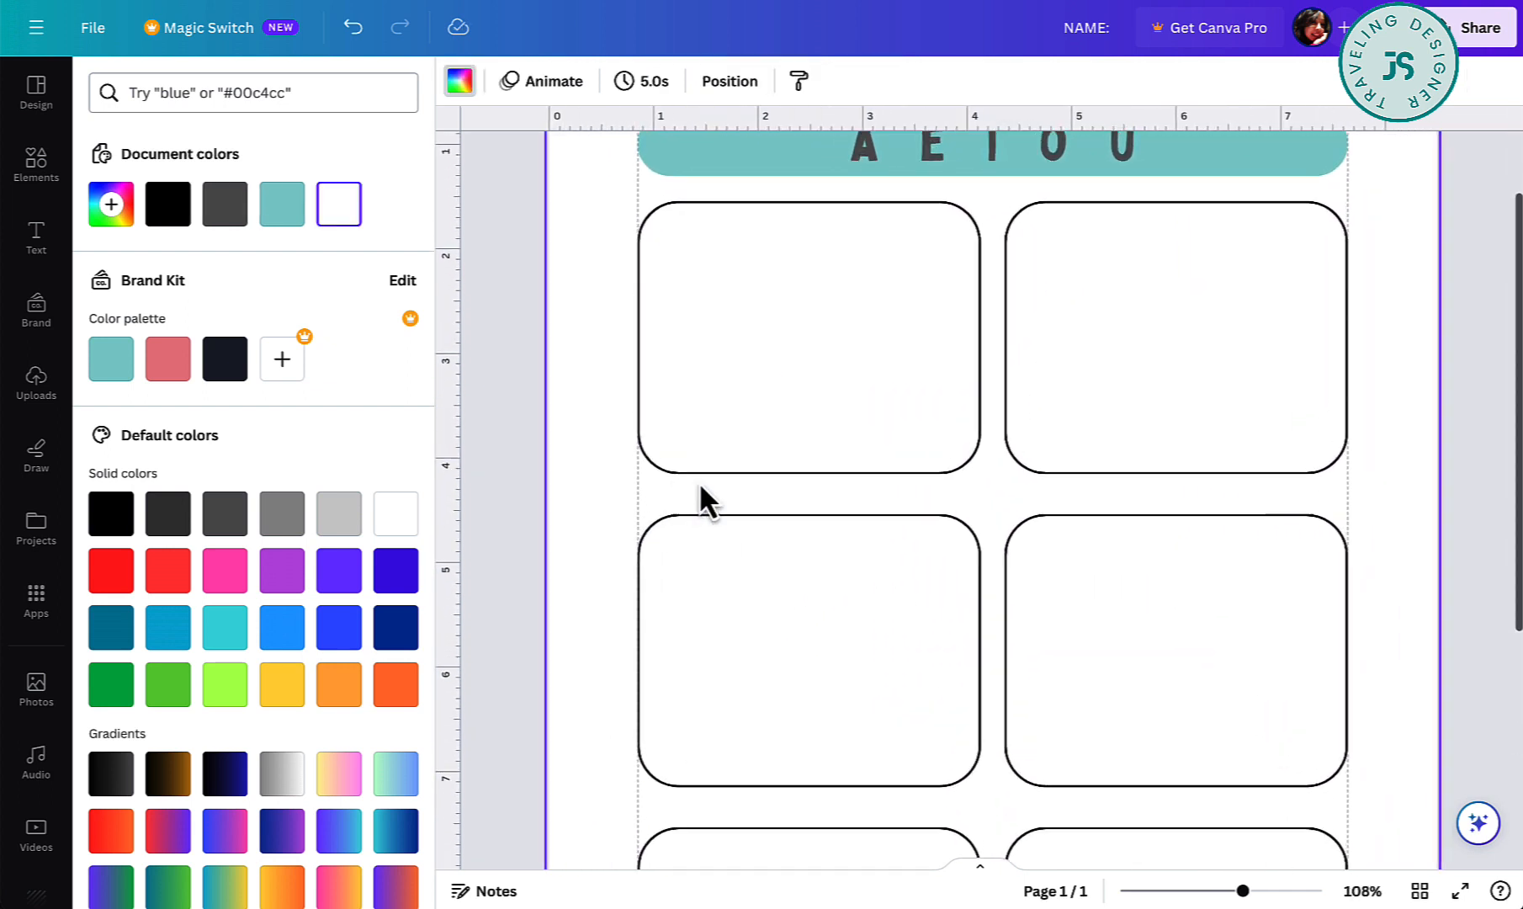
pyautogui.scroll(1, 700, 487)
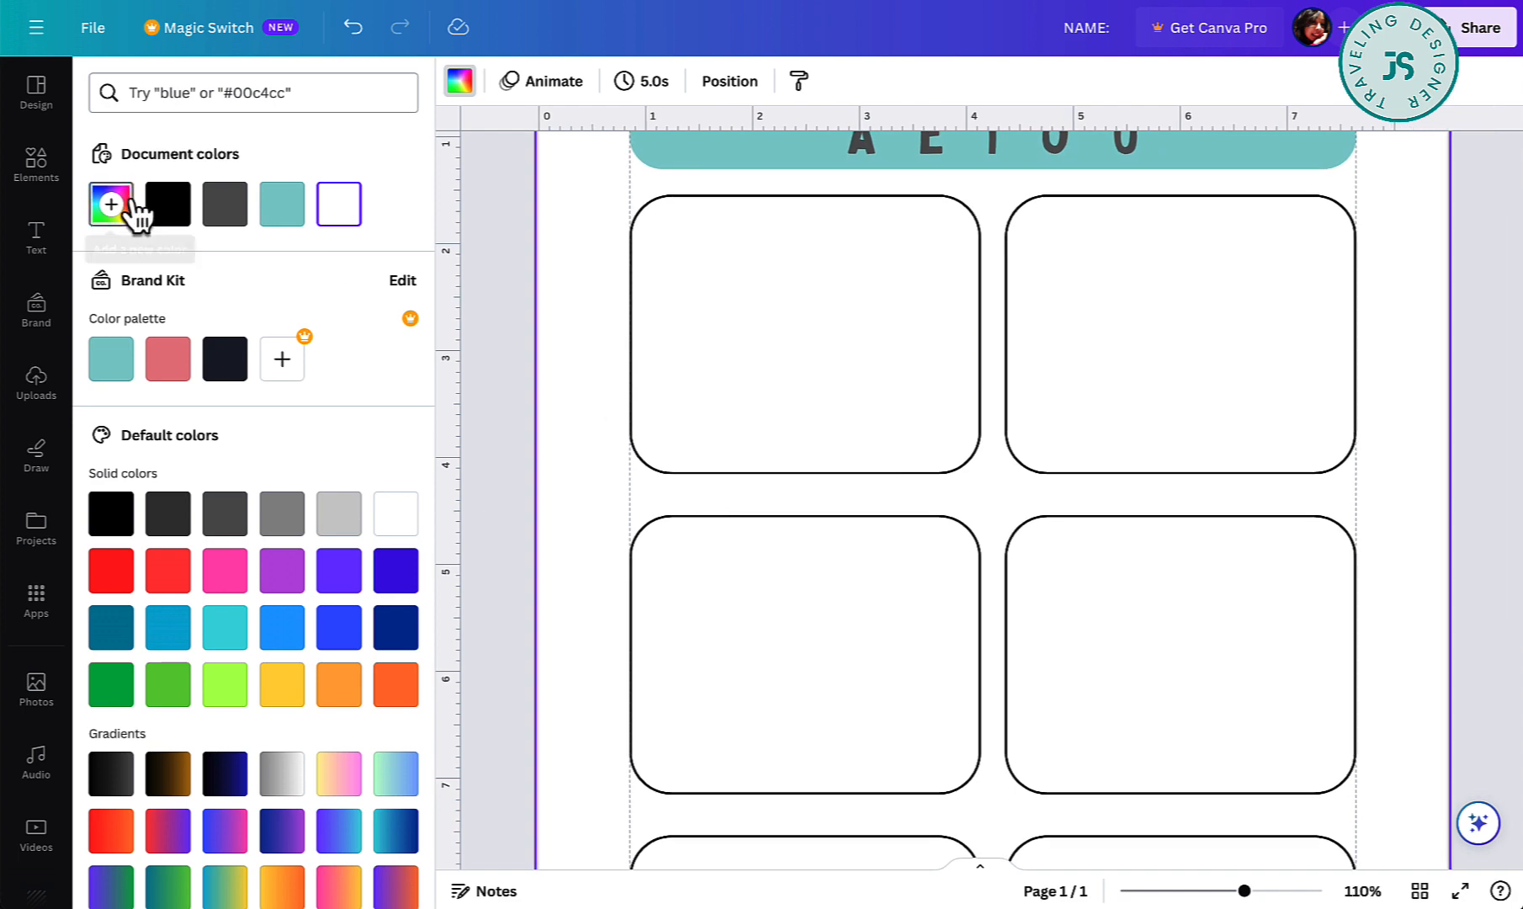
pyautogui.click(36, 158)
pyautogui.click(229, 94)
pyautogui.write('cat')
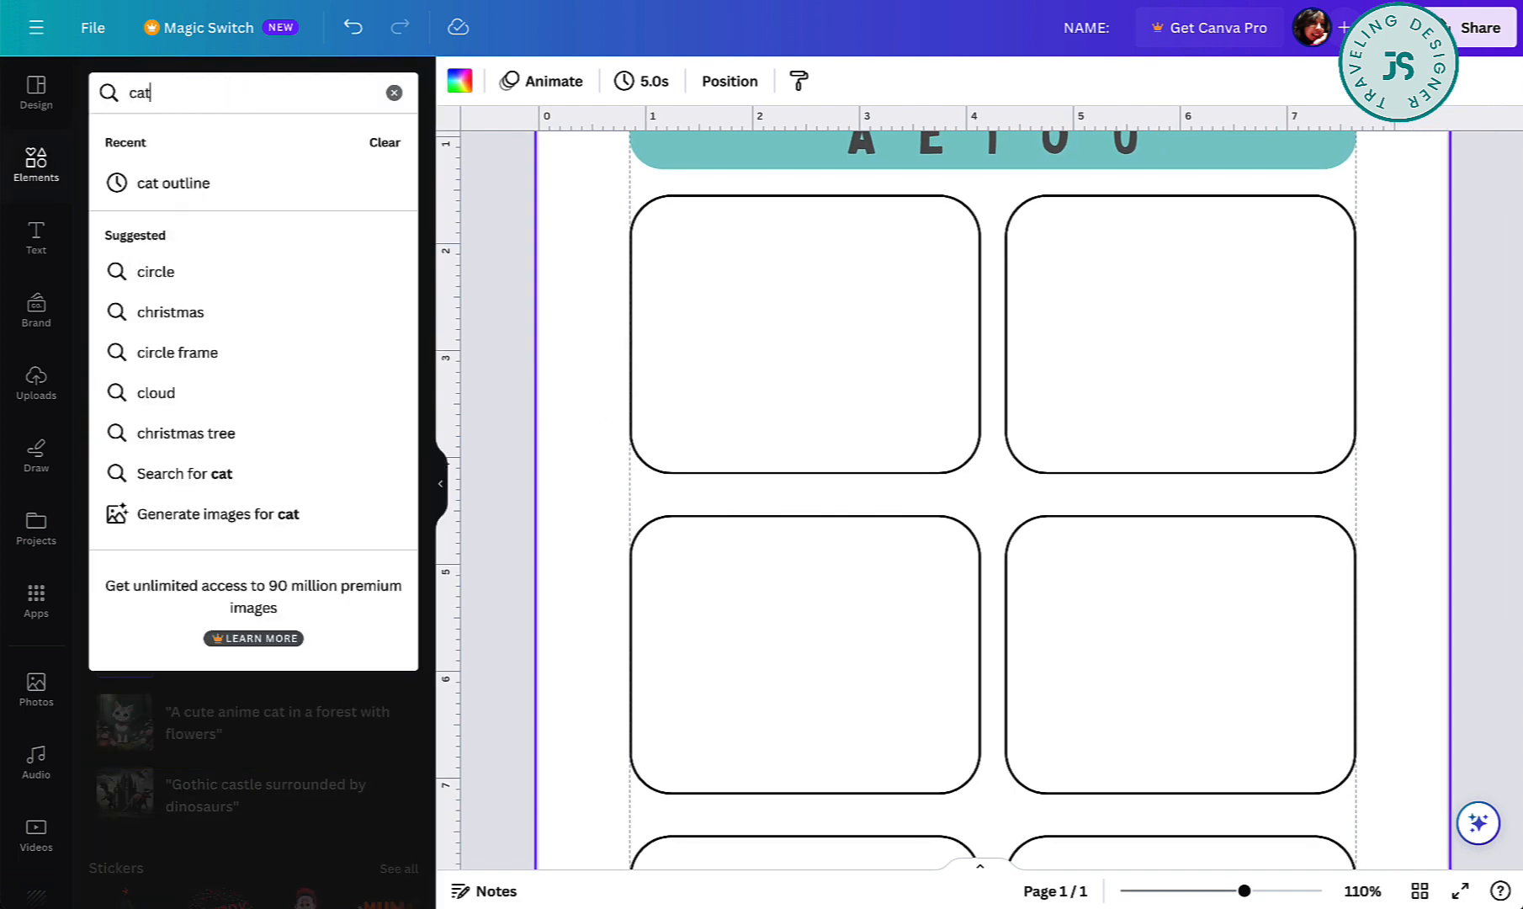
pyautogui.press('Return')
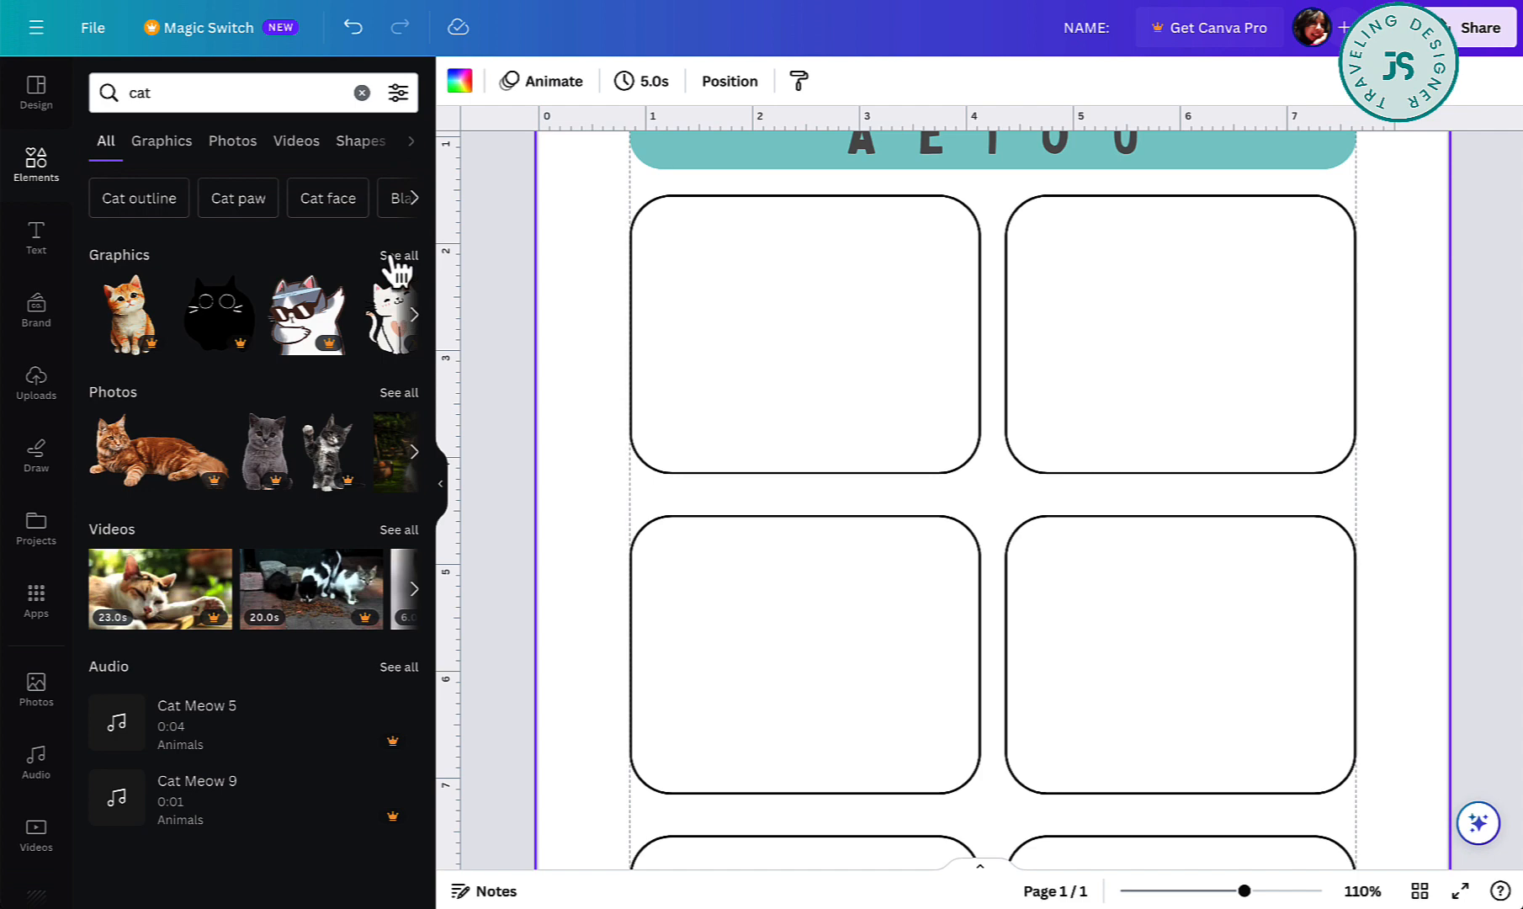
pyautogui.click(394, 258)
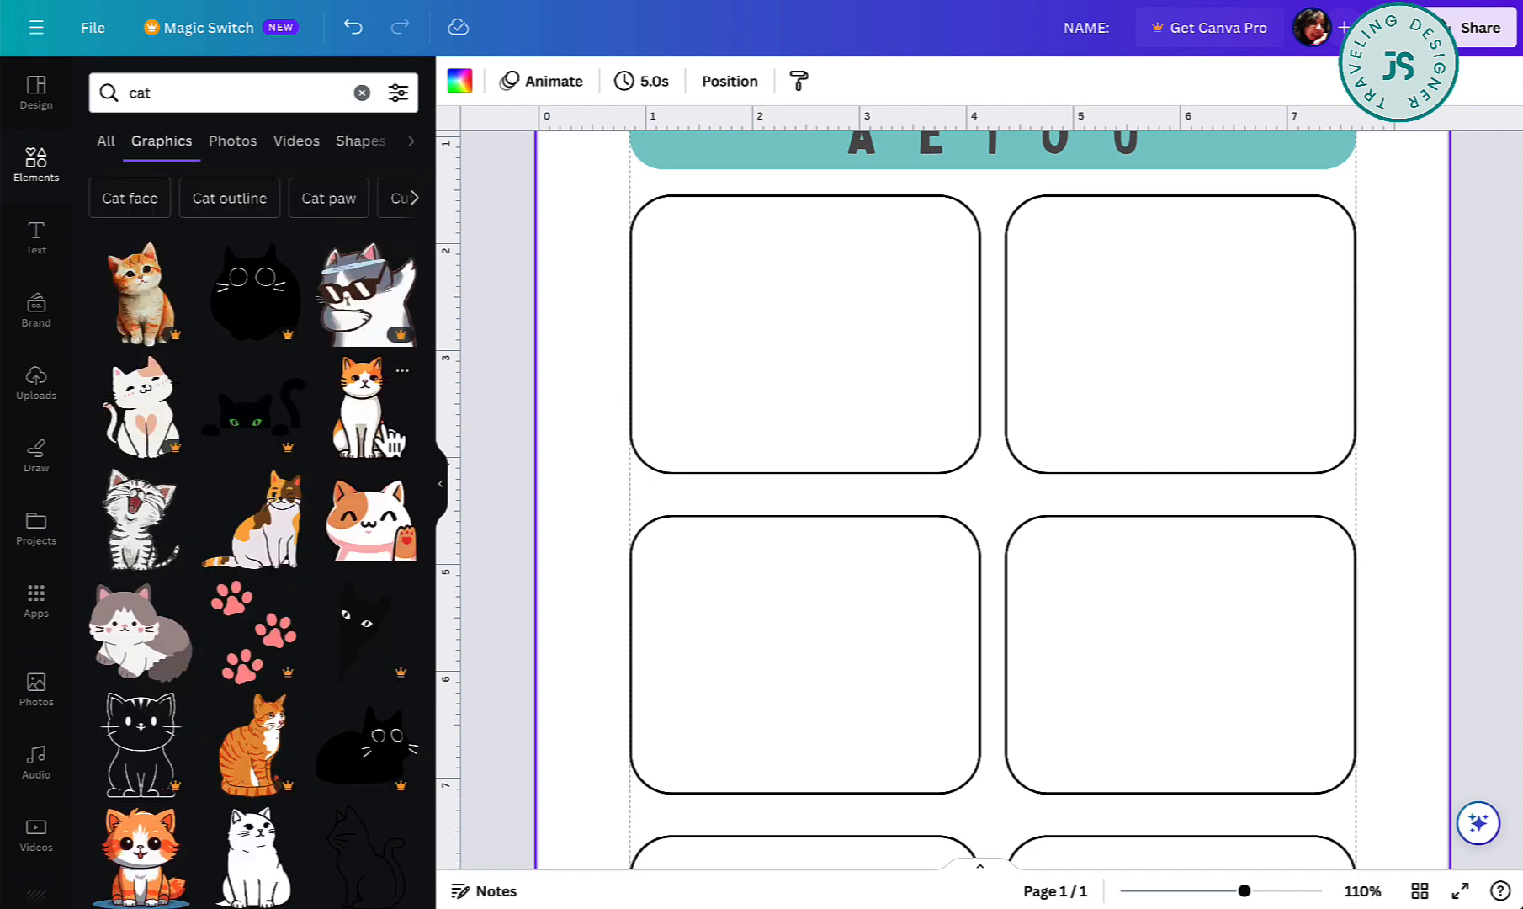
pyautogui.click(125, 551)
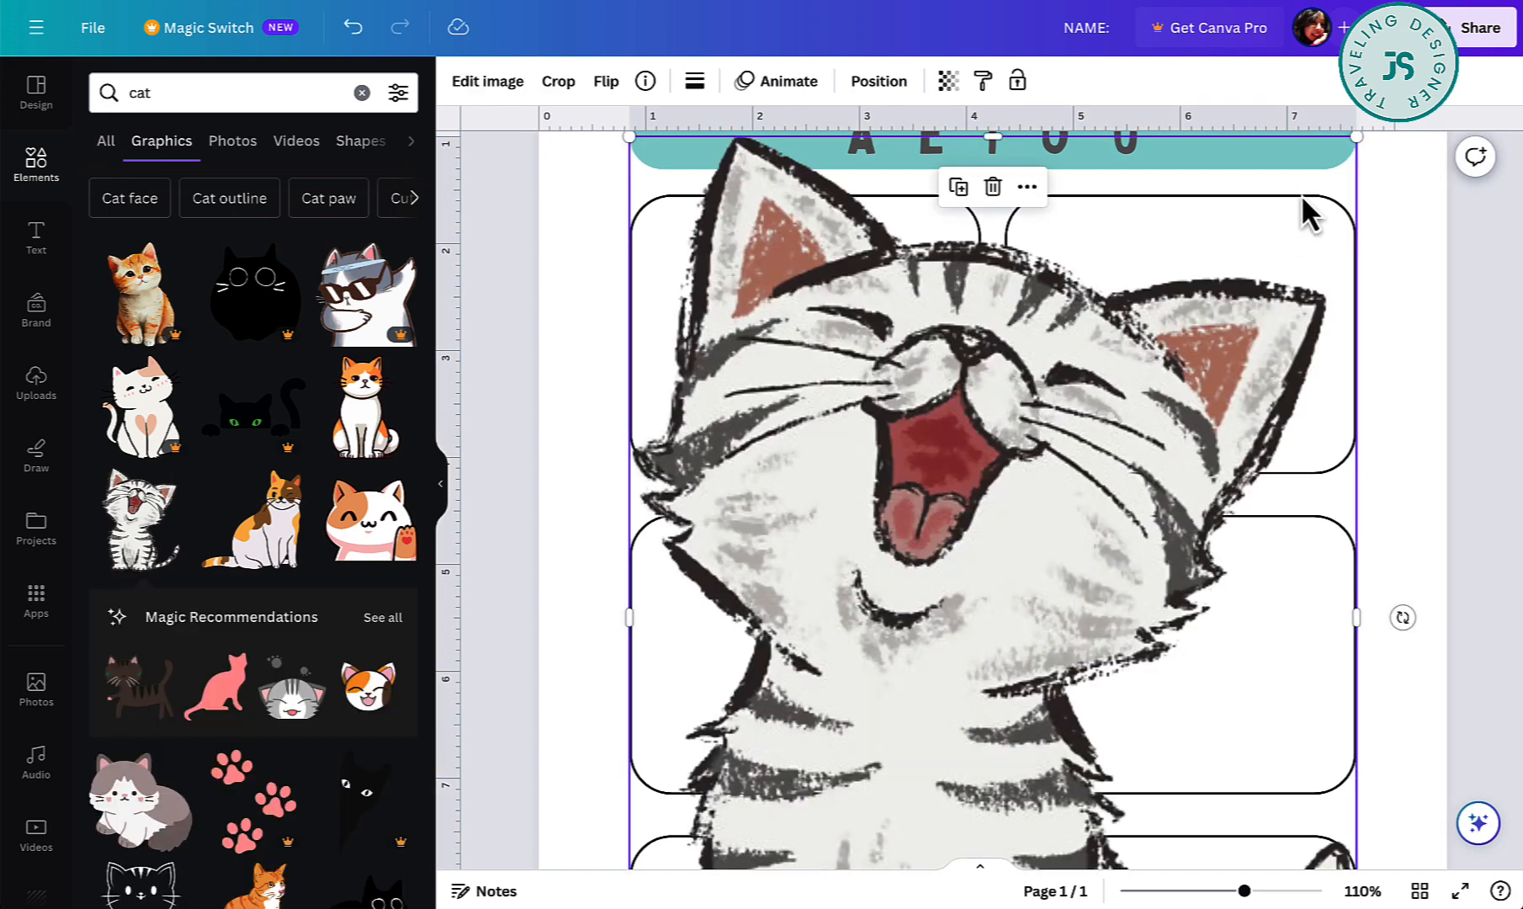
# Shrink the kitten graphic and center it in the upper part of the top-left box.
pyautogui.moveTo(1360, 136); pyautogui.dragTo(894, 746)
pyautogui.moveTo(795, 757); pyautogui.dragTo(837, 229)
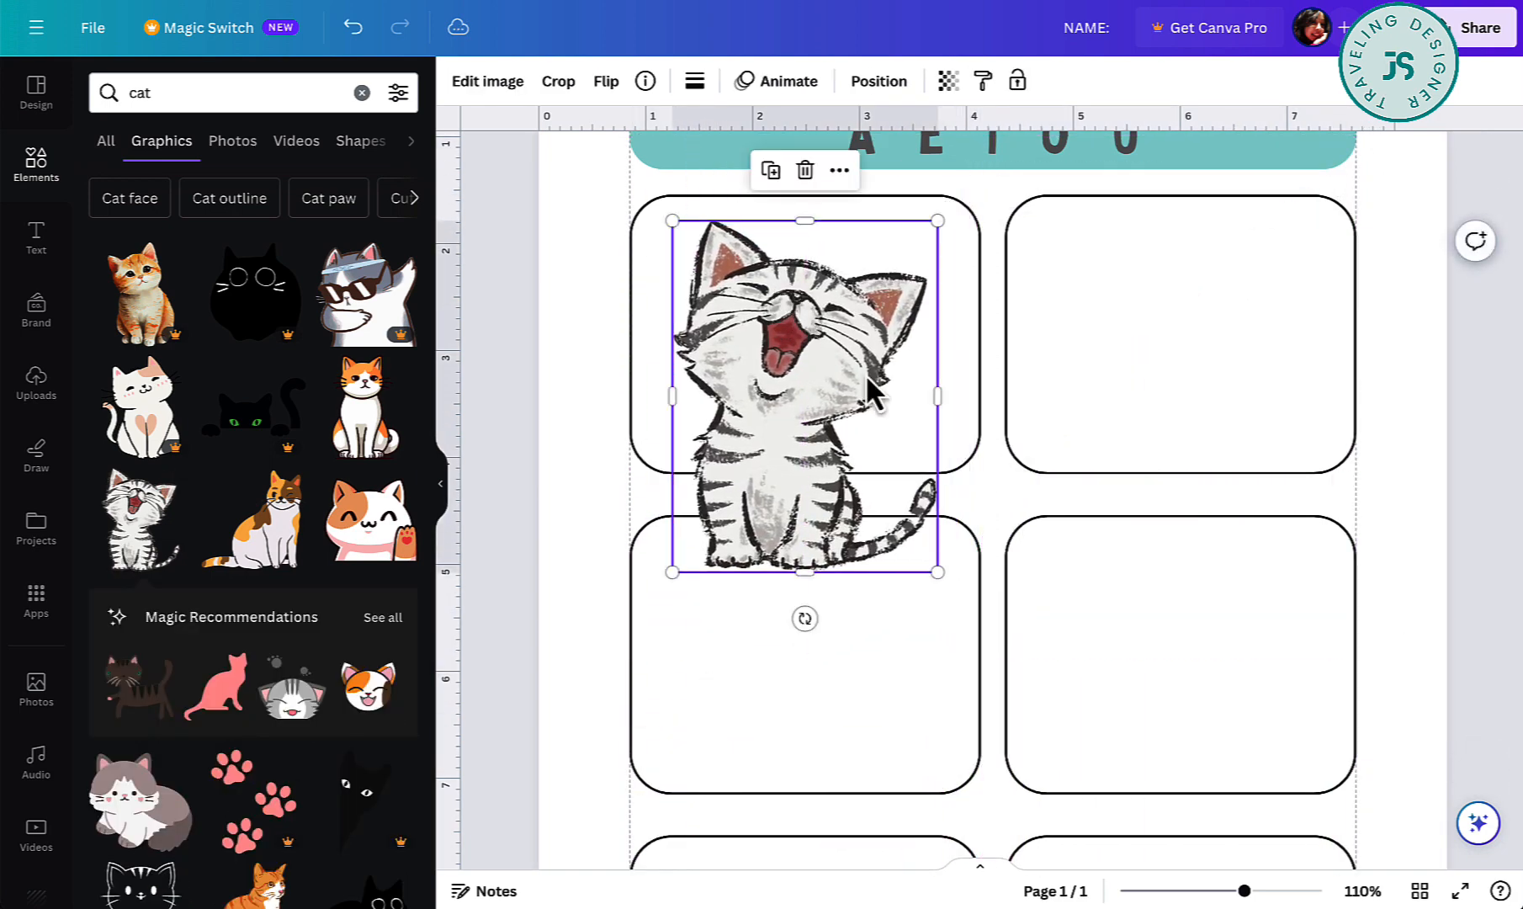
pyautogui.moveTo(937, 573); pyautogui.dragTo(801, 391)
pyautogui.moveTo(737, 331); pyautogui.dragTo(802, 313)
pyautogui.click(547, 476)
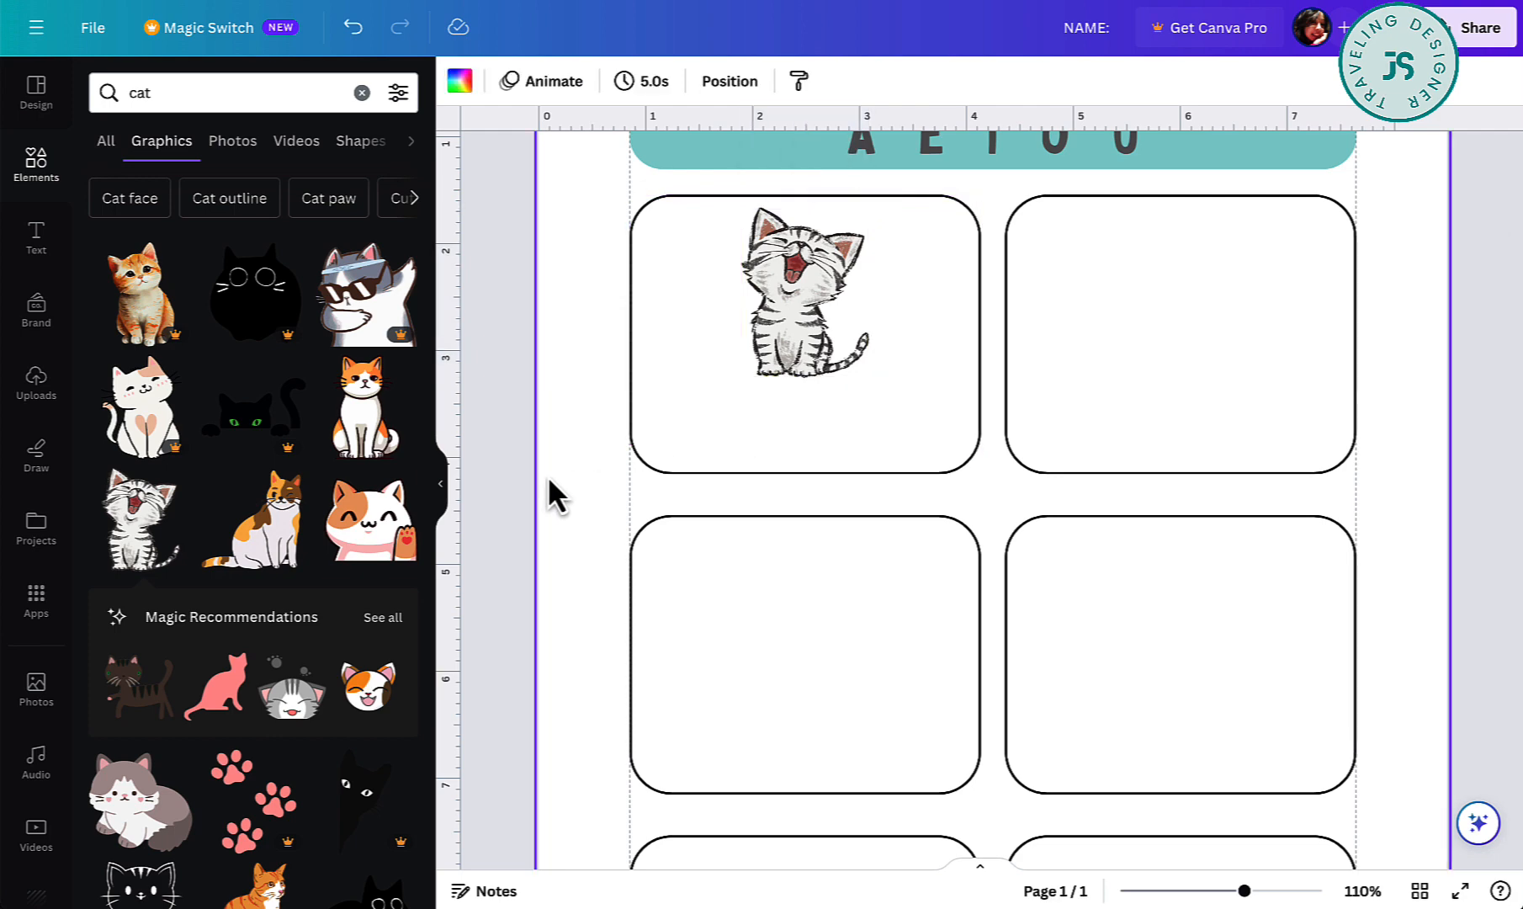
# Duplicate the vowel text below the kitten, change the copy to "C", and move it to the box's lower left.
pyautogui.click(908, 162)
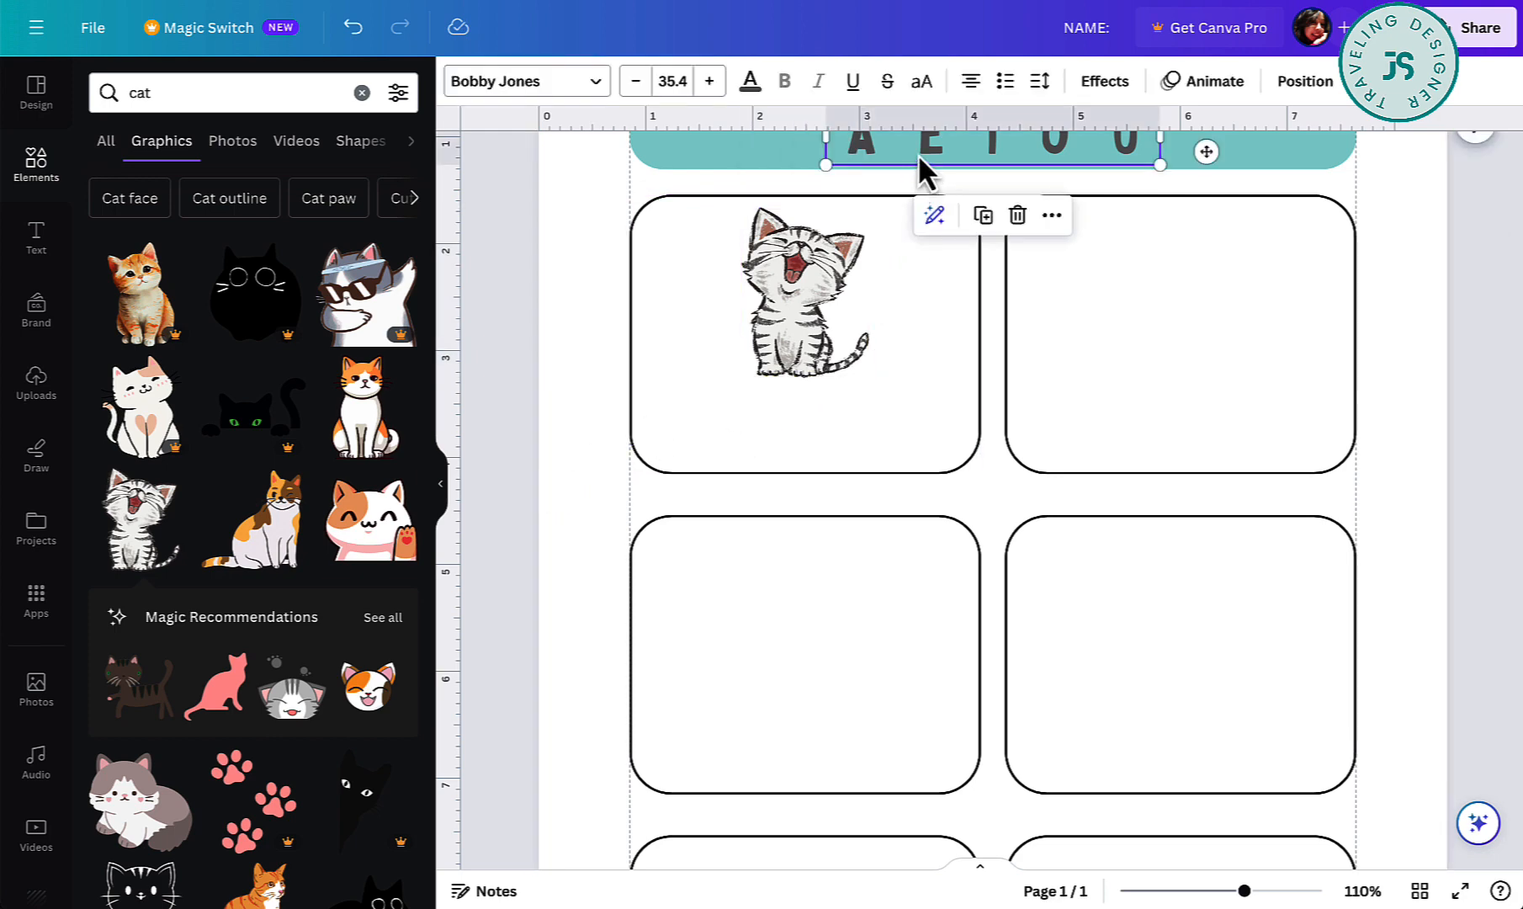
pyautogui.moveTo(917, 157); pyautogui.dragTo(742, 447)
pyautogui.doubleClick(742, 447)
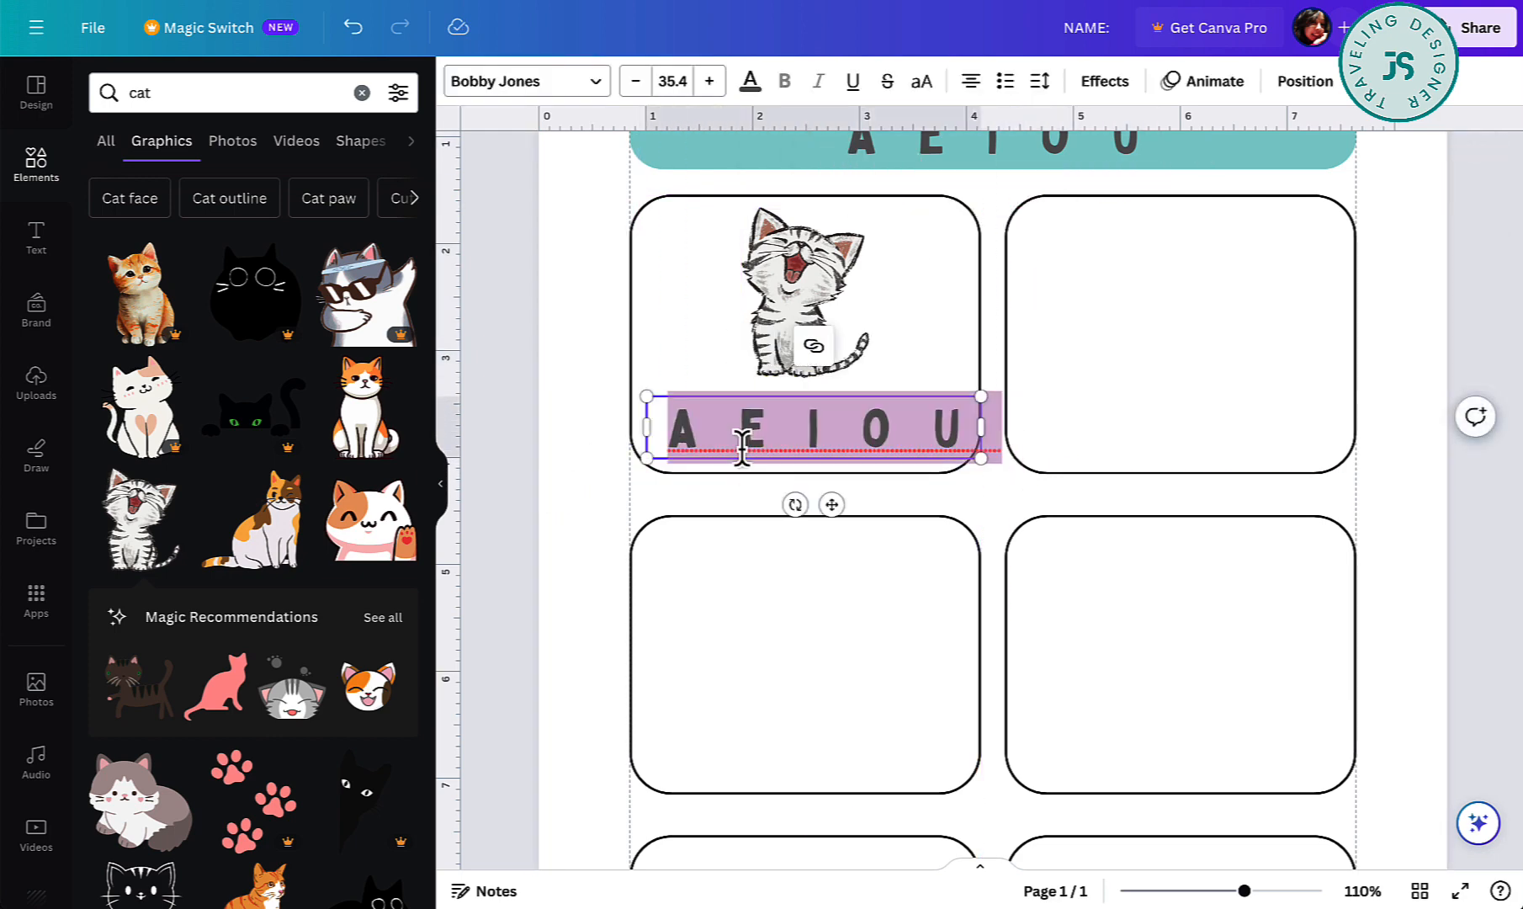
pyautogui.write('C')
pyautogui.click(944, 505)
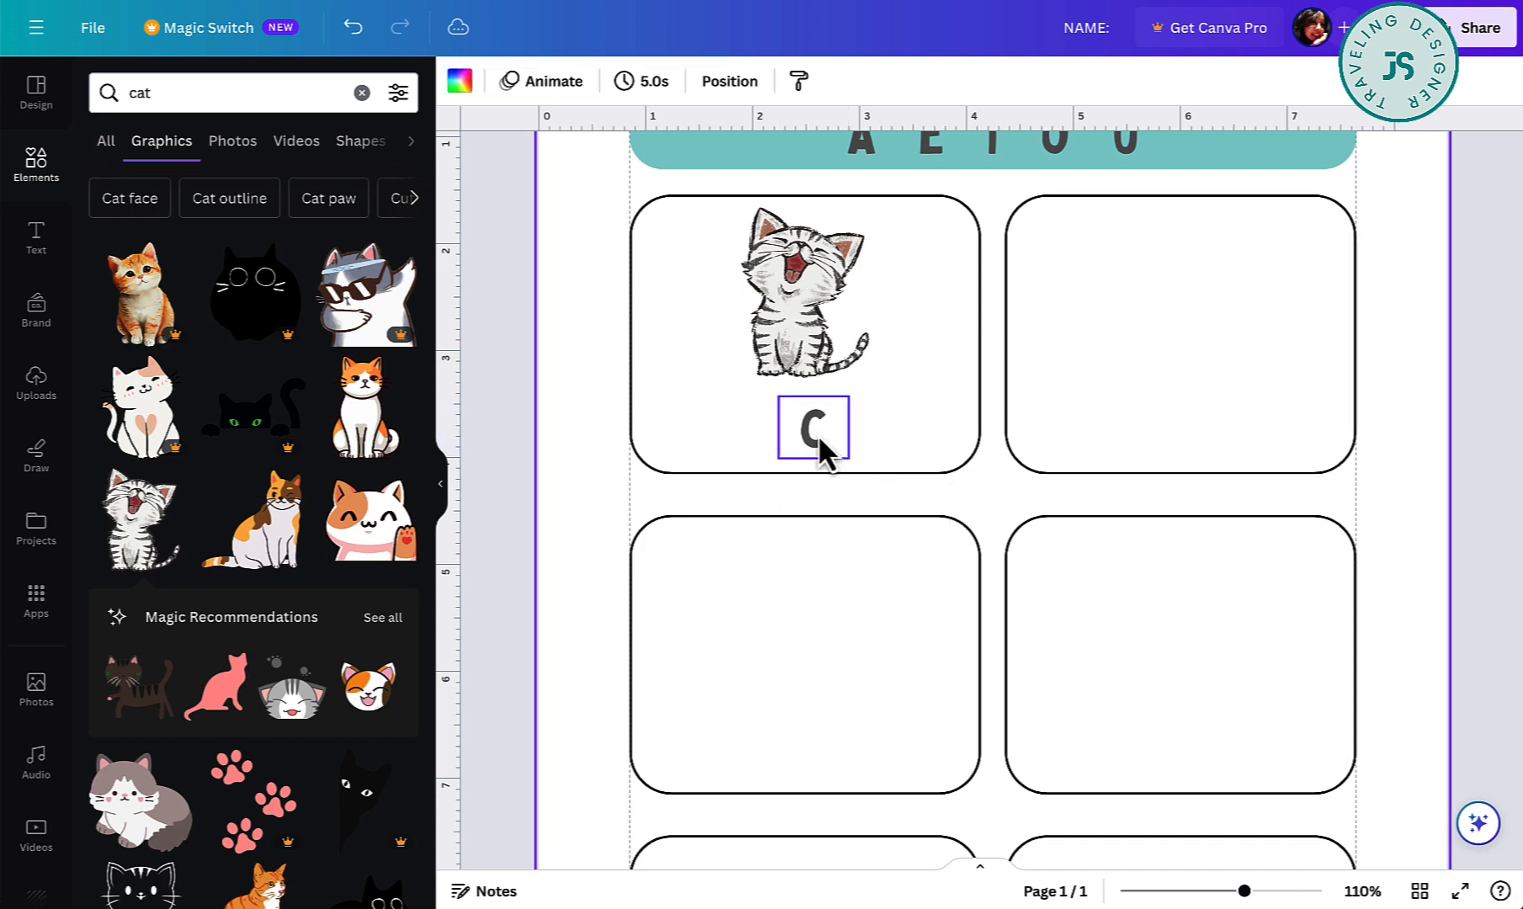
pyautogui.moveTo(821, 441); pyautogui.dragTo(713, 434)
pyautogui.click(709, 432)
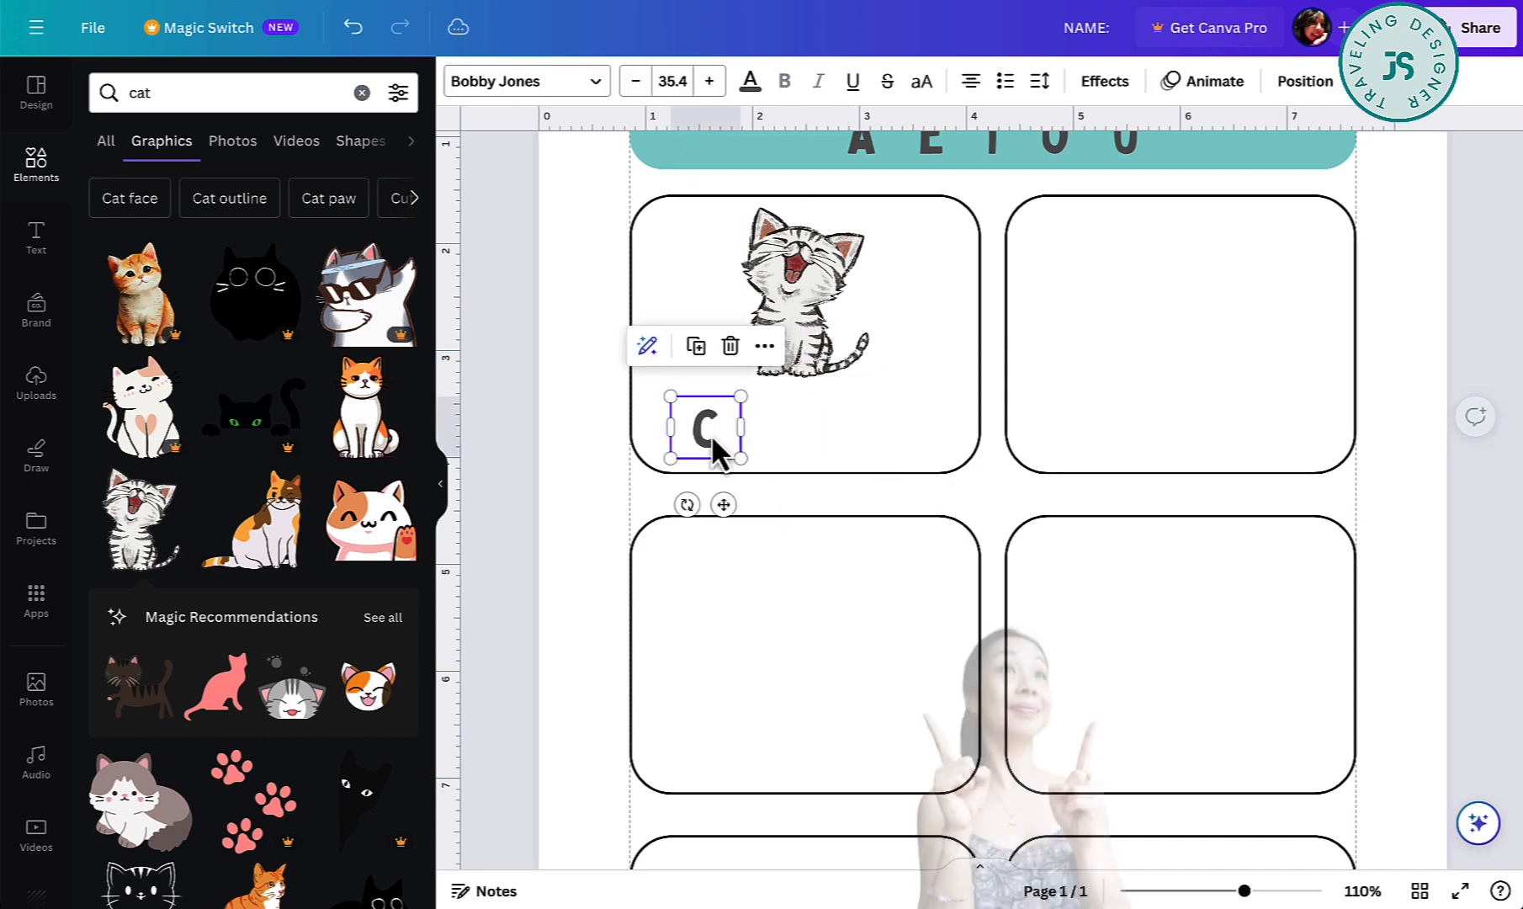
# Add a straight line from the shapes and shorten it to about 1.25 in.
pyautogui.click(40, 244)
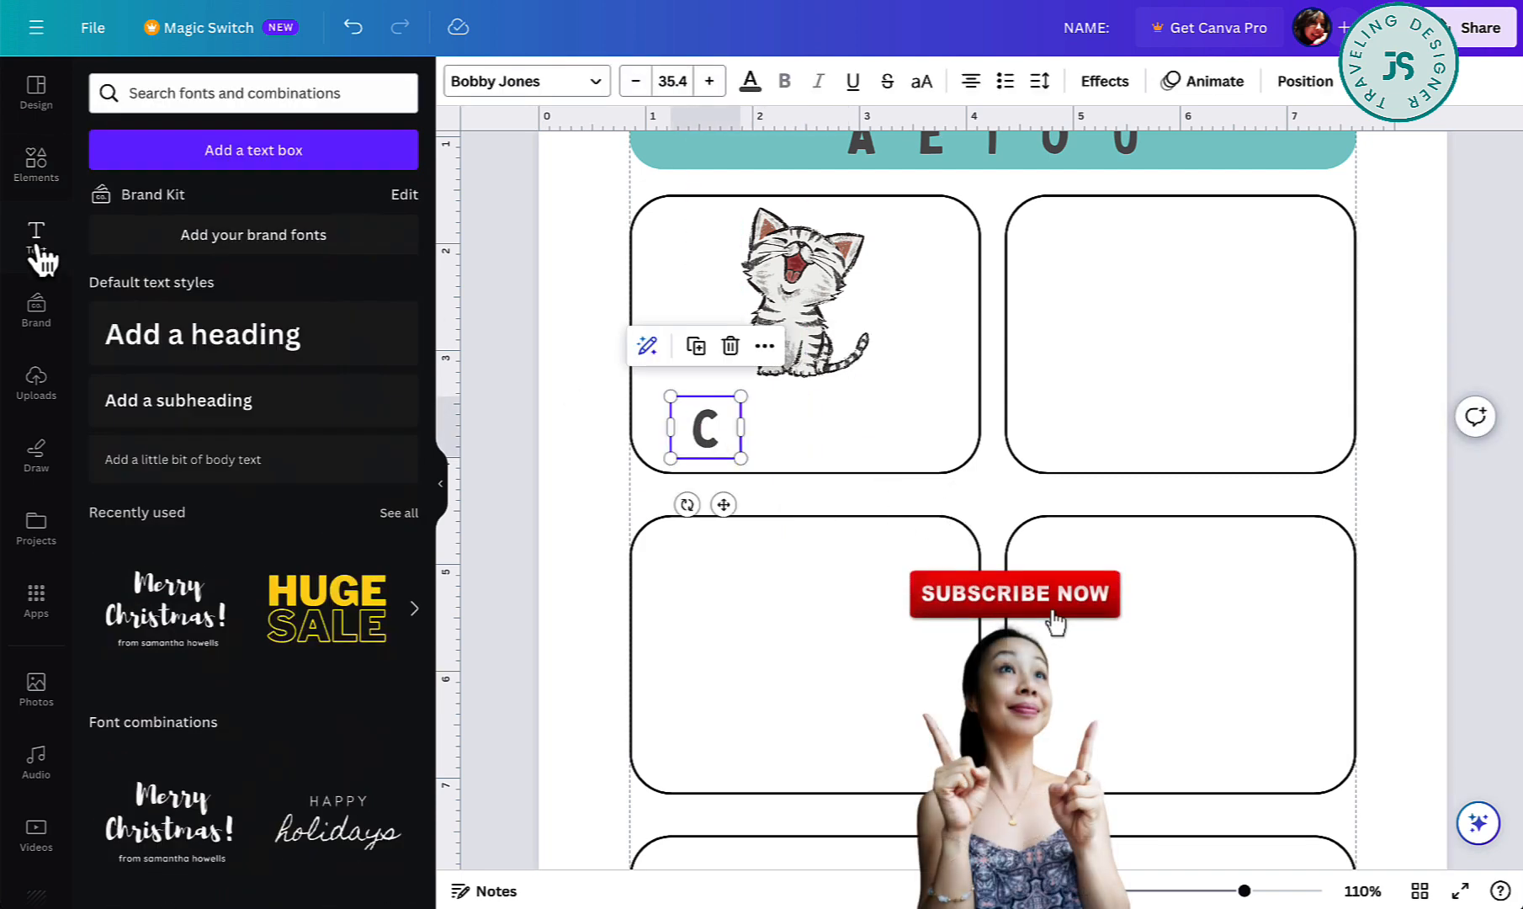
pyautogui.click(39, 166)
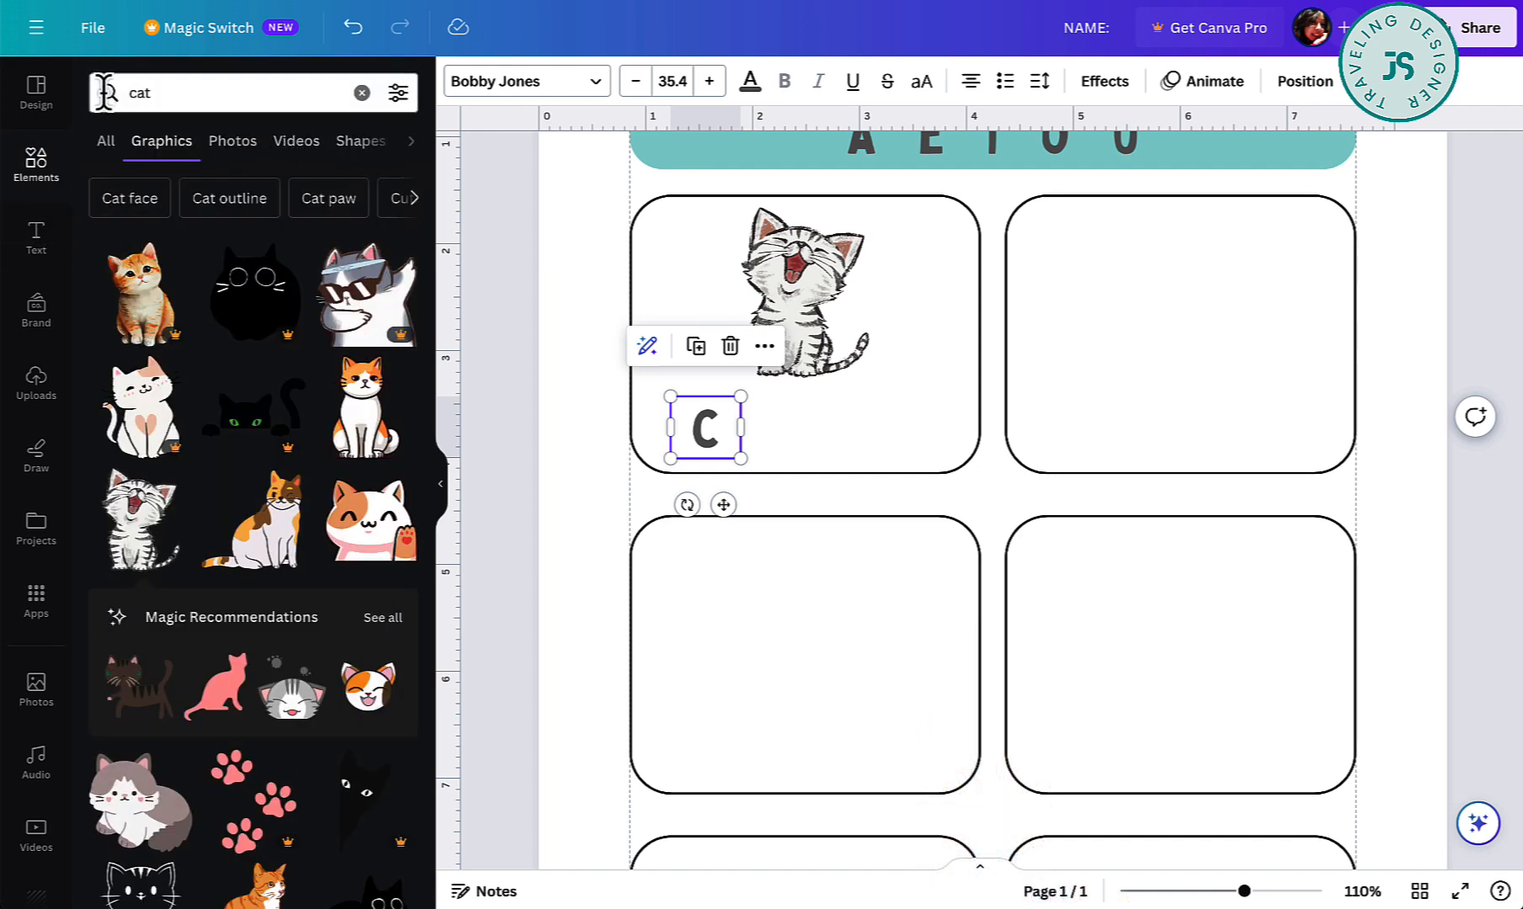
pyautogui.click(363, 92)
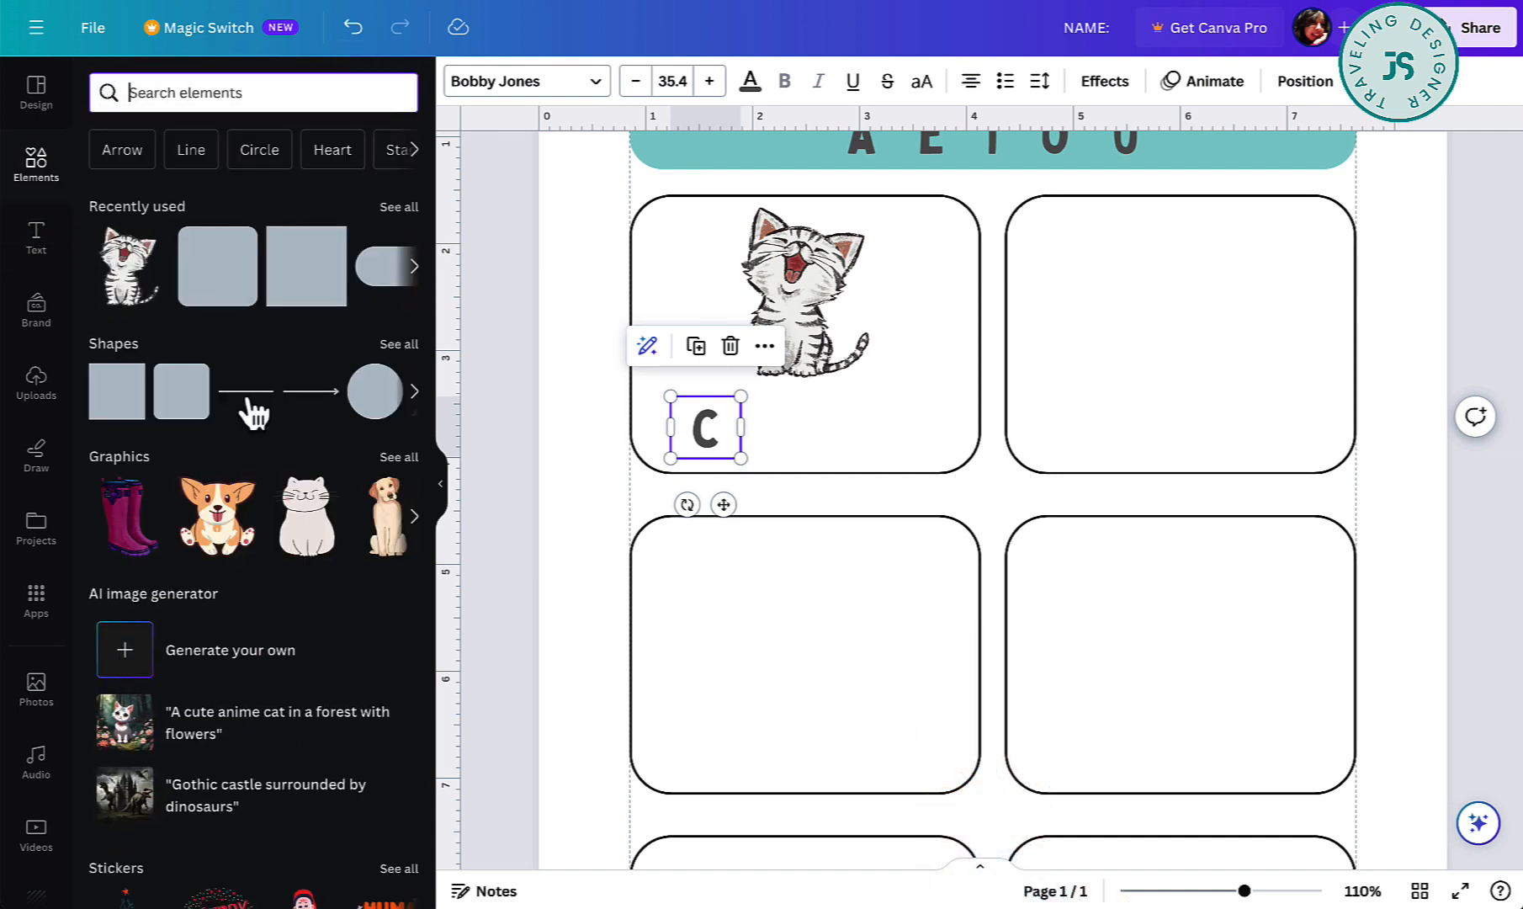
pyautogui.click(244, 393)
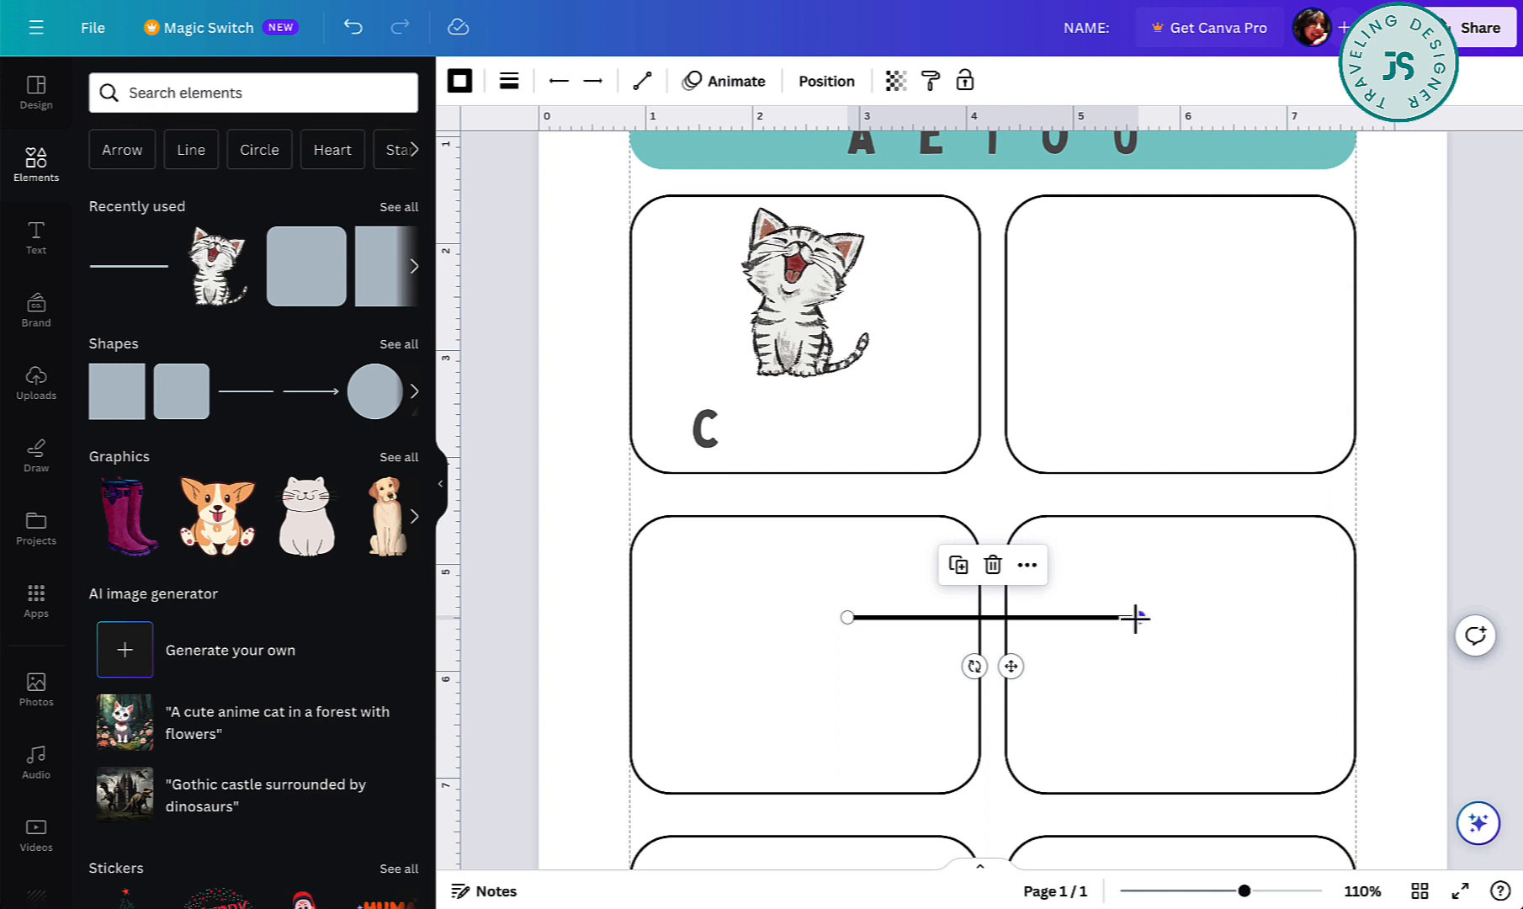
pyautogui.moveTo(1135, 618); pyautogui.dragTo(980, 617)
# Set the line weight to 2 and place the line as a blank just after the letter C.
pyautogui.click(509, 81)
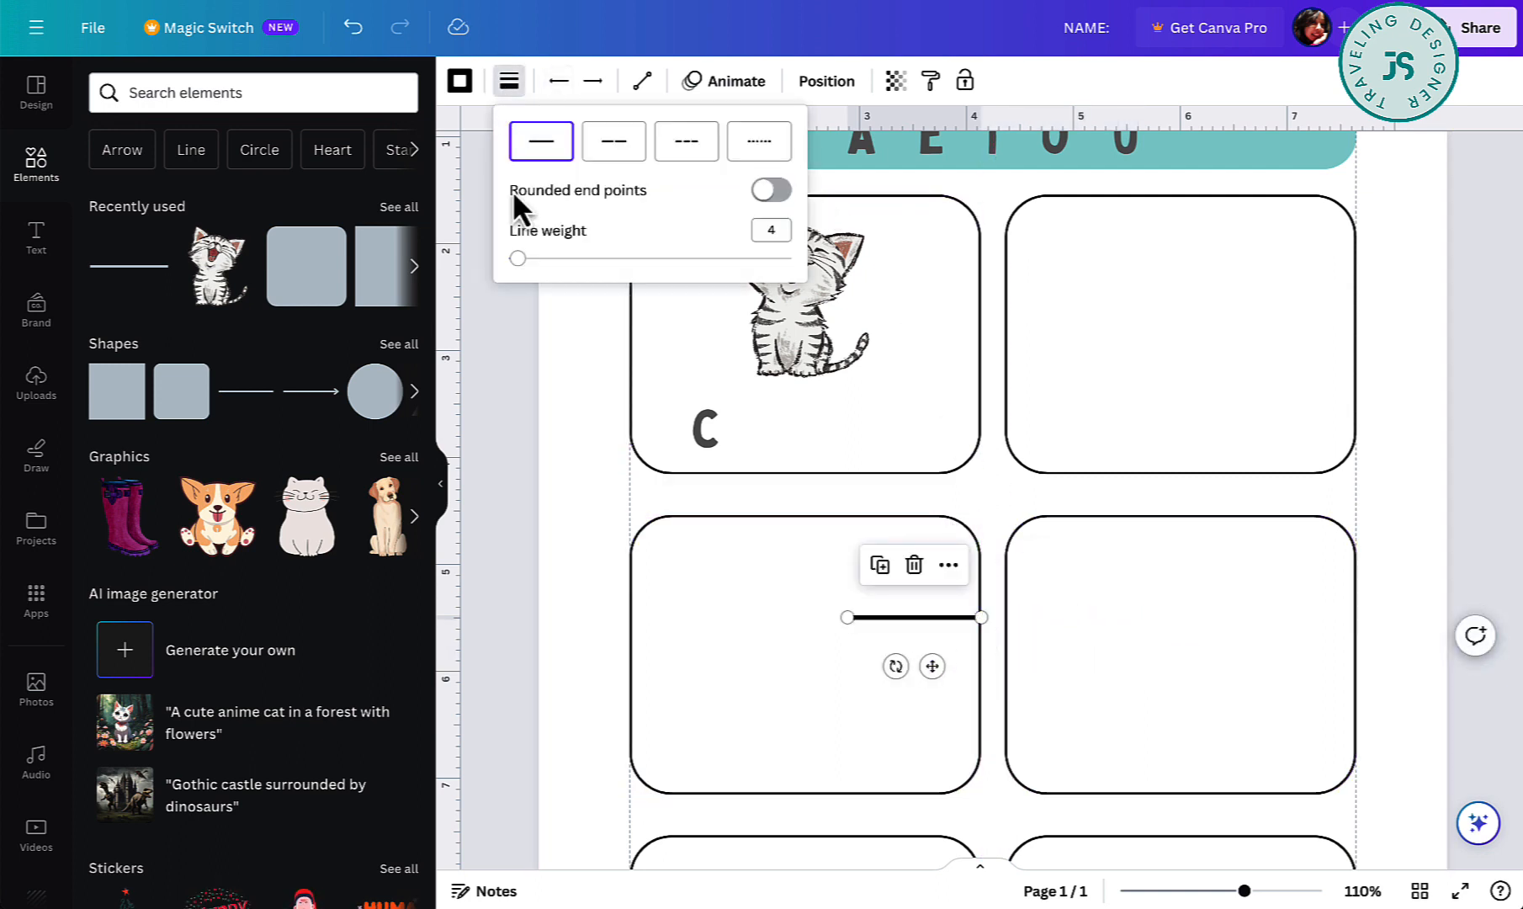
pyautogui.click(781, 229)
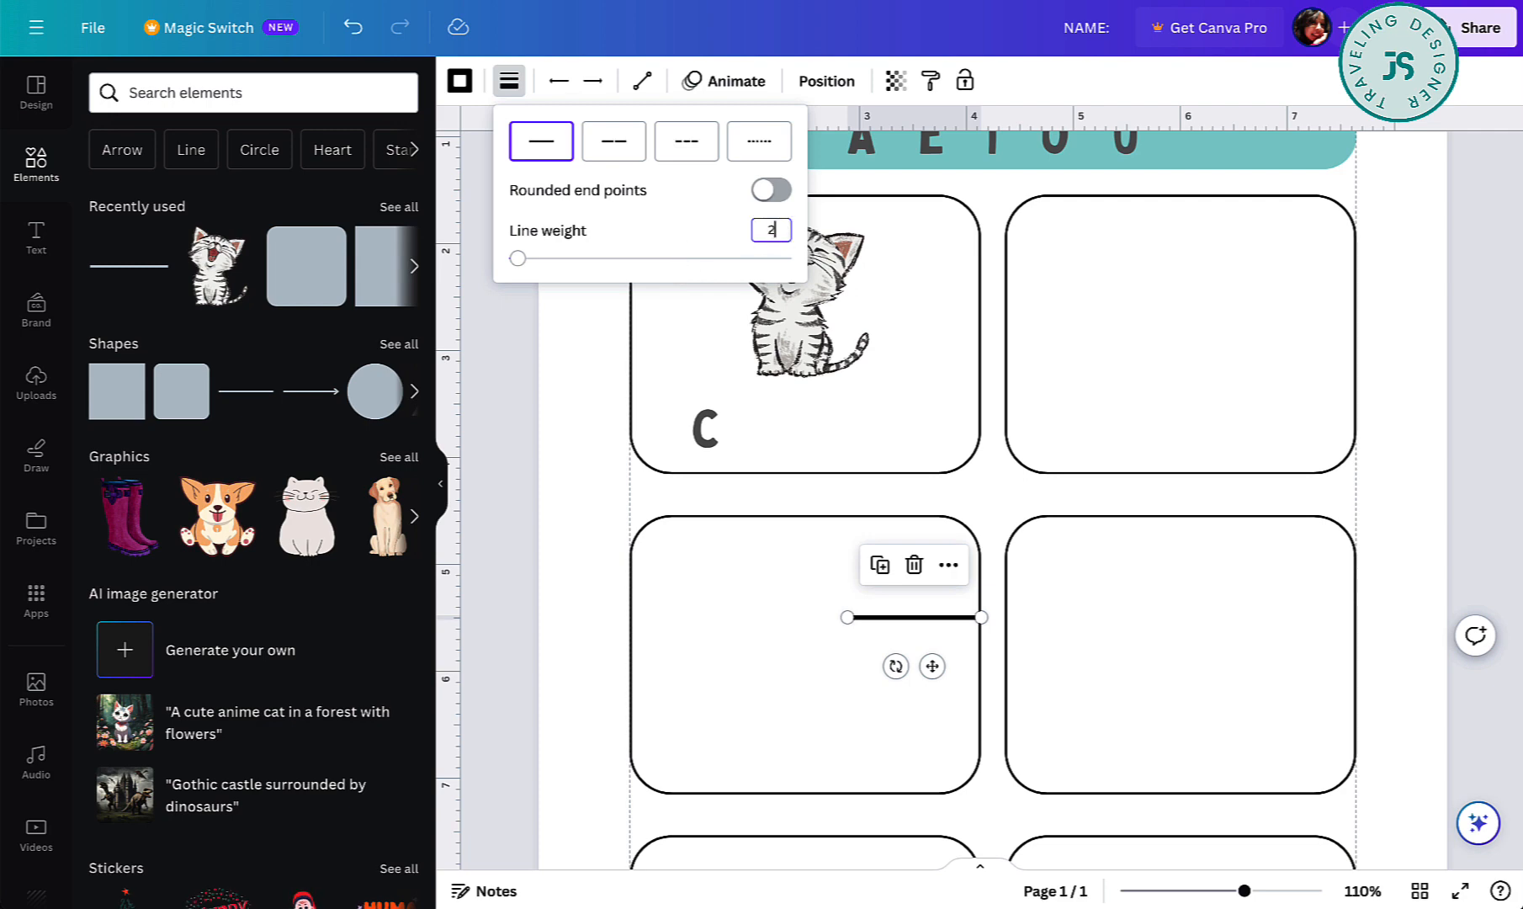
pyautogui.write('2')
pyautogui.press('Return')
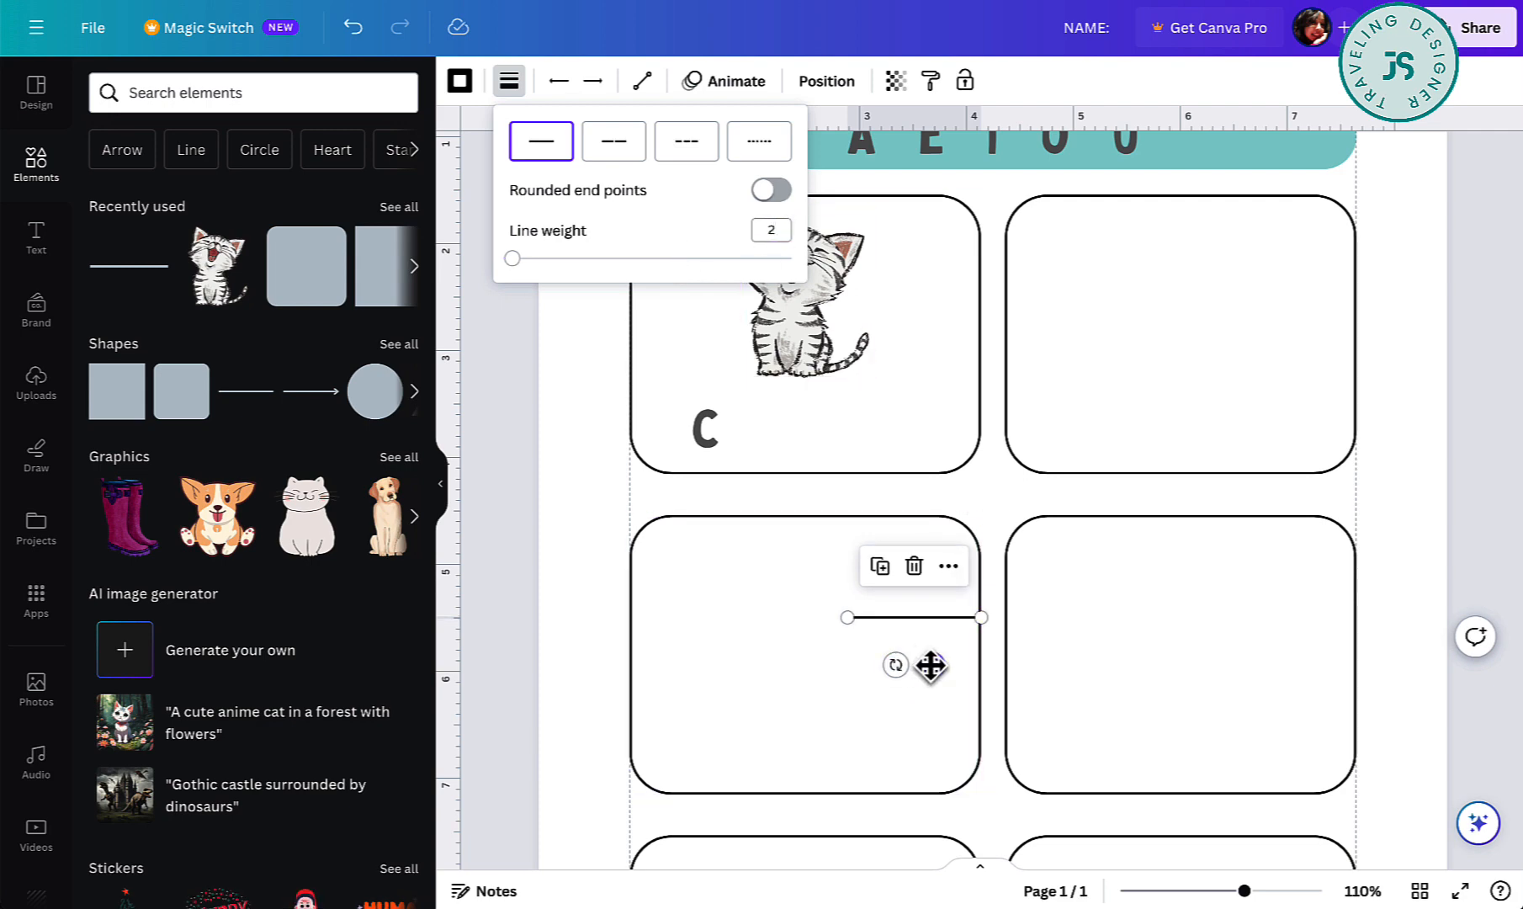
pyautogui.moveTo(929, 665); pyautogui.dragTo(820, 490)
# Duplicate the letter C to the other end of the blank line and change the copy to "T".
pyautogui.moveTo(712, 437); pyautogui.dragTo(905, 436)
pyautogui.doubleClick(905, 436)
pyautogui.write('T')
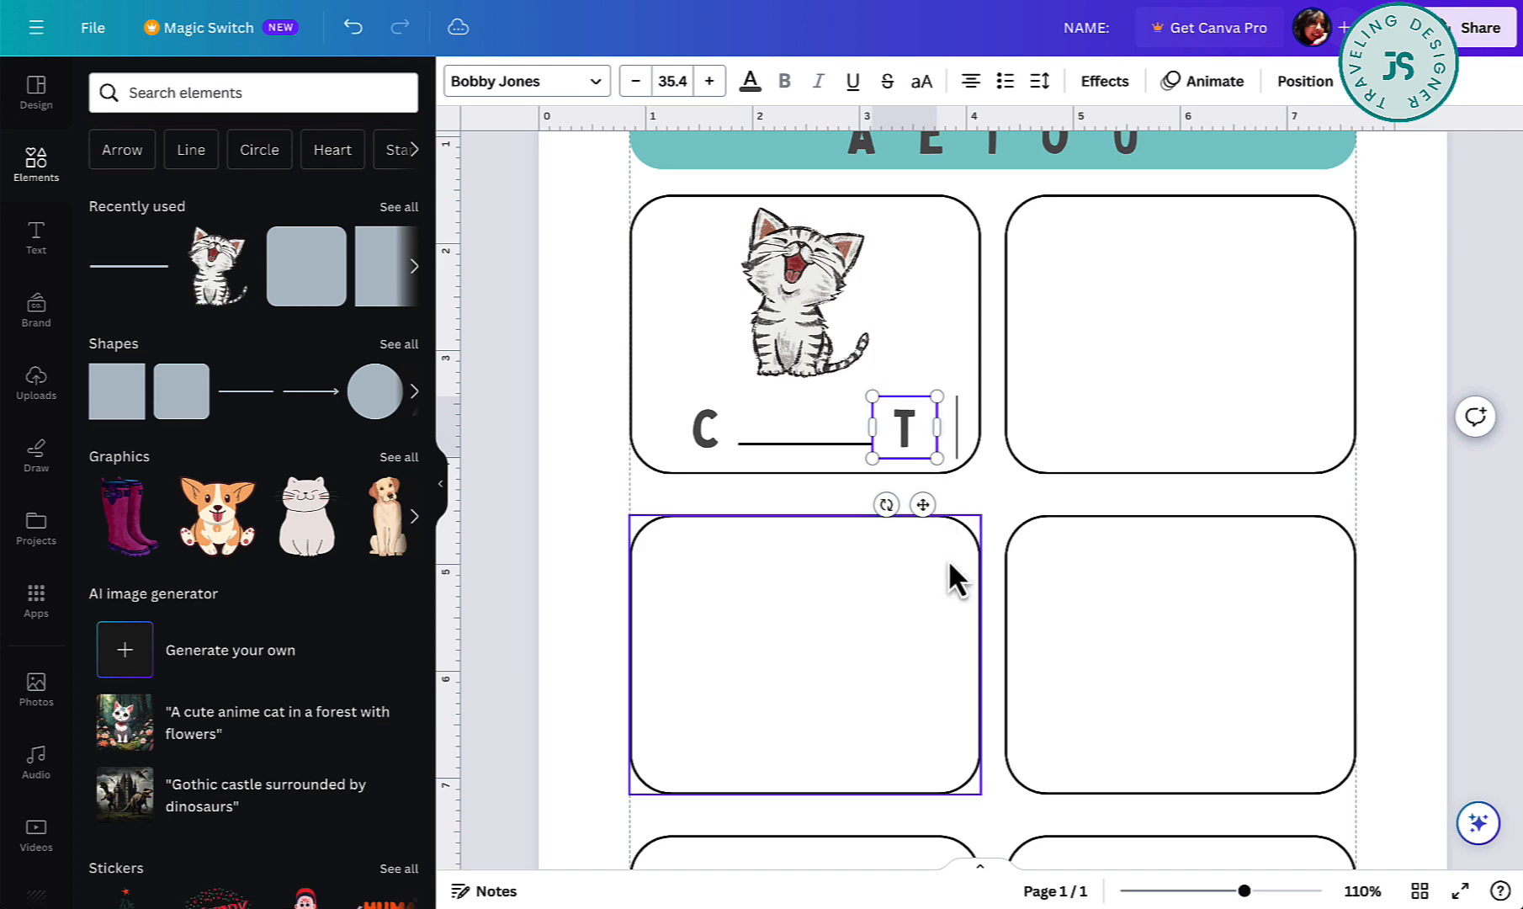
pyautogui.click(928, 571)
pyautogui.click(544, 554)
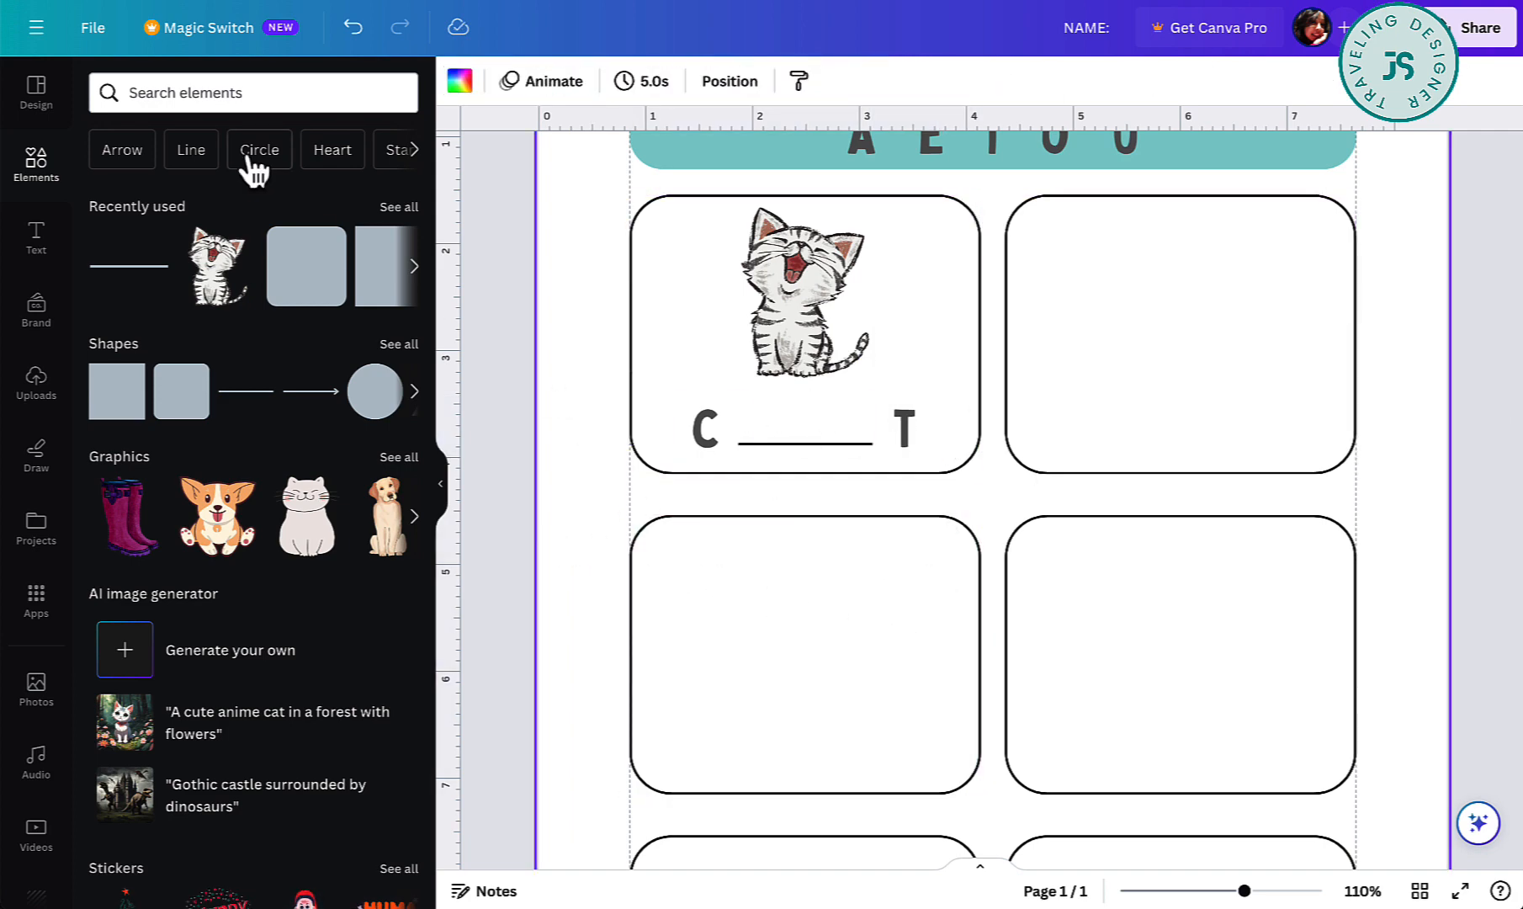
pyautogui.click(66, 246)
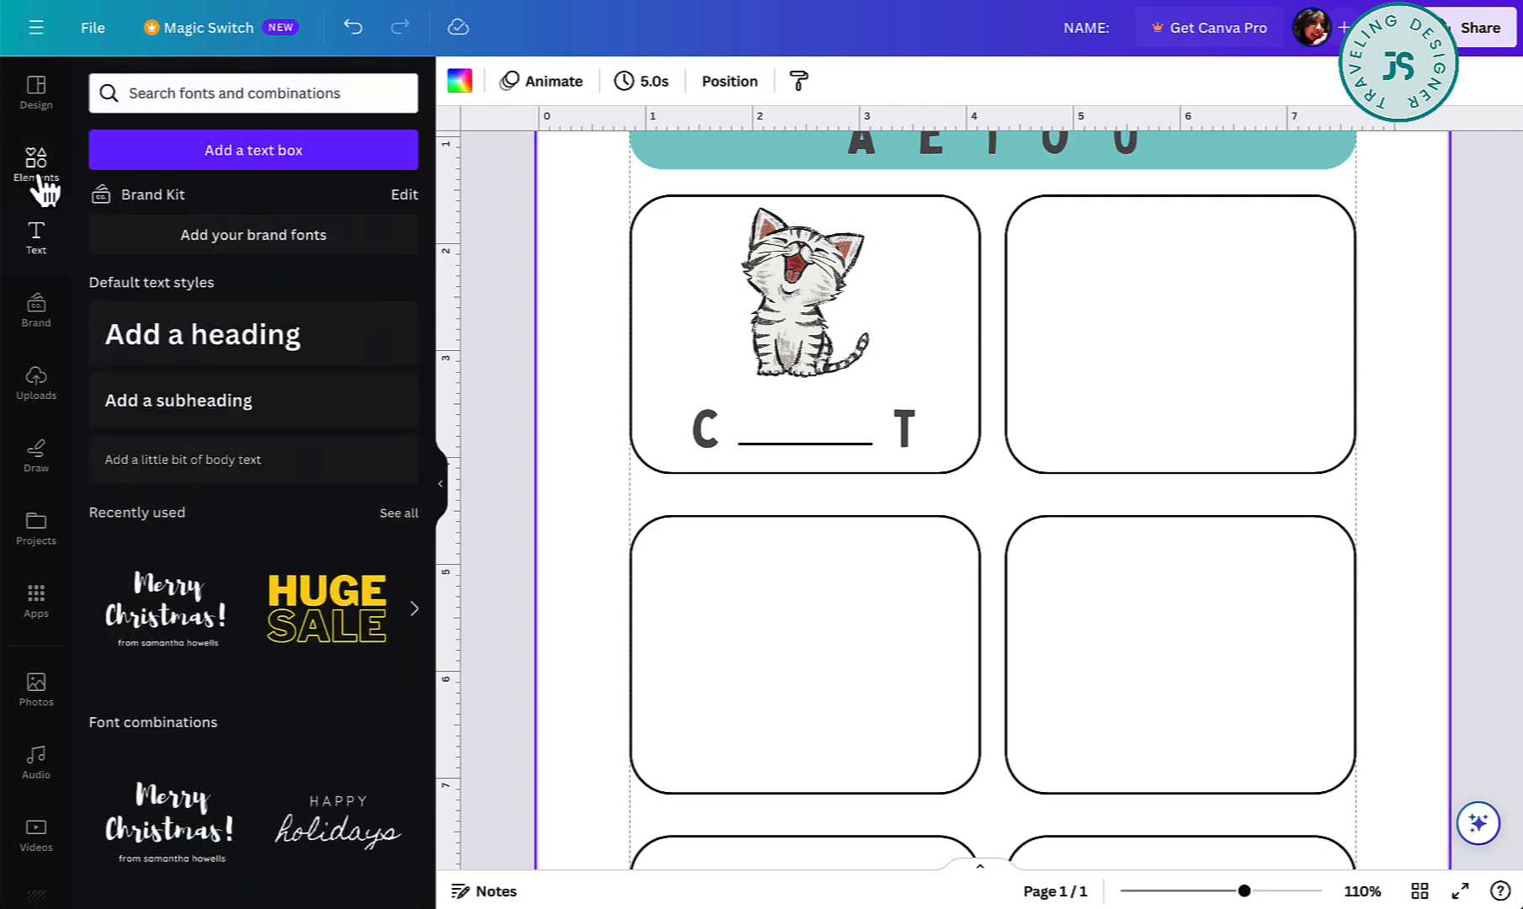
# Search the graphics for "dog" and add the sitting orange-and-white puppy.
pyautogui.click(34, 160)
pyautogui.click(187, 92)
pyautogui.write('dog')
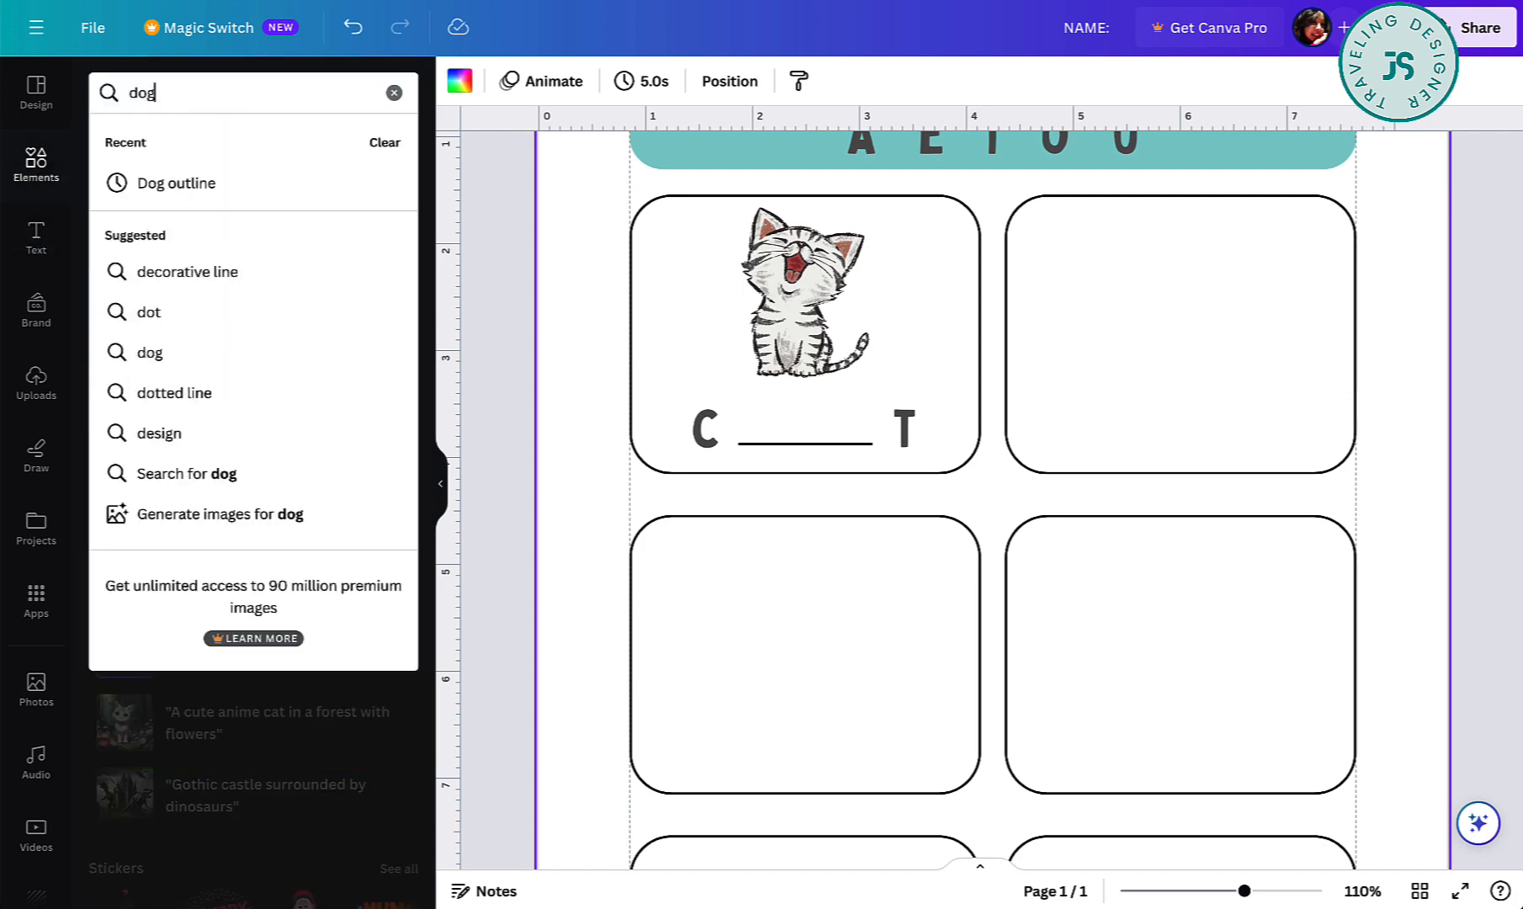
pyautogui.press('Return')
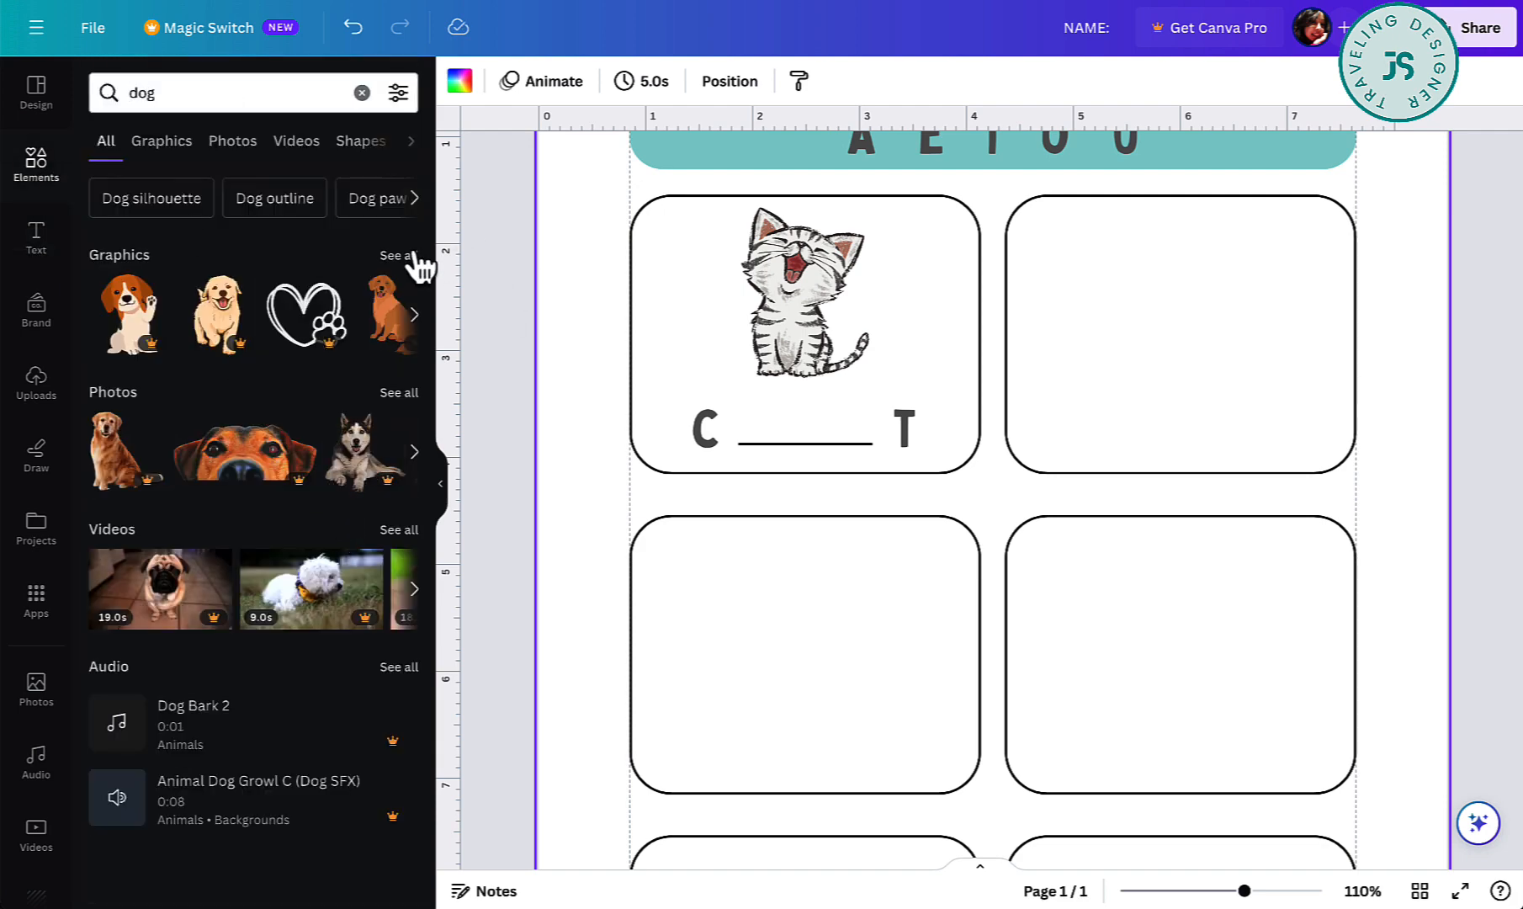
pyautogui.click(414, 257)
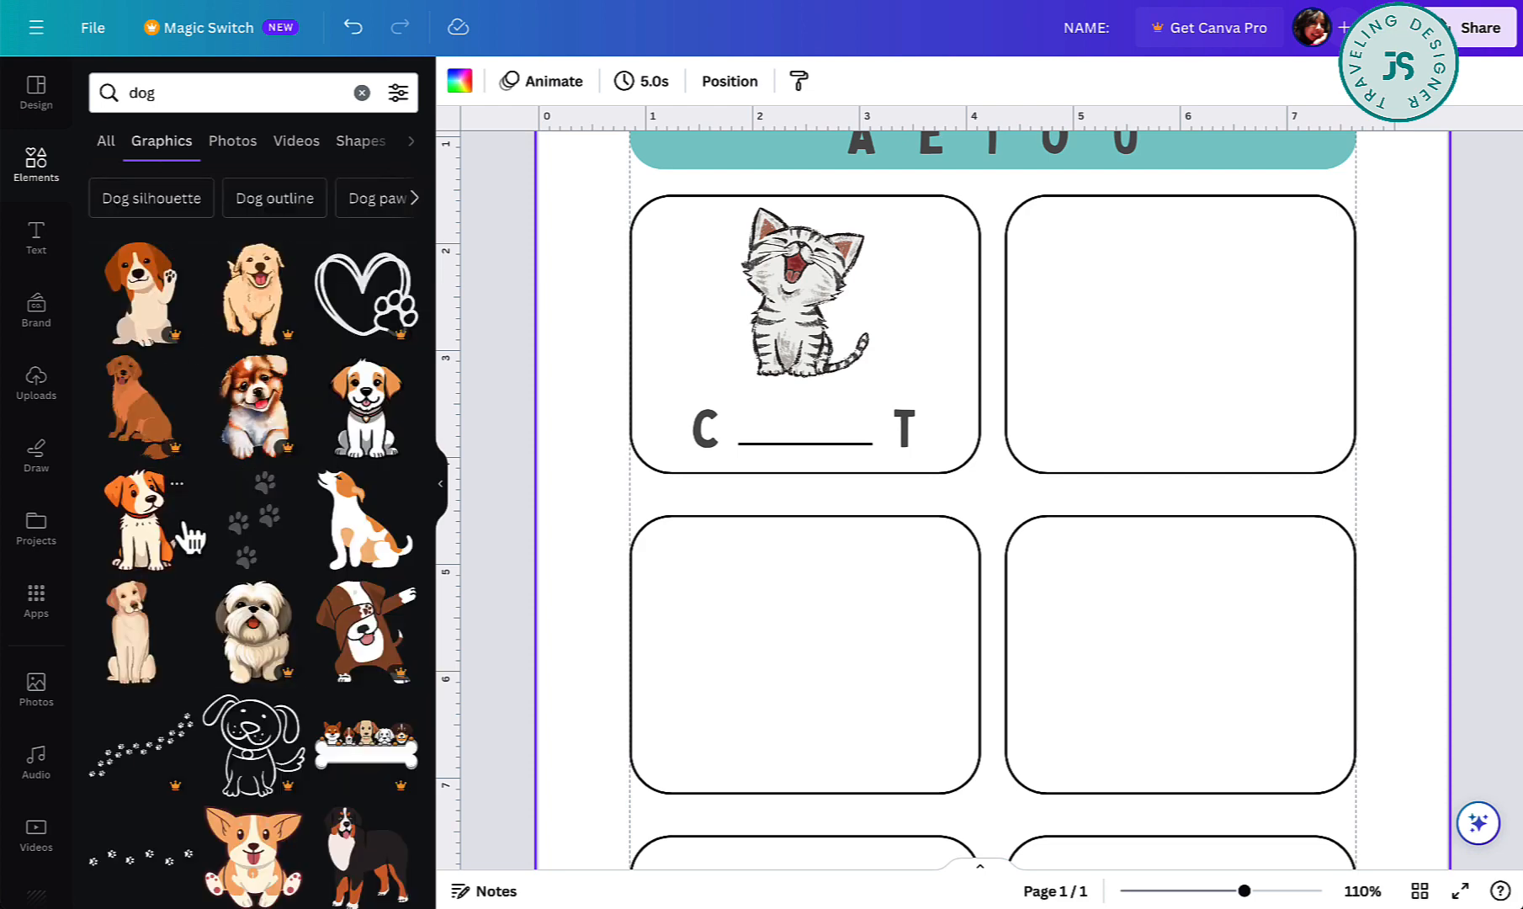
pyautogui.click(192, 538)
# Shrink the puppy and center it in the upper part of the box below the kitten.
pyautogui.moveTo(1166, 381); pyautogui.dragTo(907, 670)
pyautogui.moveTo(875, 741); pyautogui.dragTo(710, 599)
pyautogui.moveTo(773, 711); pyautogui.dragTo(805, 757)
pyautogui.moveTo(737, 692); pyautogui.dragTo(844, 683)
pyautogui.moveTo(792, 631); pyautogui.dragTo(810, 631)
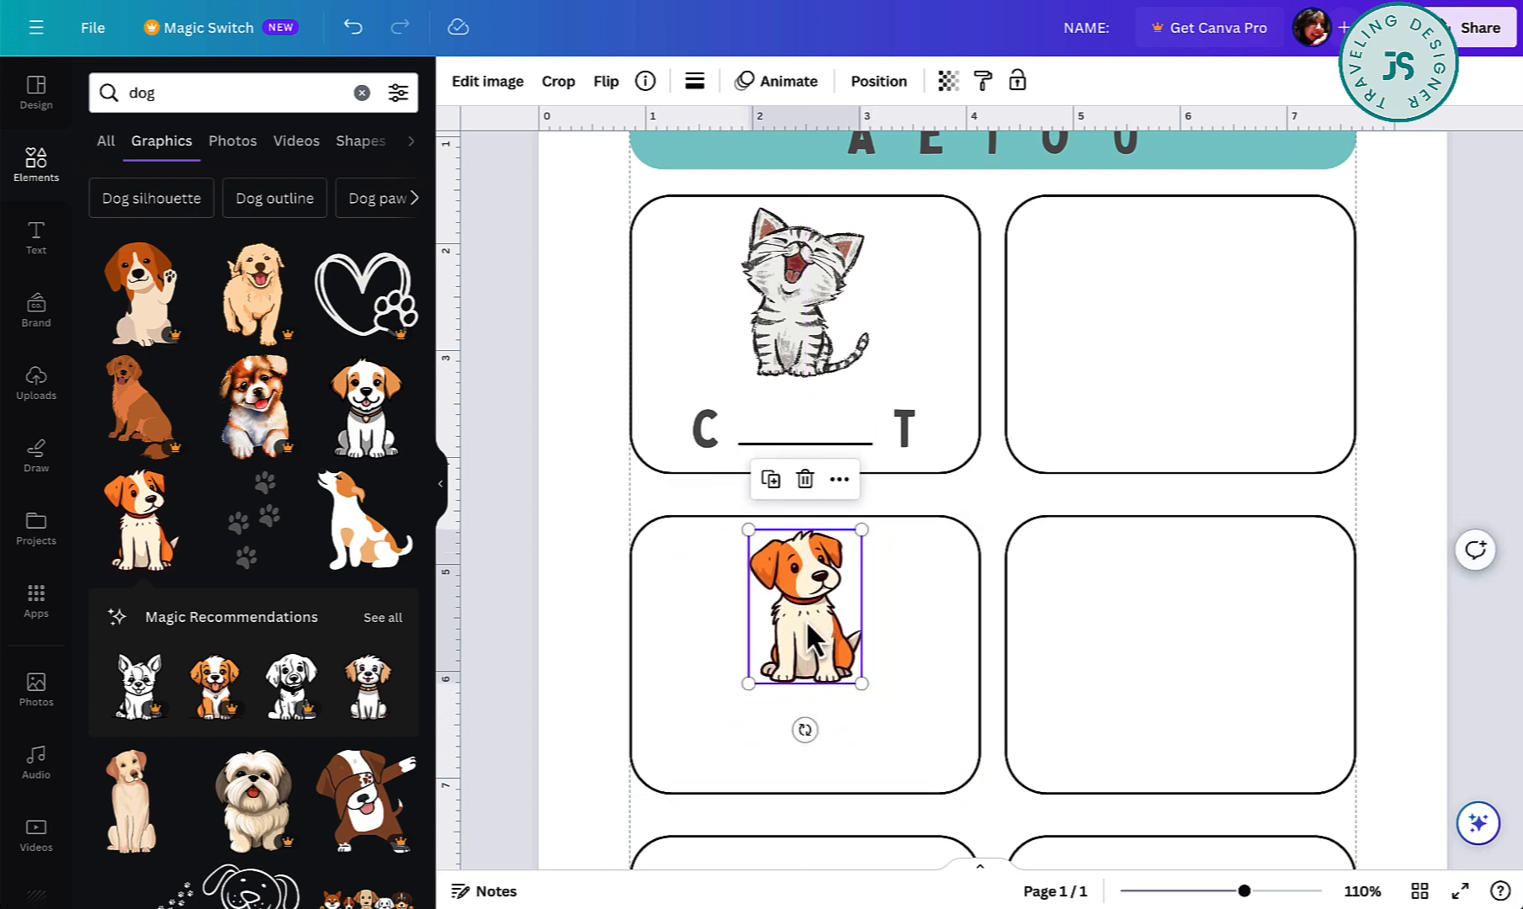
# Copy the C, blank line and T into the bottom of the puppy's box and enlarge the puppy slightly.
pyautogui.click(712, 436)
pyautogui.keyDown('shift'); pyautogui.click(787, 442); pyautogui.keyUp('shift')
pyautogui.keyDown('shift'); pyautogui.click(912, 441); pyautogui.keyUp('shift')
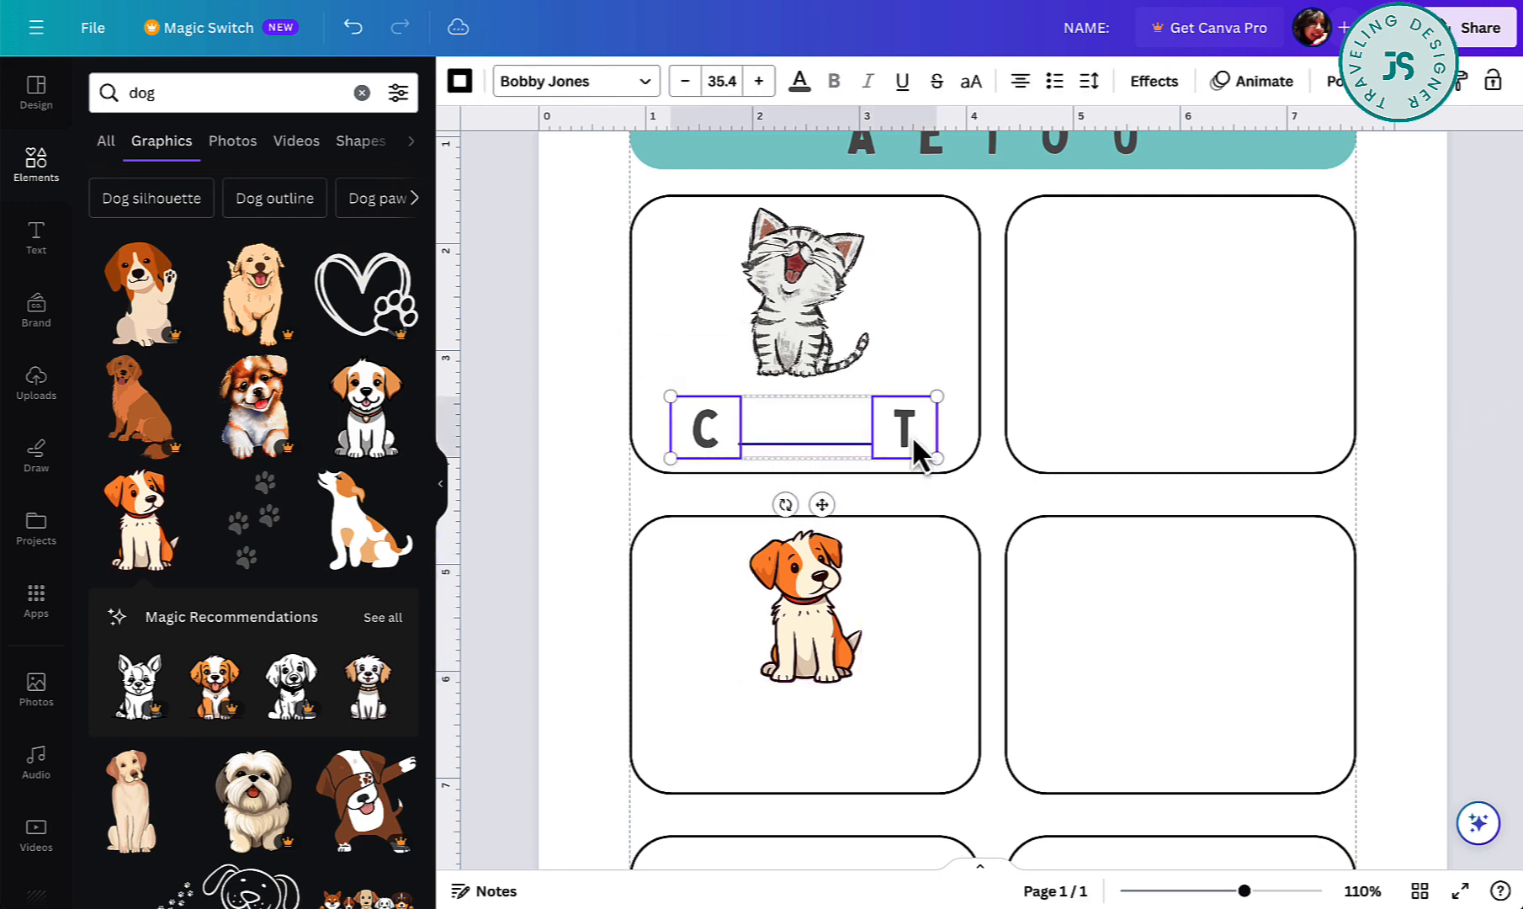
pyautogui.moveTo(911, 436); pyautogui.dragTo(909, 760)
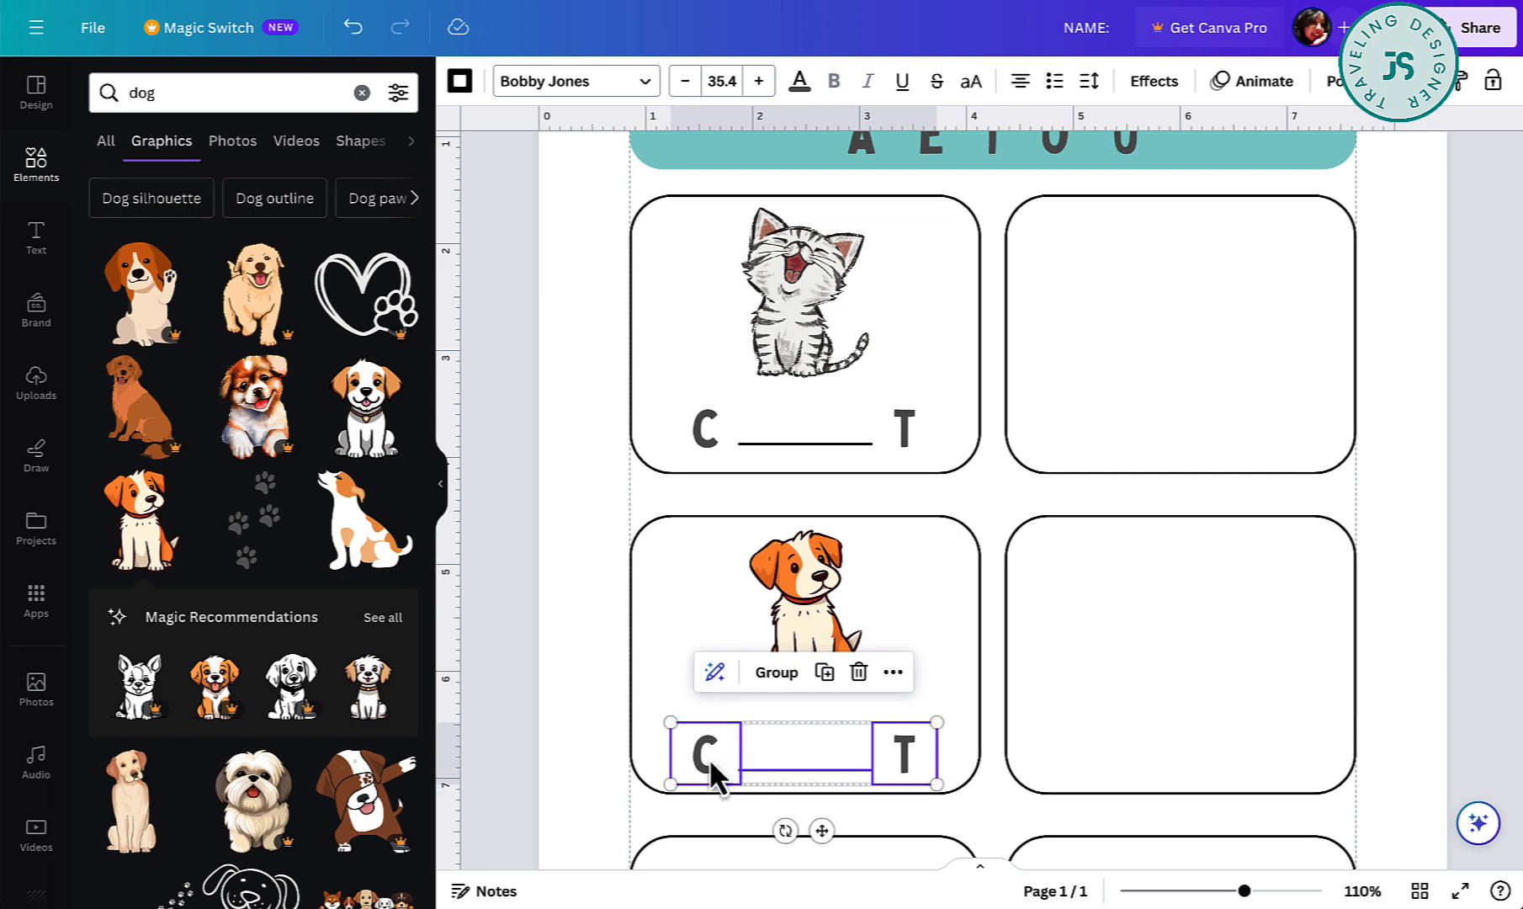
pyautogui.click(828, 672)
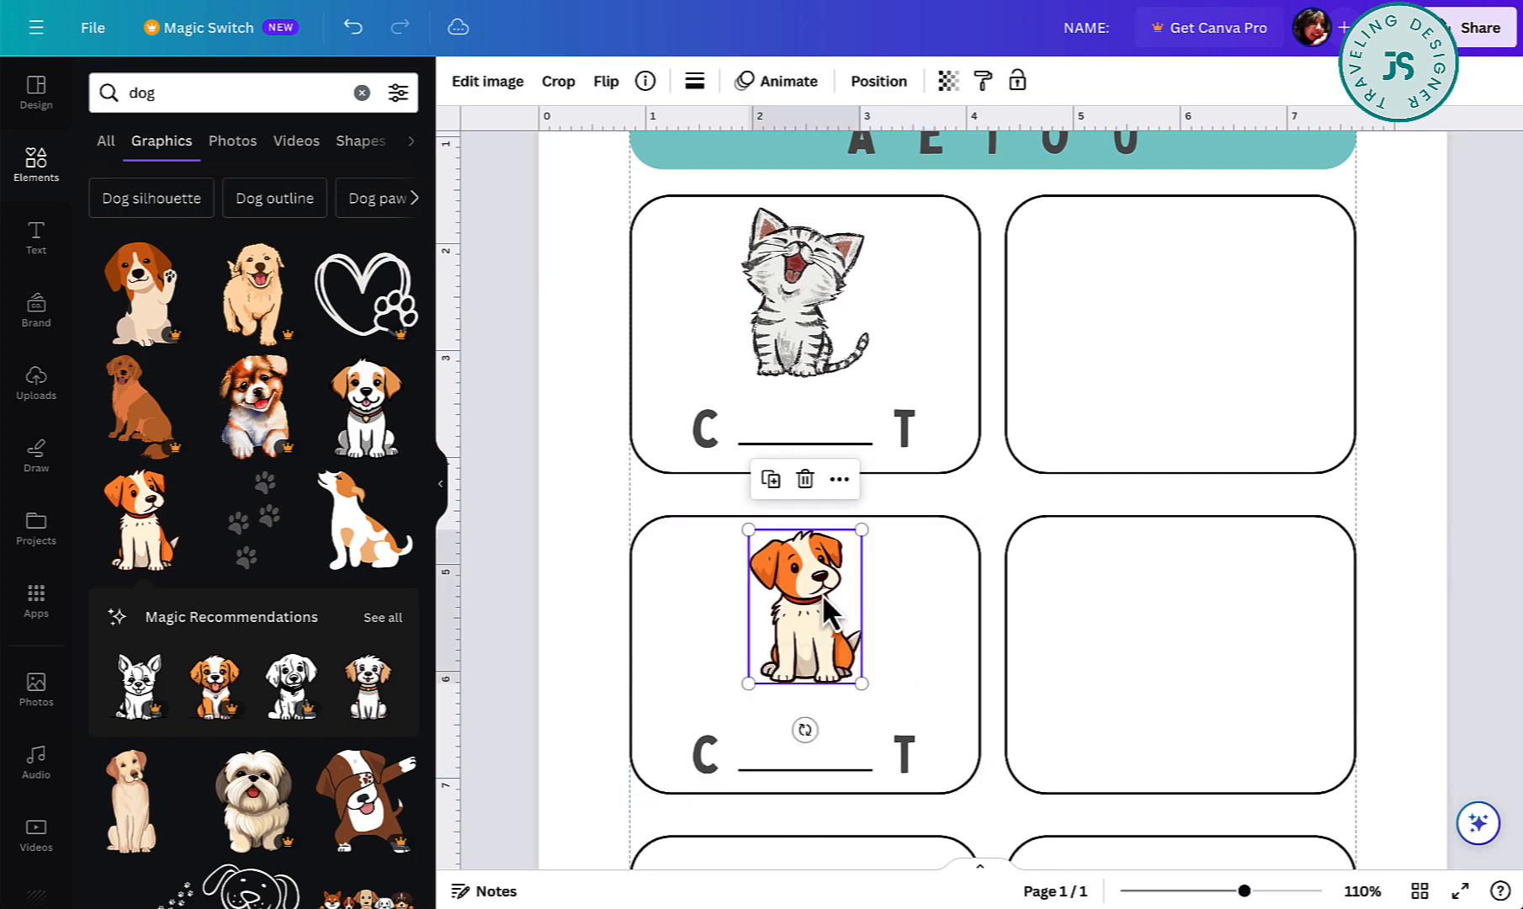
pyautogui.moveTo(822, 594)
pyautogui.mouseDown()
pyautogui.moveTo(823, 610)
pyautogui.moveTo(823, 598)
pyautogui.mouseUp()
pyautogui.moveTo(862, 692); pyautogui.dragTo(840, 667)
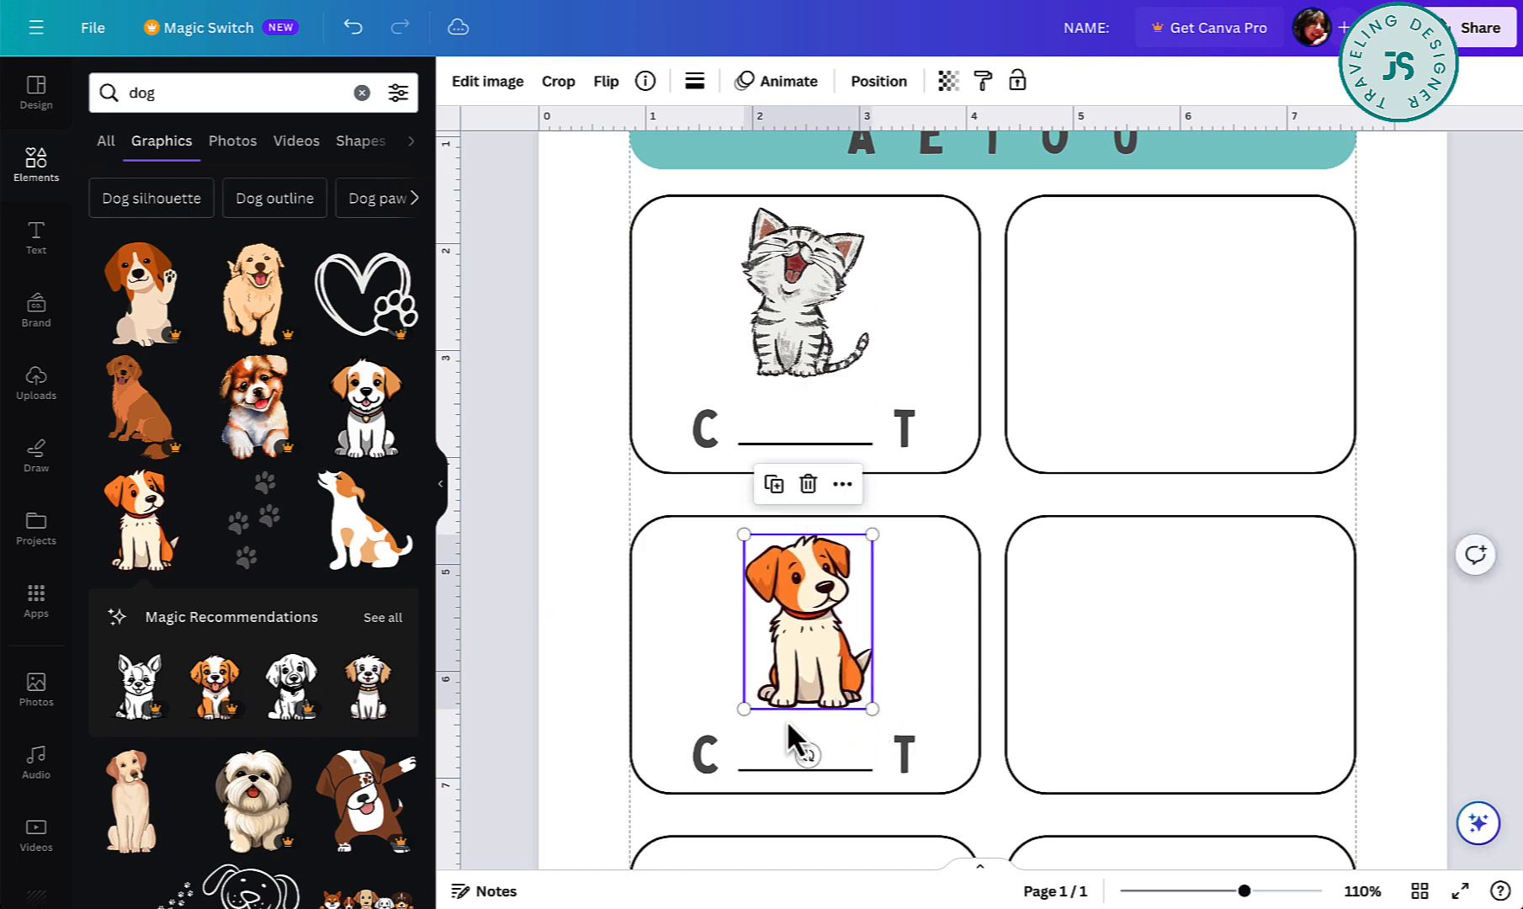
# Change the letters below the puppy to "D" and "G".
pyautogui.doubleClick(712, 762)
pyautogui.write('D')
pyautogui.click(893, 750)
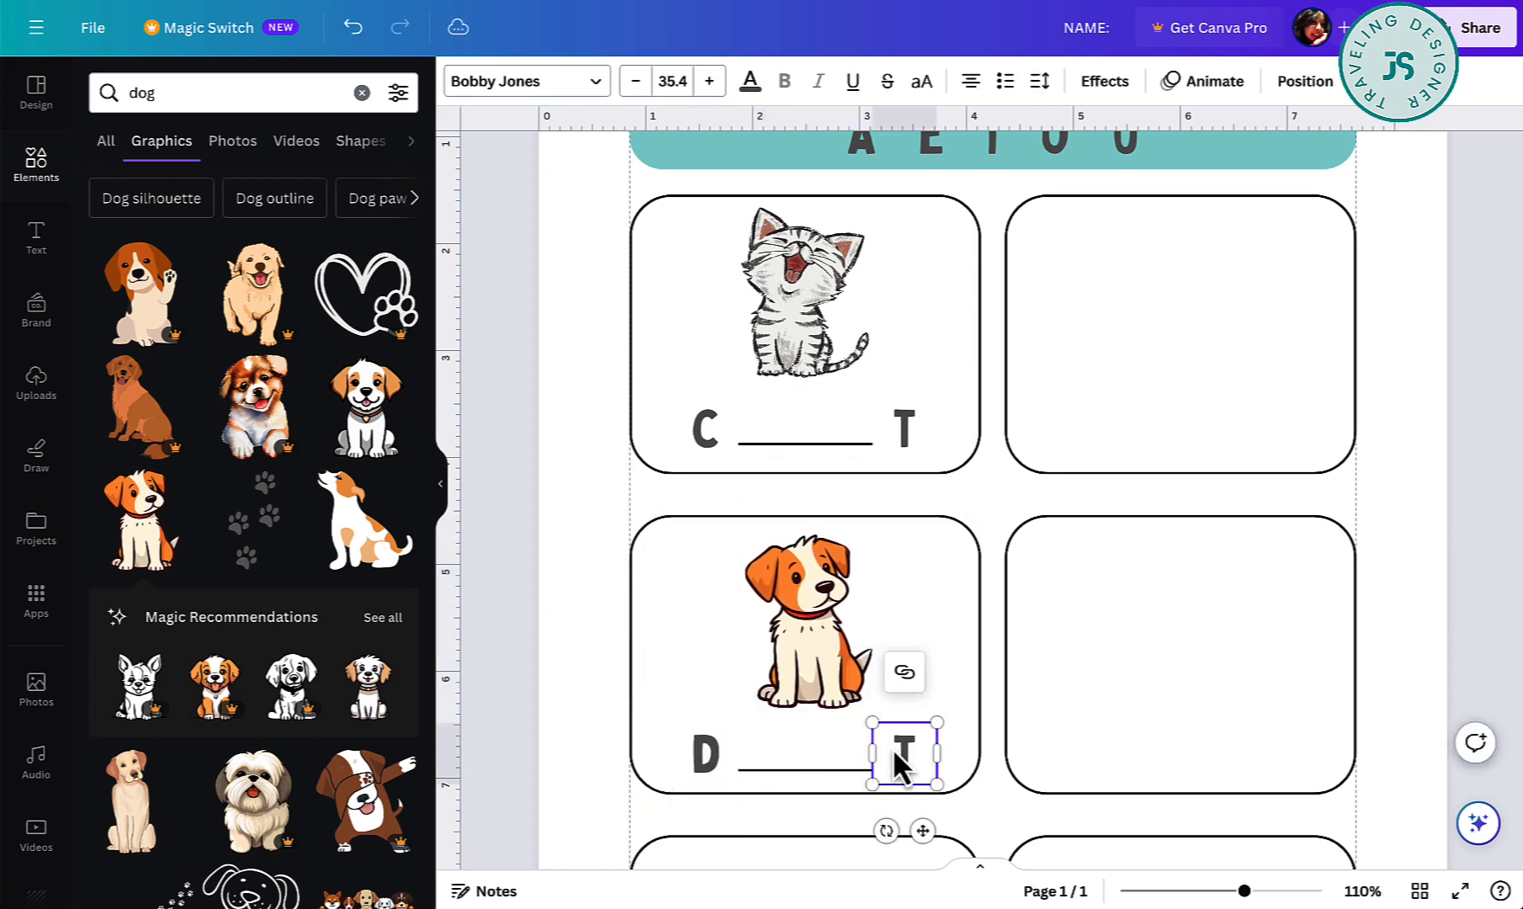
pyautogui.doubleClick(893, 747)
pyautogui.write('G')
pyautogui.press('Tab')
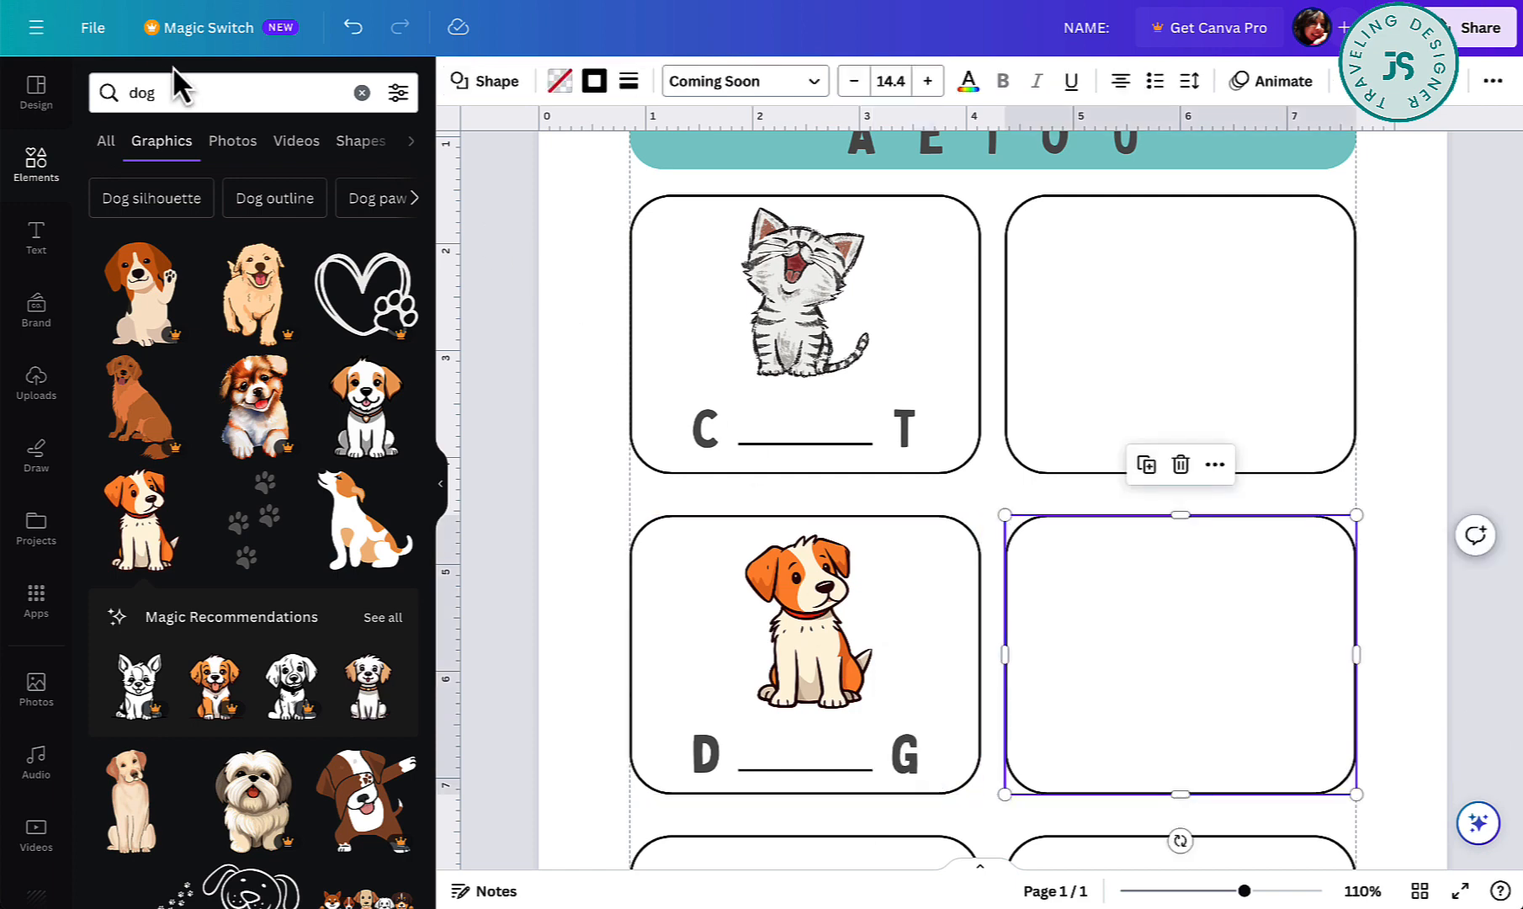
# Search the graphics for "sun", add the smiling sun, shrink it to about 1.3 in and place it in the box beside the kitten.
pyautogui.doubleClick(141, 93)
pyautogui.write('sun')
pyautogui.press('Return')
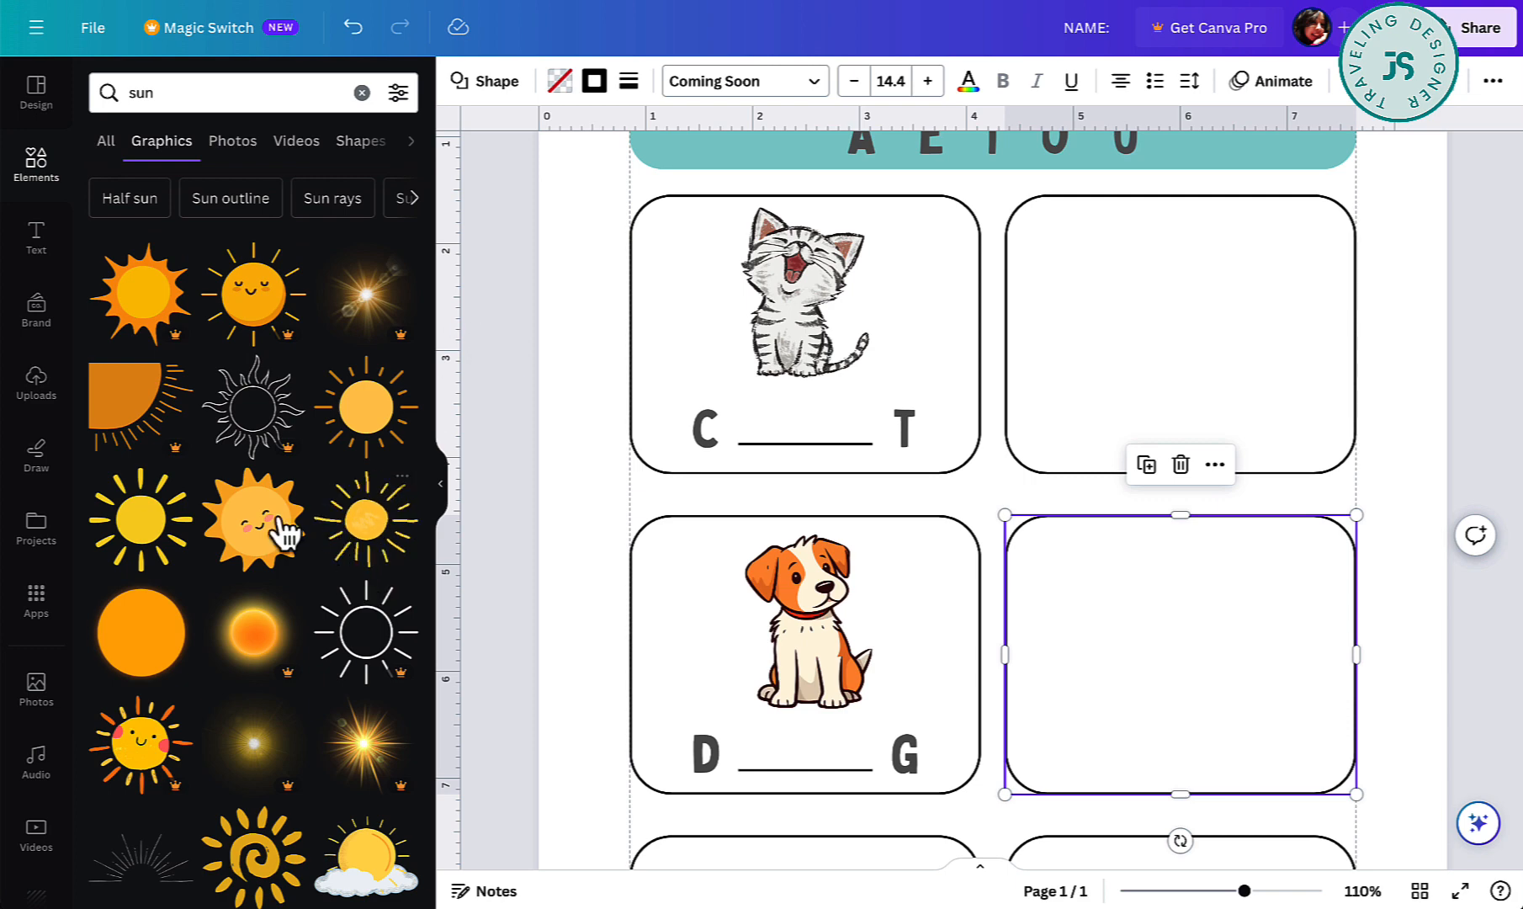
pyautogui.click(260, 551)
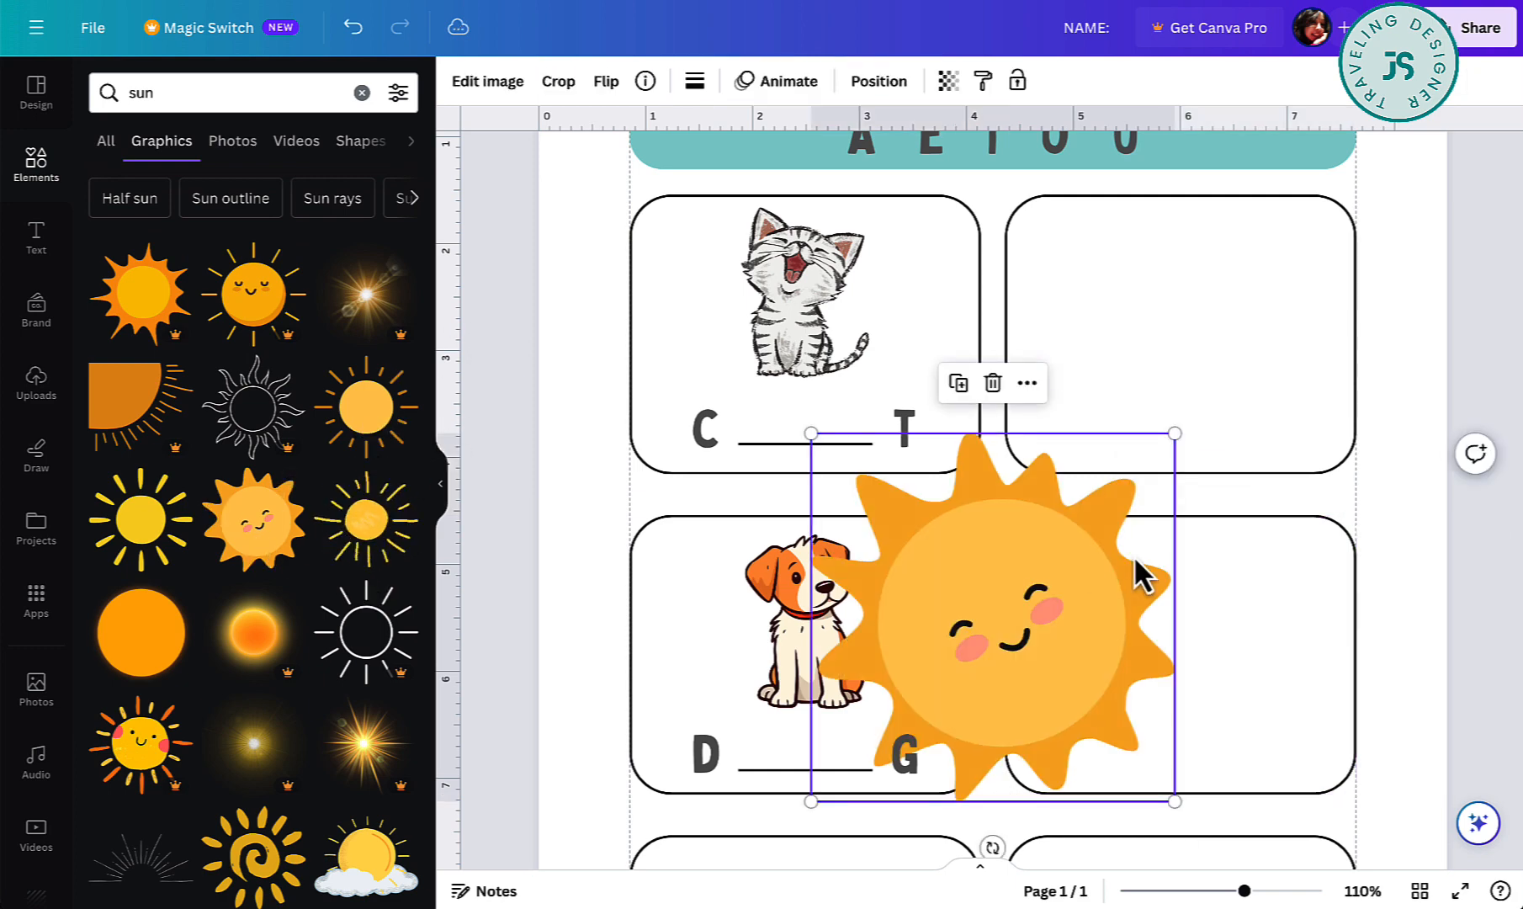
pyautogui.moveTo(1172, 436); pyautogui.dragTo(942, 657)
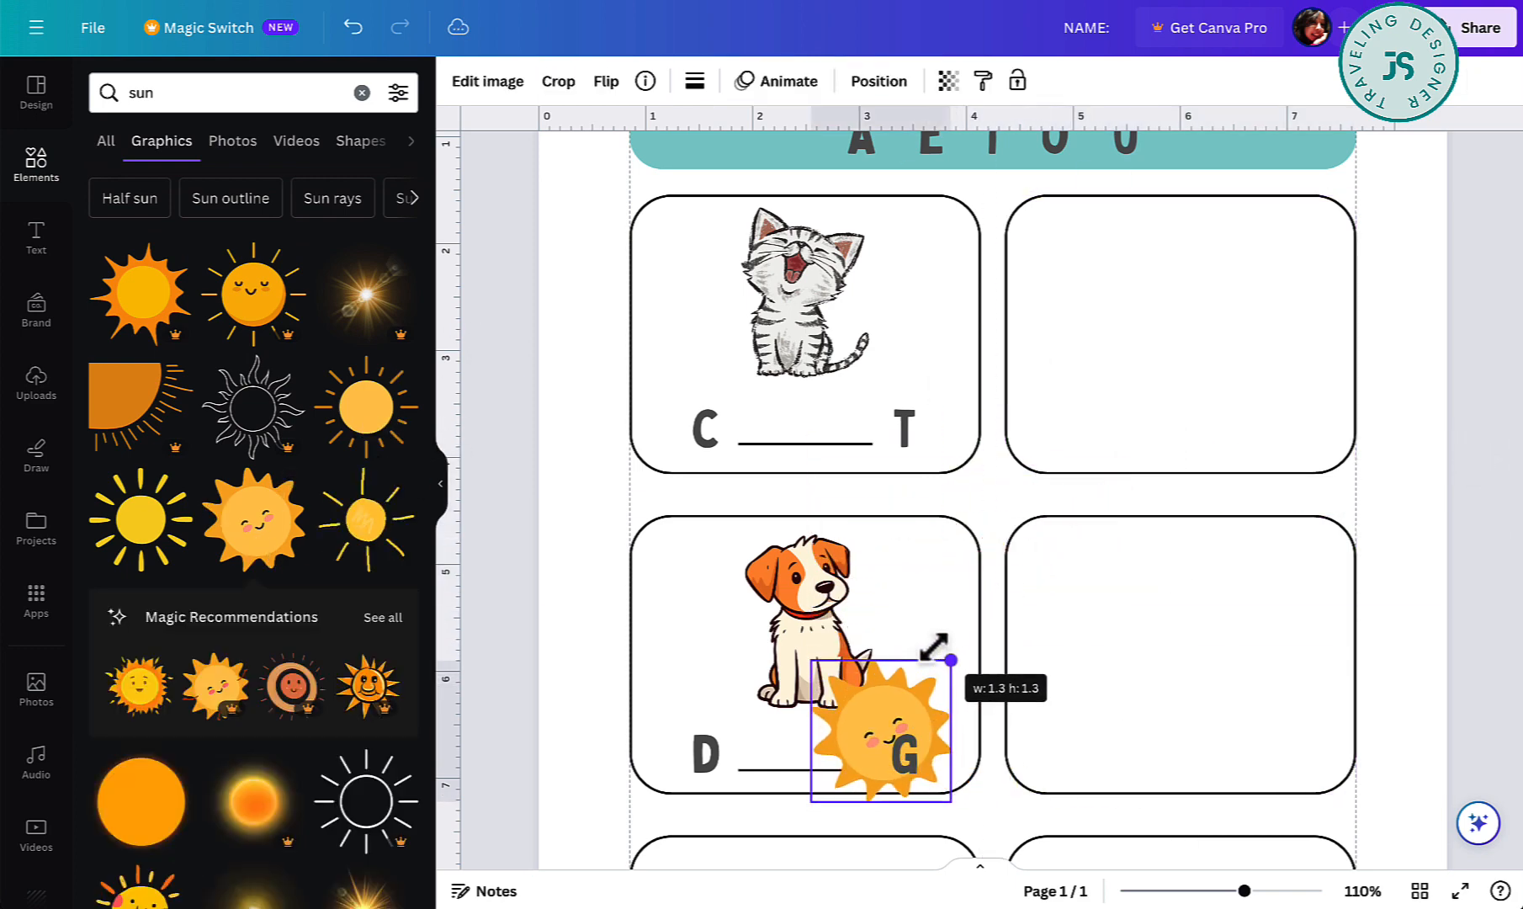
pyautogui.moveTo(895, 721); pyautogui.dragTo(1178, 251)
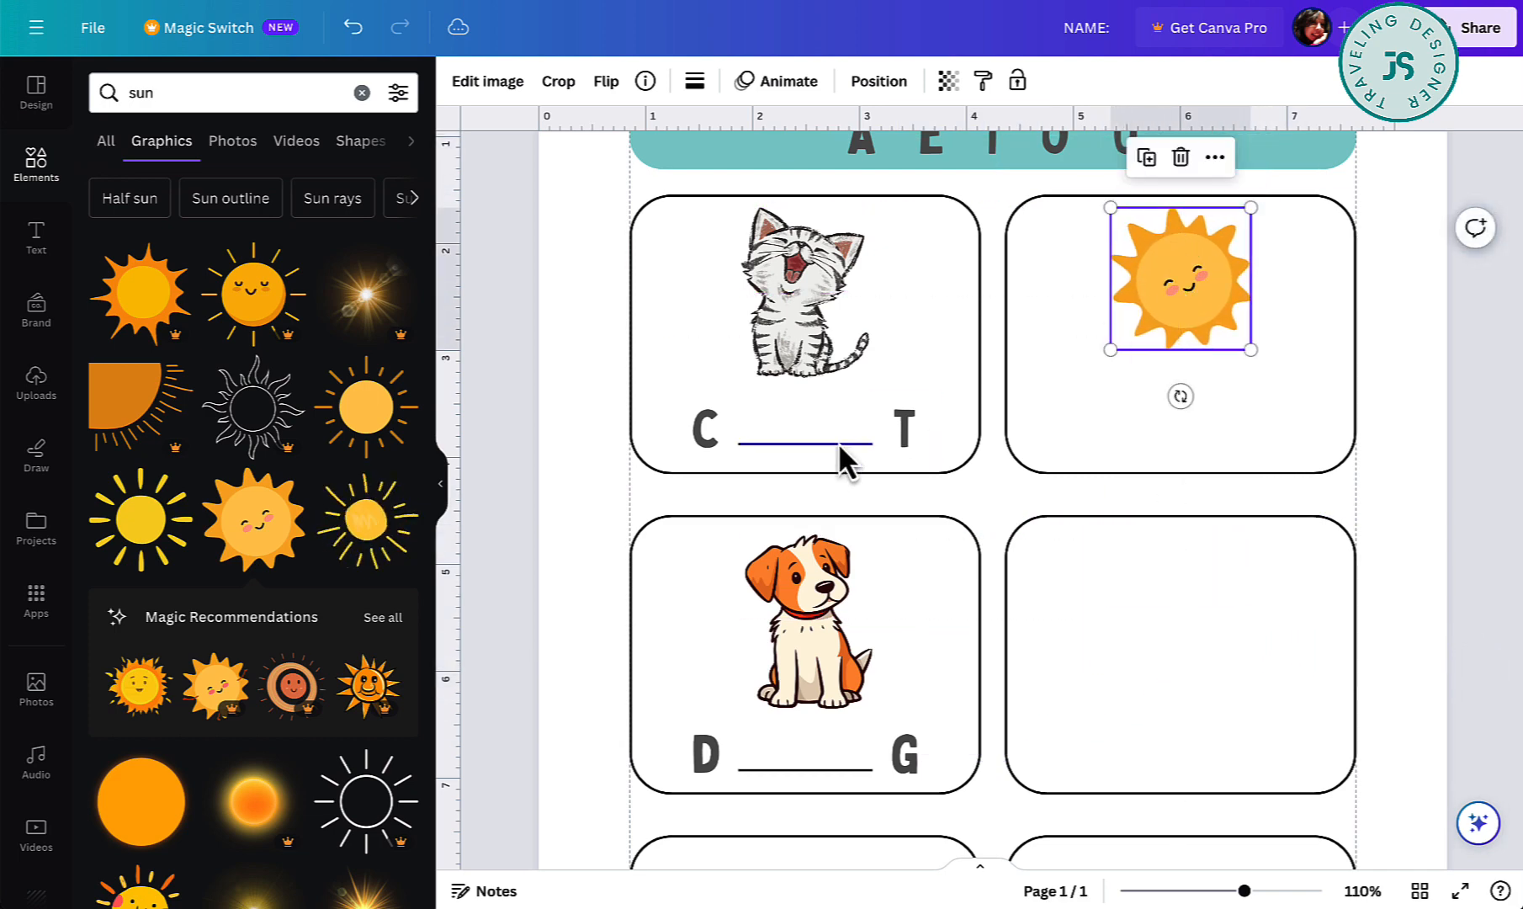
# Copy the kitten's C, blank line and T straight across to the area below the sun.
pyautogui.click(905, 433)
pyautogui.keyDown('shift'); pyautogui.click(830, 444); pyautogui.keyUp('shift')
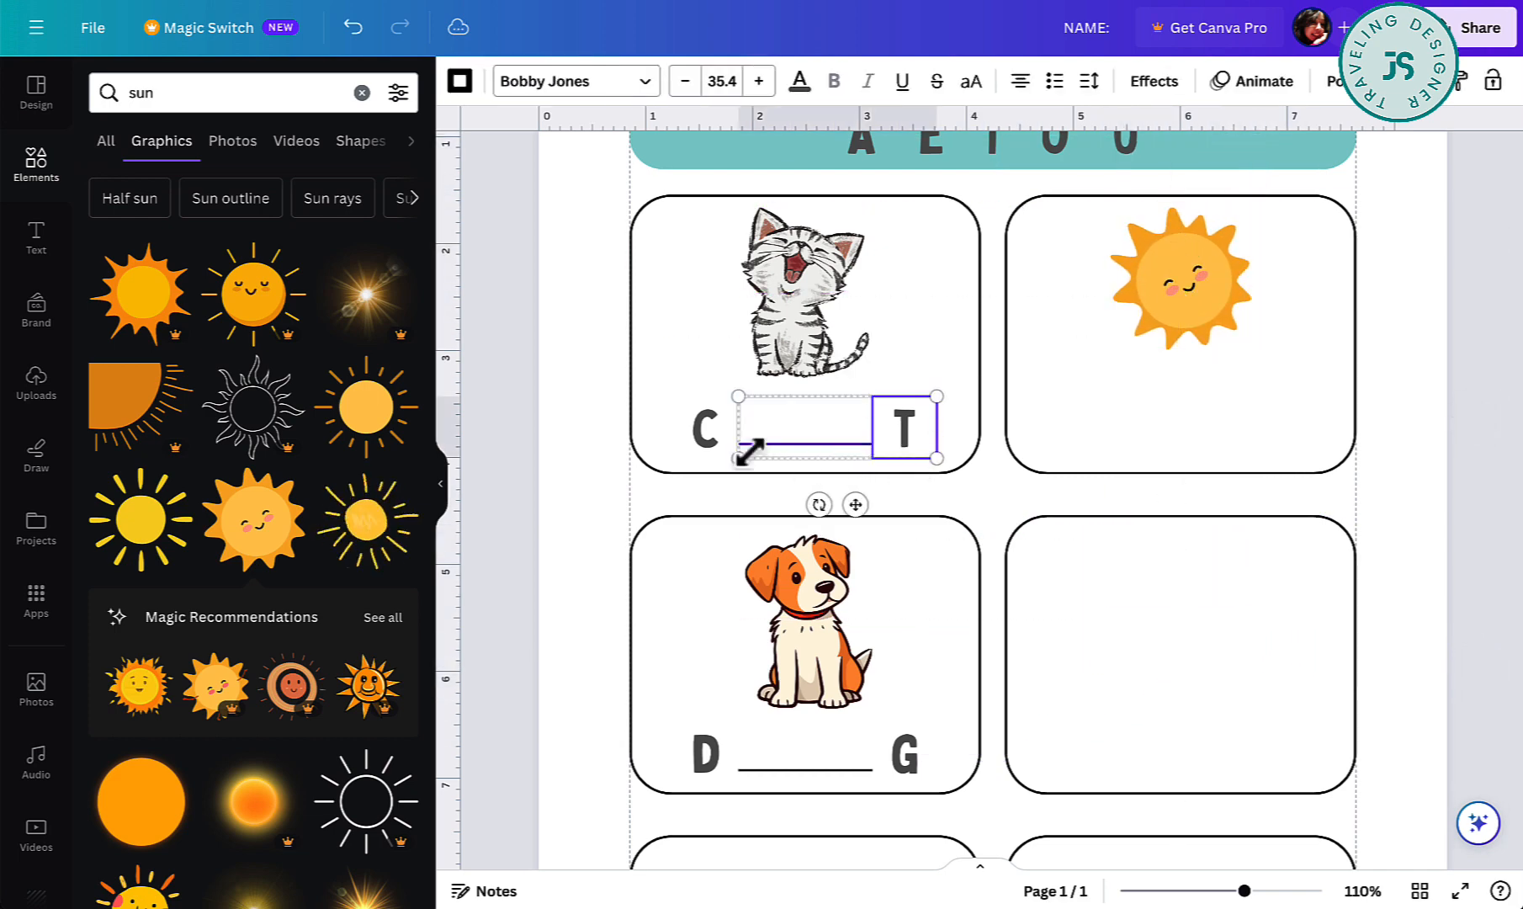
pyautogui.keyDown('shift'); pyautogui.click(716, 437); pyautogui.keyUp('shift')
pyautogui.moveTo(718, 447); pyautogui.dragTo(1088, 448)
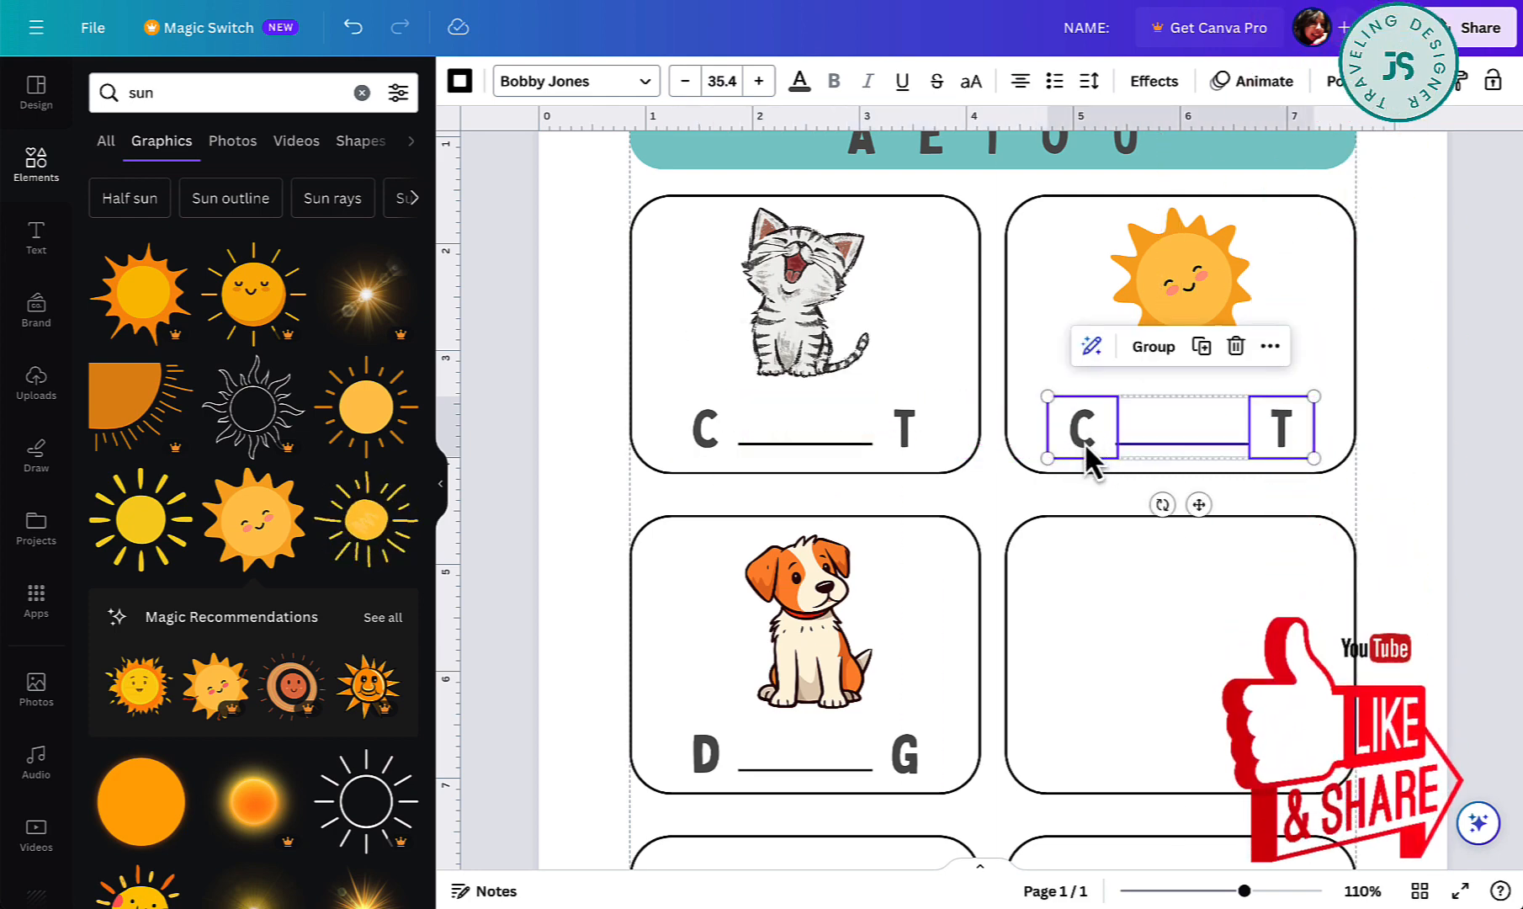
# Change the letters below the sun to "S" and "N".
pyautogui.press('Escape')
pyautogui.doubleClick(1089, 433)
pyautogui.write('S')
pyautogui.doubleClick(1281, 427)
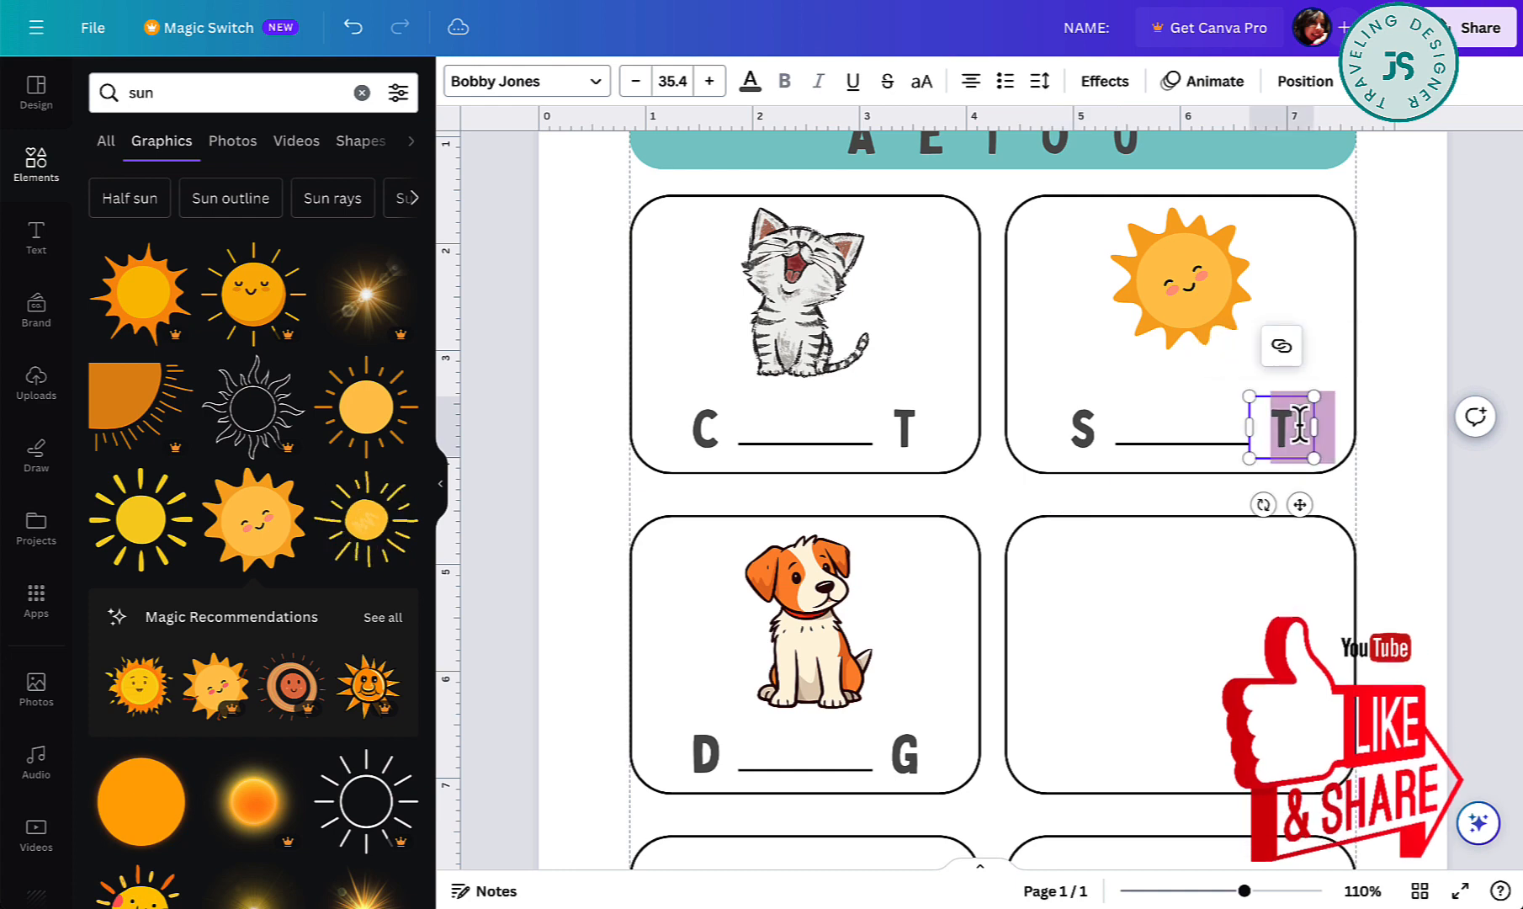
pyautogui.write('M')
pyautogui.press('BackSpace')
pyautogui.write('N')
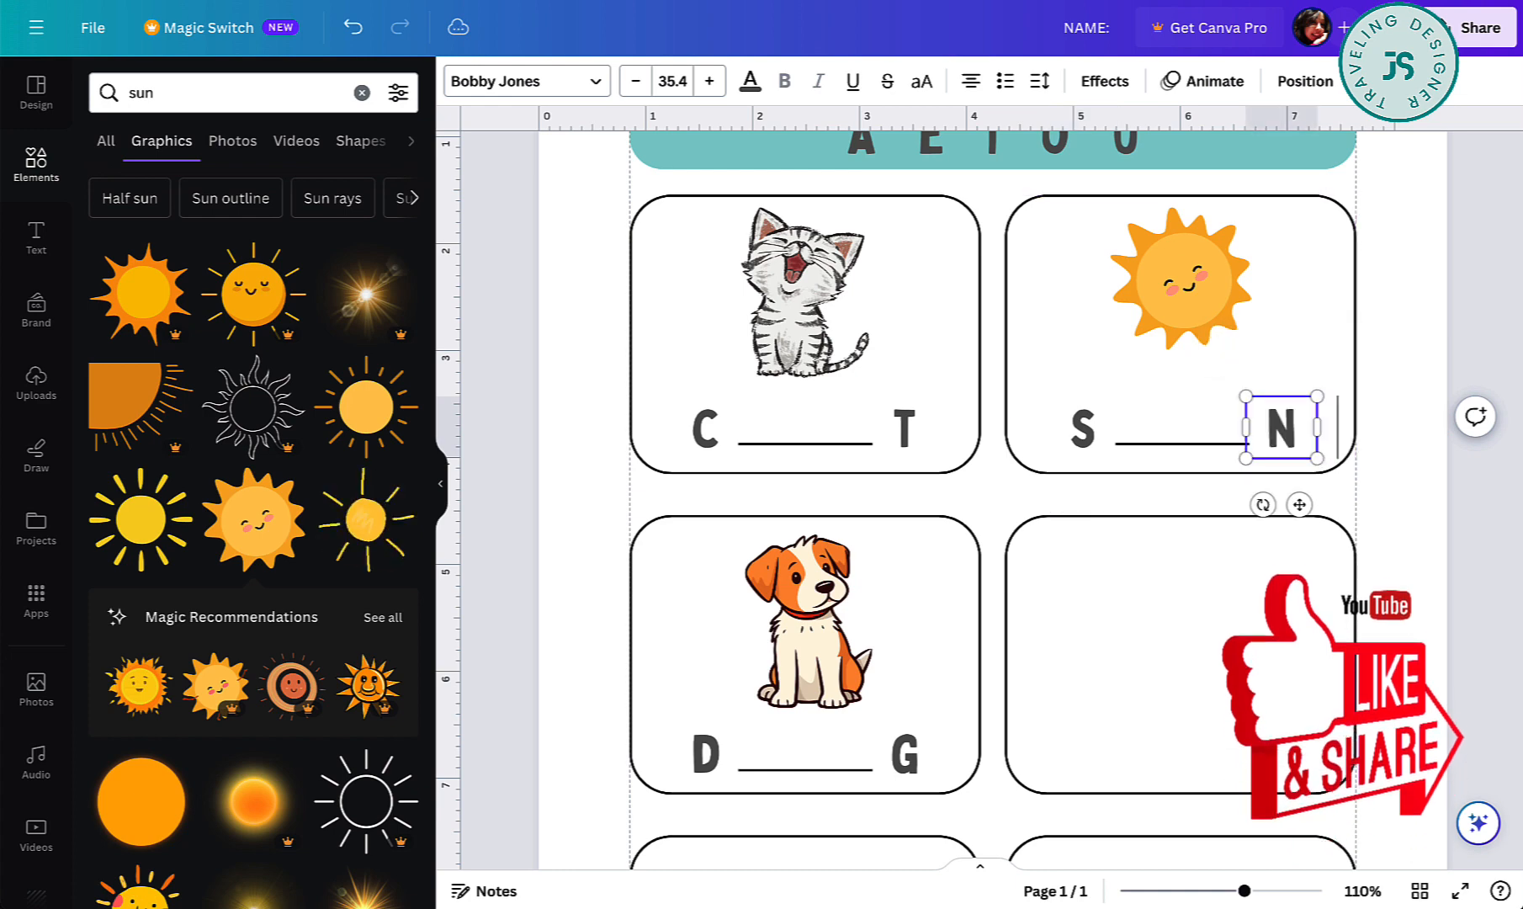
# Search the graphics for "pig", add the spotted pig lying down, shrink it and place it in the box below the sun.
pyautogui.click(207, 91)
pyautogui.write('p')
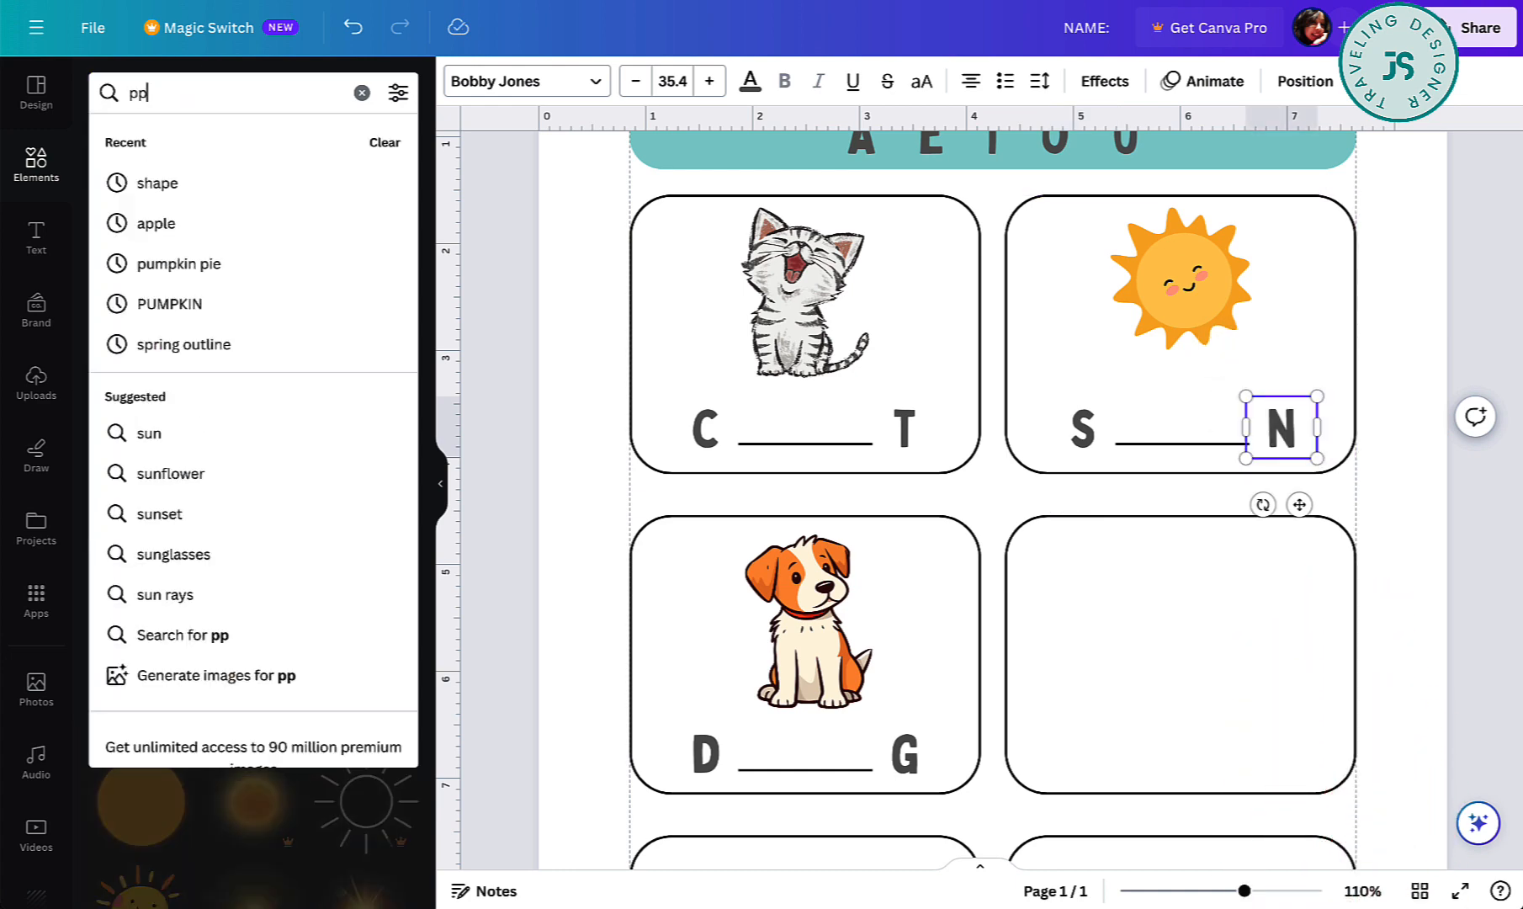
pyautogui.write('ig')
pyautogui.press('Return')
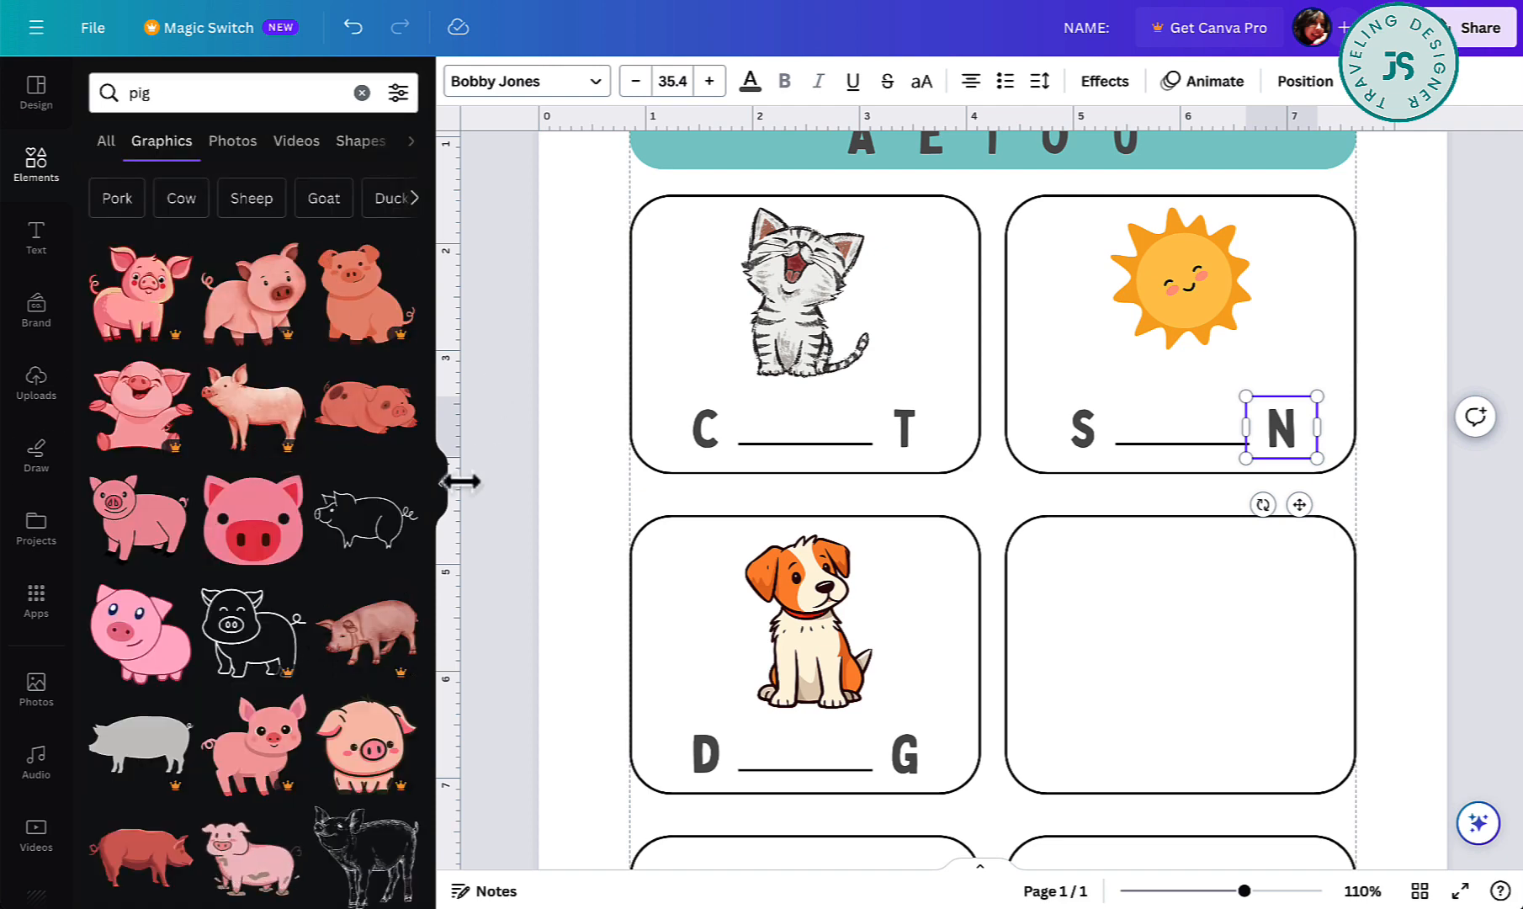
pyautogui.click(383, 438)
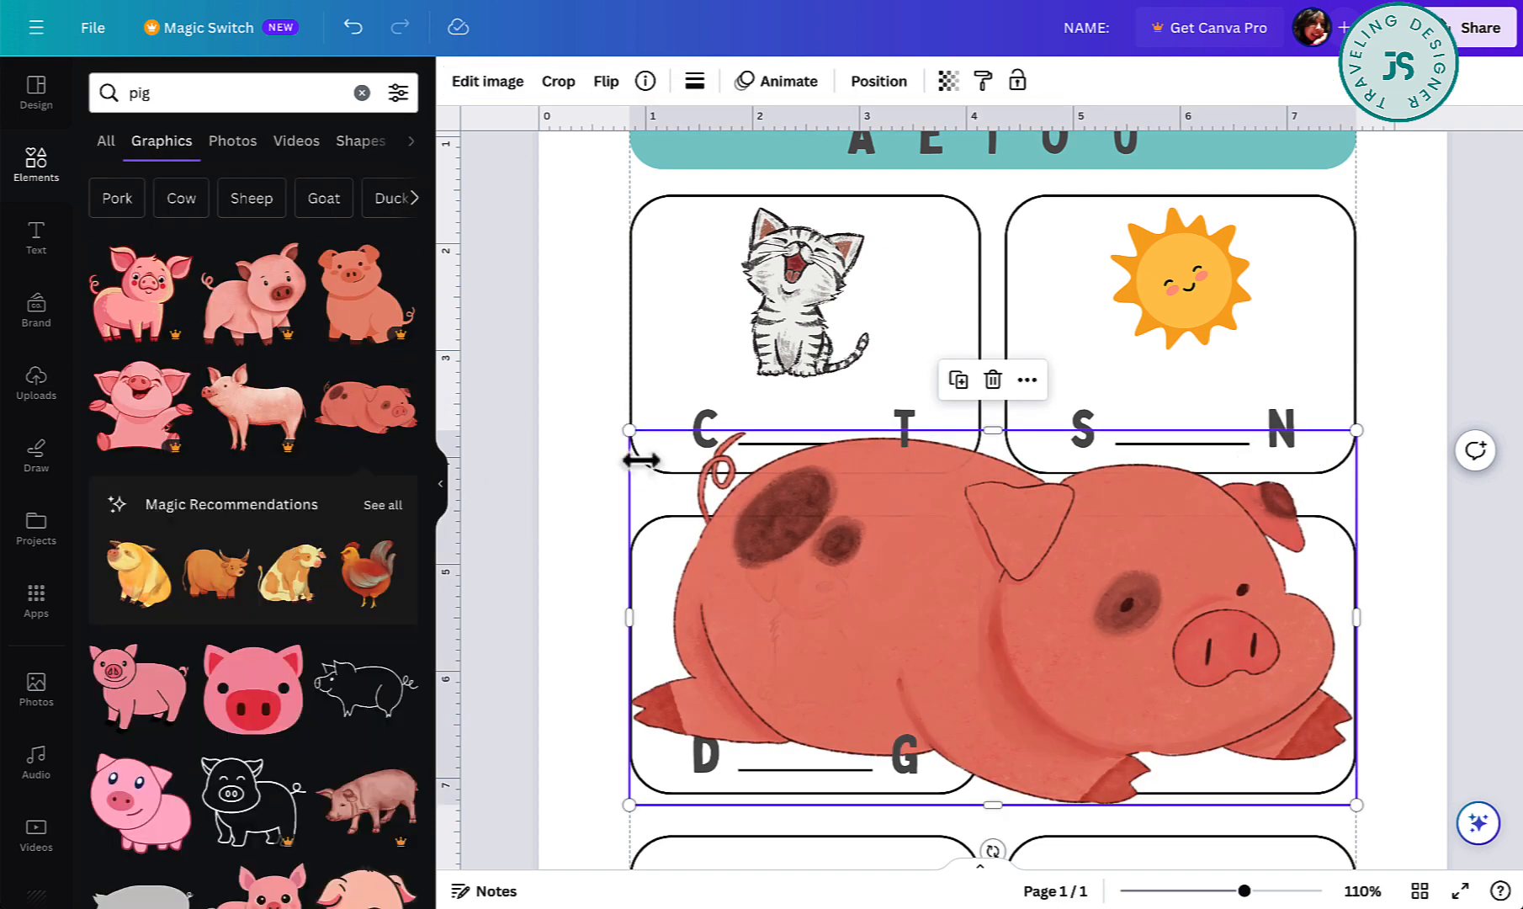
pyautogui.moveTo(630, 431); pyautogui.dragTo(1170, 708)
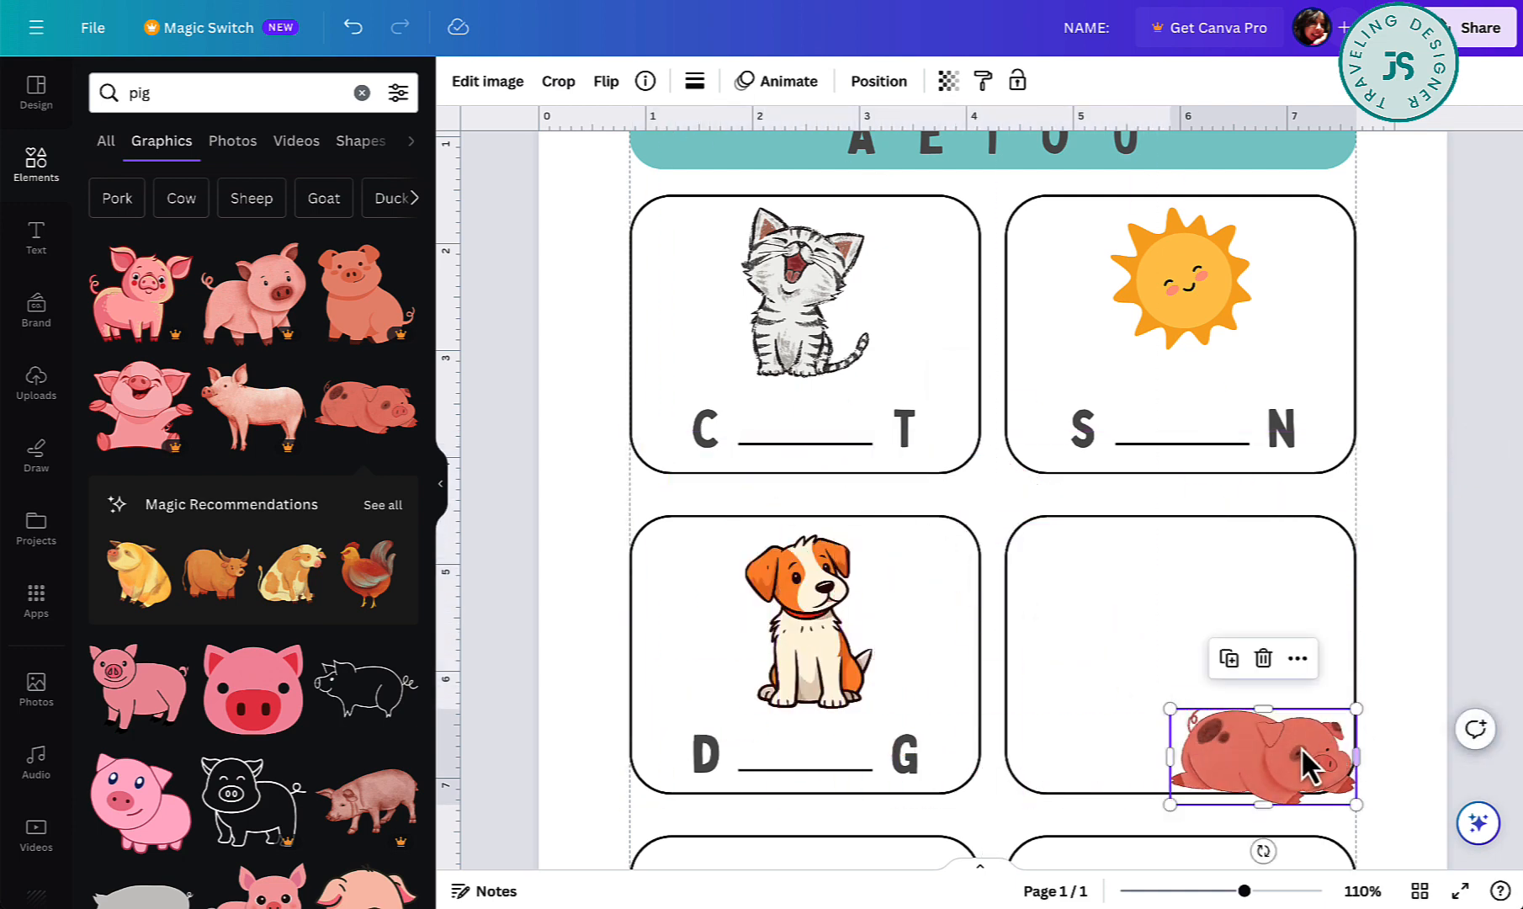
pyautogui.moveTo(1303, 758); pyautogui.dragTo(1226, 599)
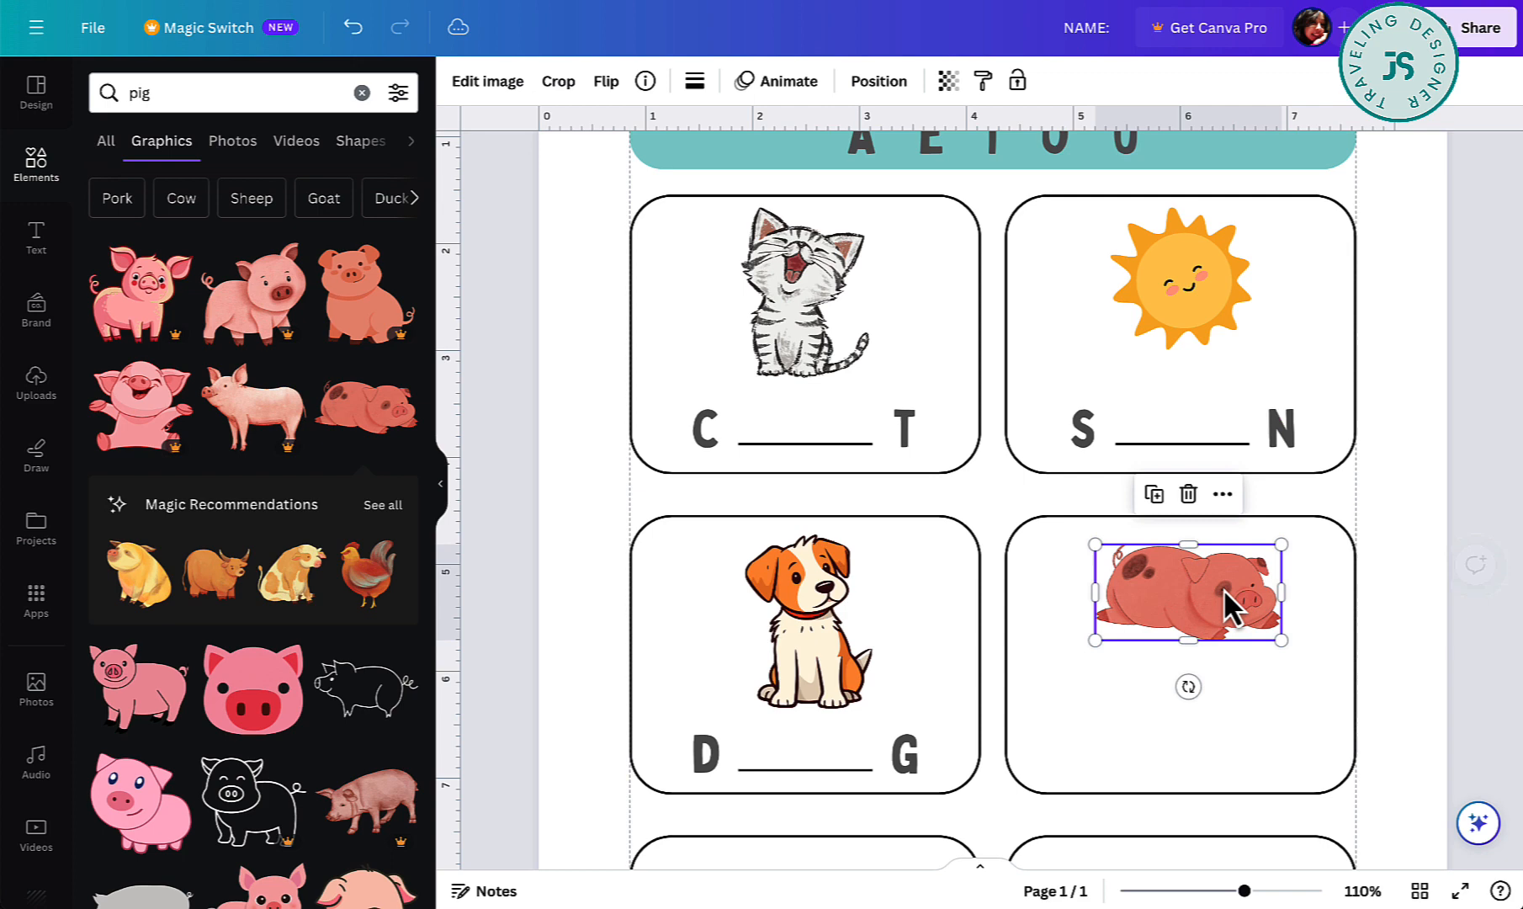
# Copy the sun's S, blank line and N into the bottom of the pig's box.
pyautogui.click(1098, 438)
pyautogui.keyDown('shift'); pyautogui.click(1193, 438); pyautogui.keyUp('shift')
pyautogui.keyDown('shift'); pyautogui.click(1290, 429); pyautogui.keyUp('shift')
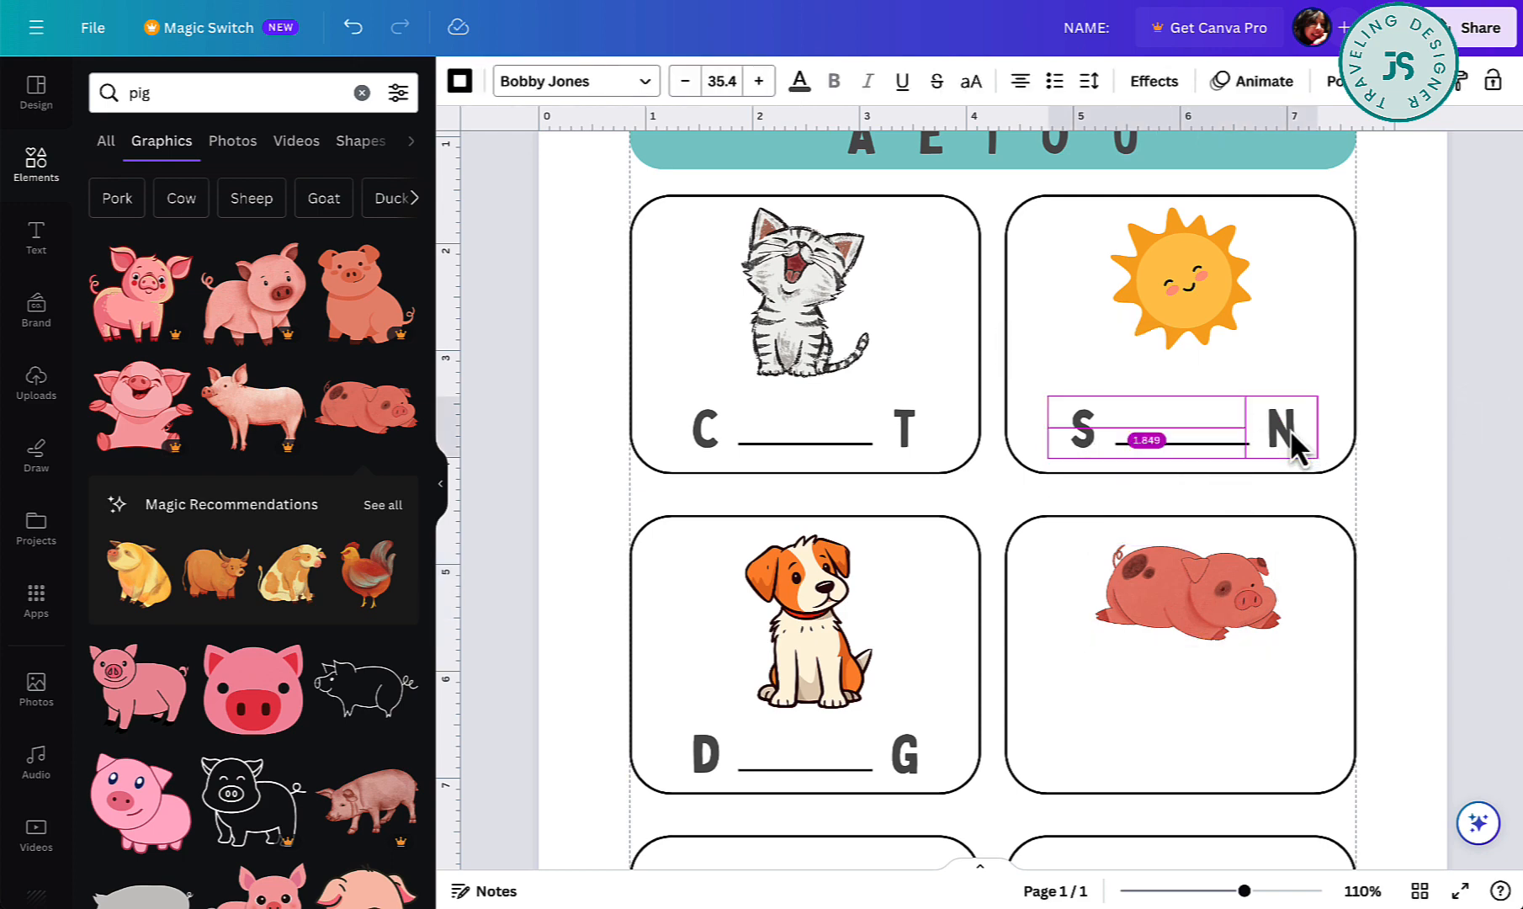
pyautogui.moveTo(1290, 429); pyautogui.dragTo(1251, 754)
pyautogui.click(1219, 850)
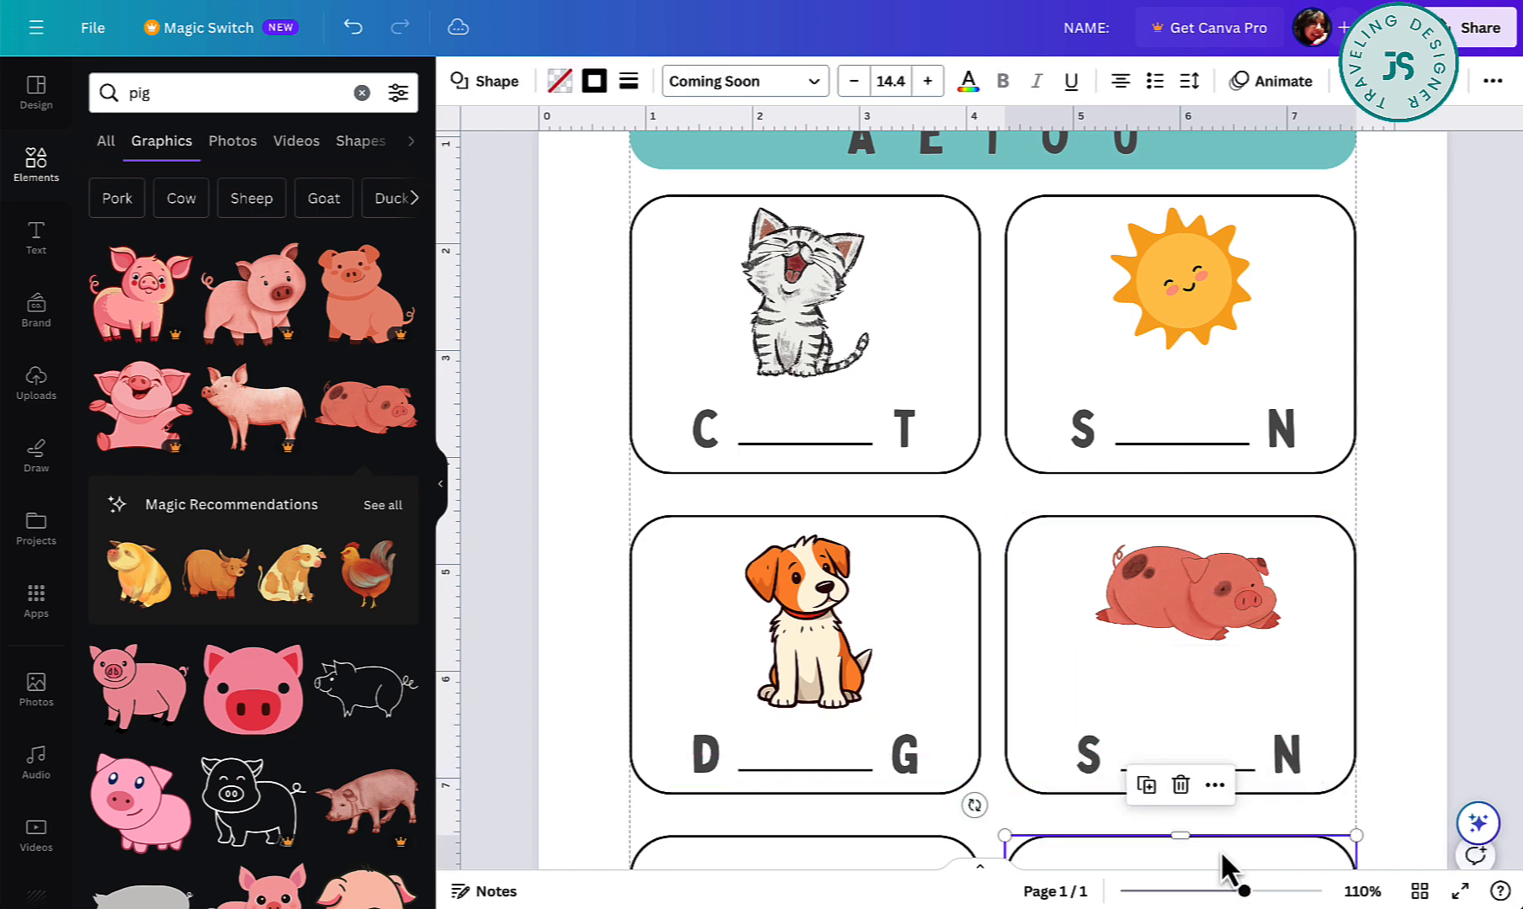
# Change the letters below the pig to "P" and "G".
pyautogui.click(1097, 757)
pyautogui.doubleClick(1098, 756)
pyautogui.write('P')
pyautogui.click(1289, 762)
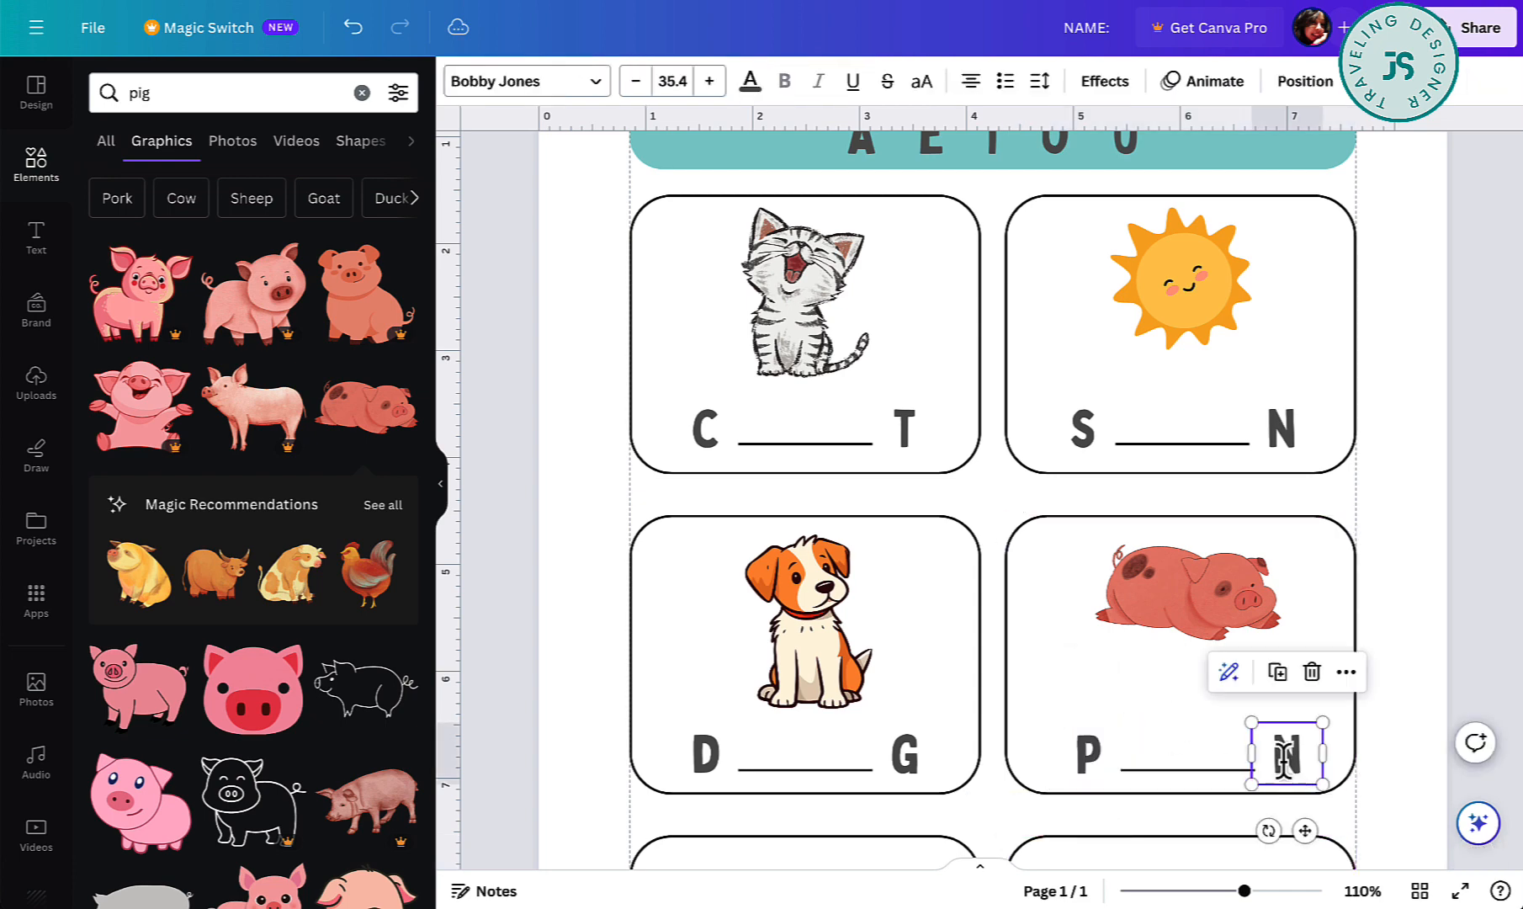
pyautogui.doubleClick(1284, 757)
pyautogui.write('G')
# Enlarge the pig to nearly fill the width of its box and center it above the word.
pyautogui.click(1241, 622)
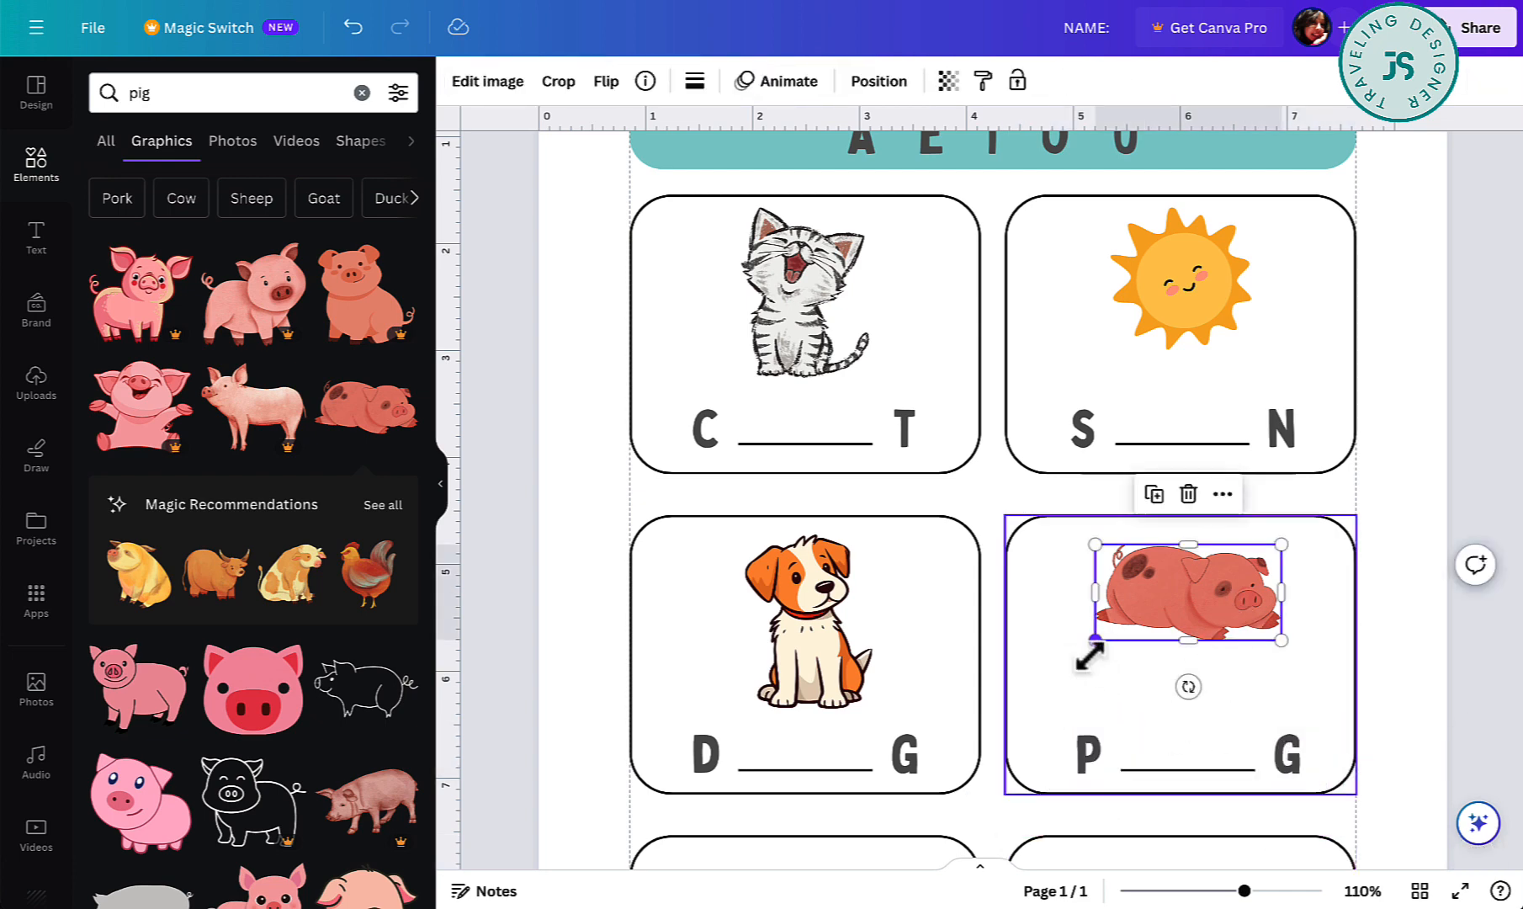
pyautogui.moveTo(1088, 647); pyautogui.dragTo(1043, 714)
pyautogui.moveTo(1281, 674); pyautogui.dragTo(1330, 695)
pyautogui.click(807, 622)
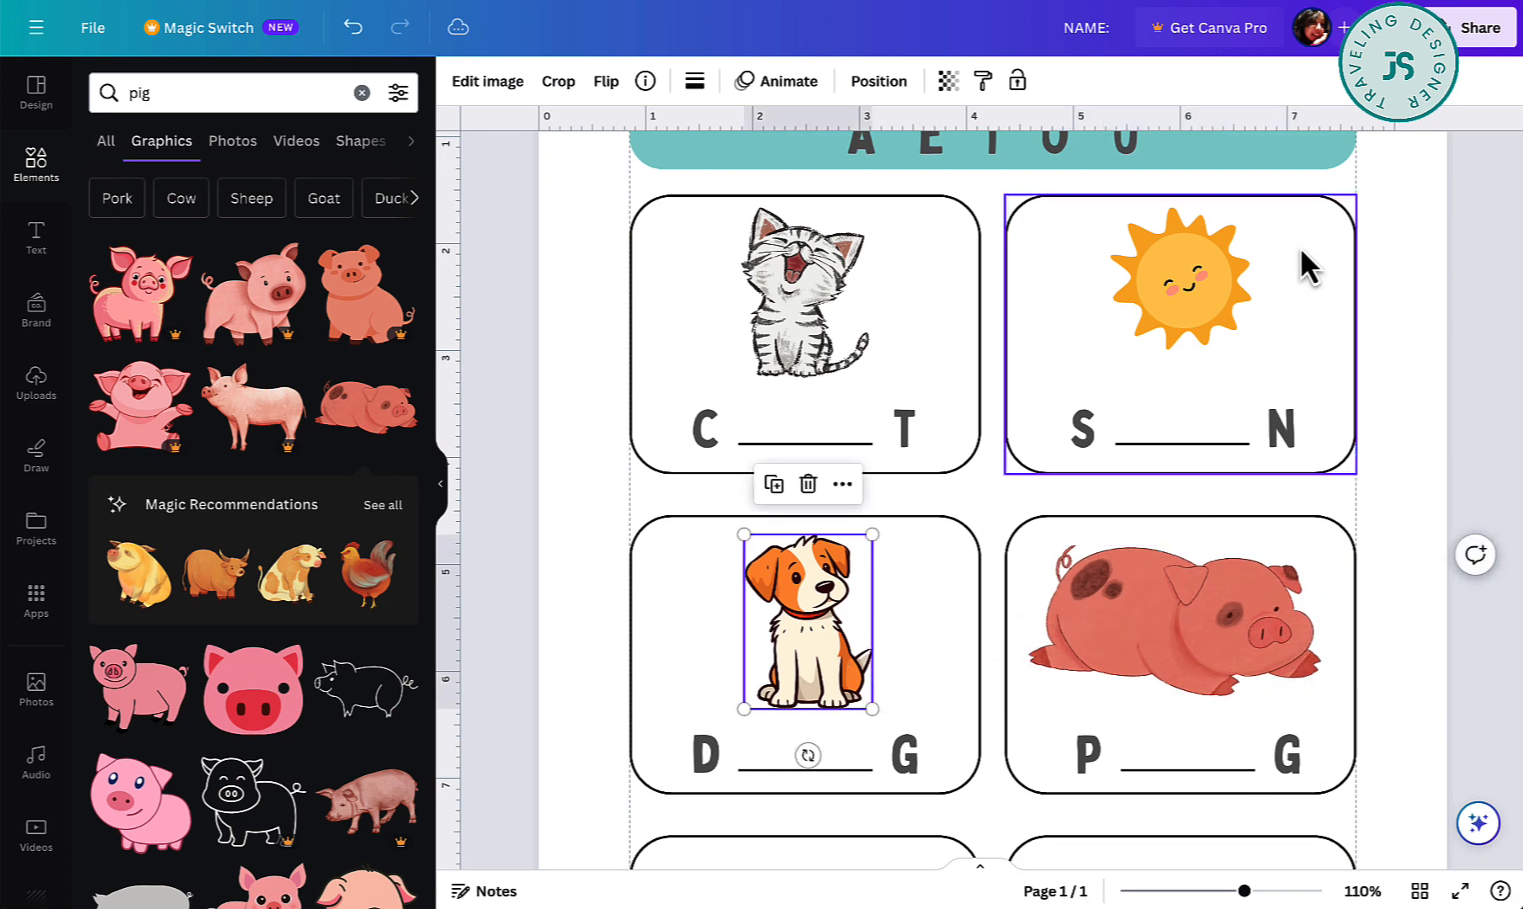
# Enlarge the sun slightly and center it above its word so it matches the kitten's size.
pyautogui.click(1230, 282)
pyautogui.moveTo(1110, 349)
pyautogui.mouseDown()
pyautogui.moveTo(1071, 384)
pyautogui.moveTo(1089, 369)
pyautogui.mouseUp()
pyautogui.moveTo(1193, 313); pyautogui.dragTo(1204, 318)
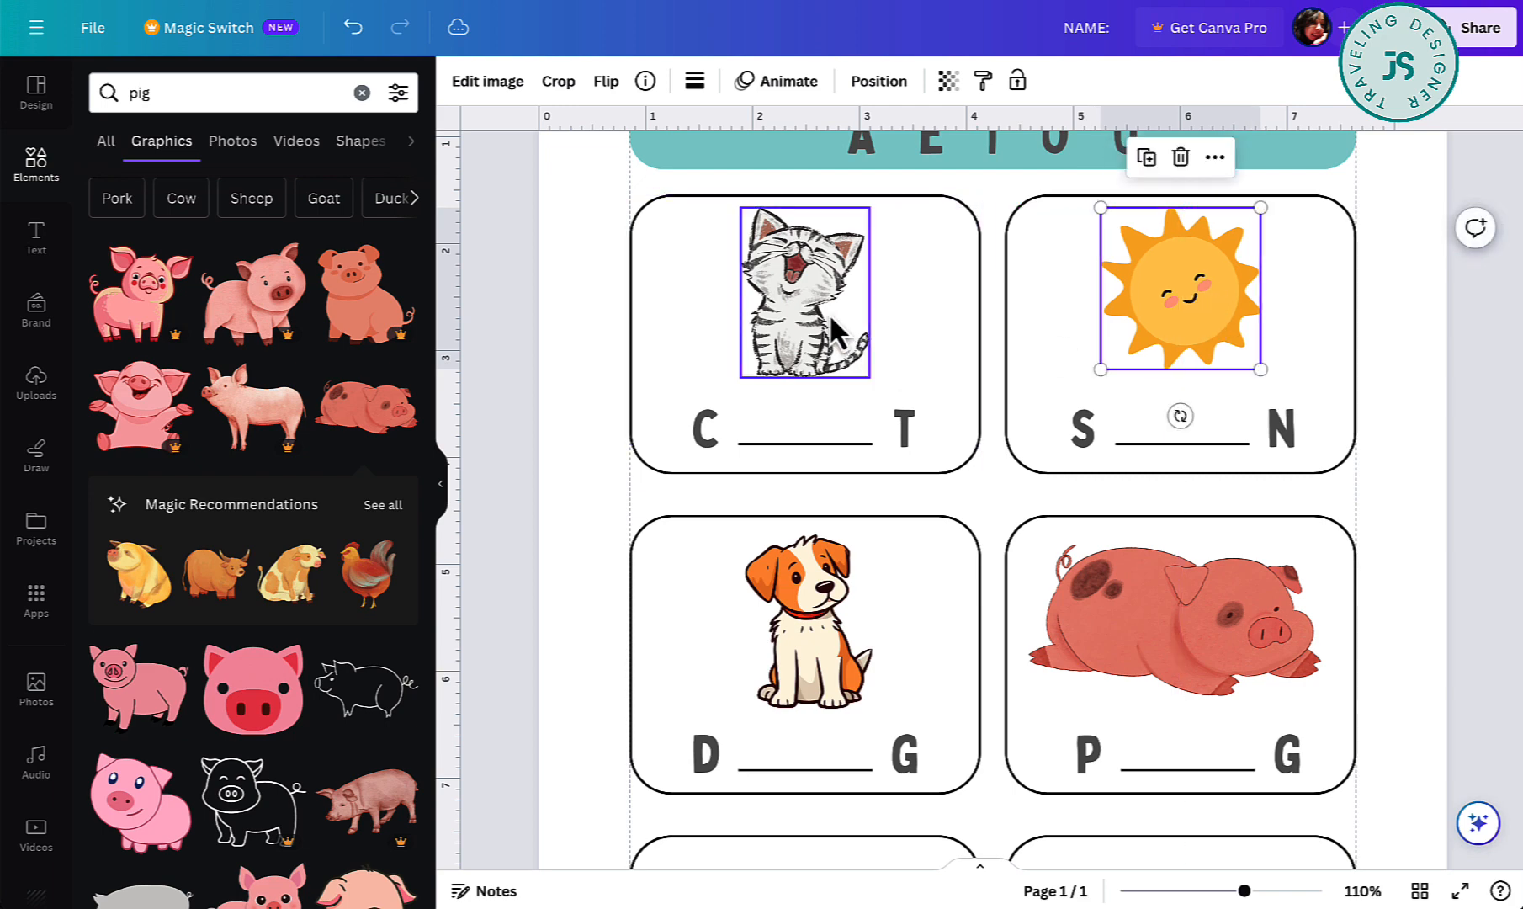
pyautogui.click(829, 313)
pyautogui.moveTo(869, 377); pyautogui.dragTo(872, 376)
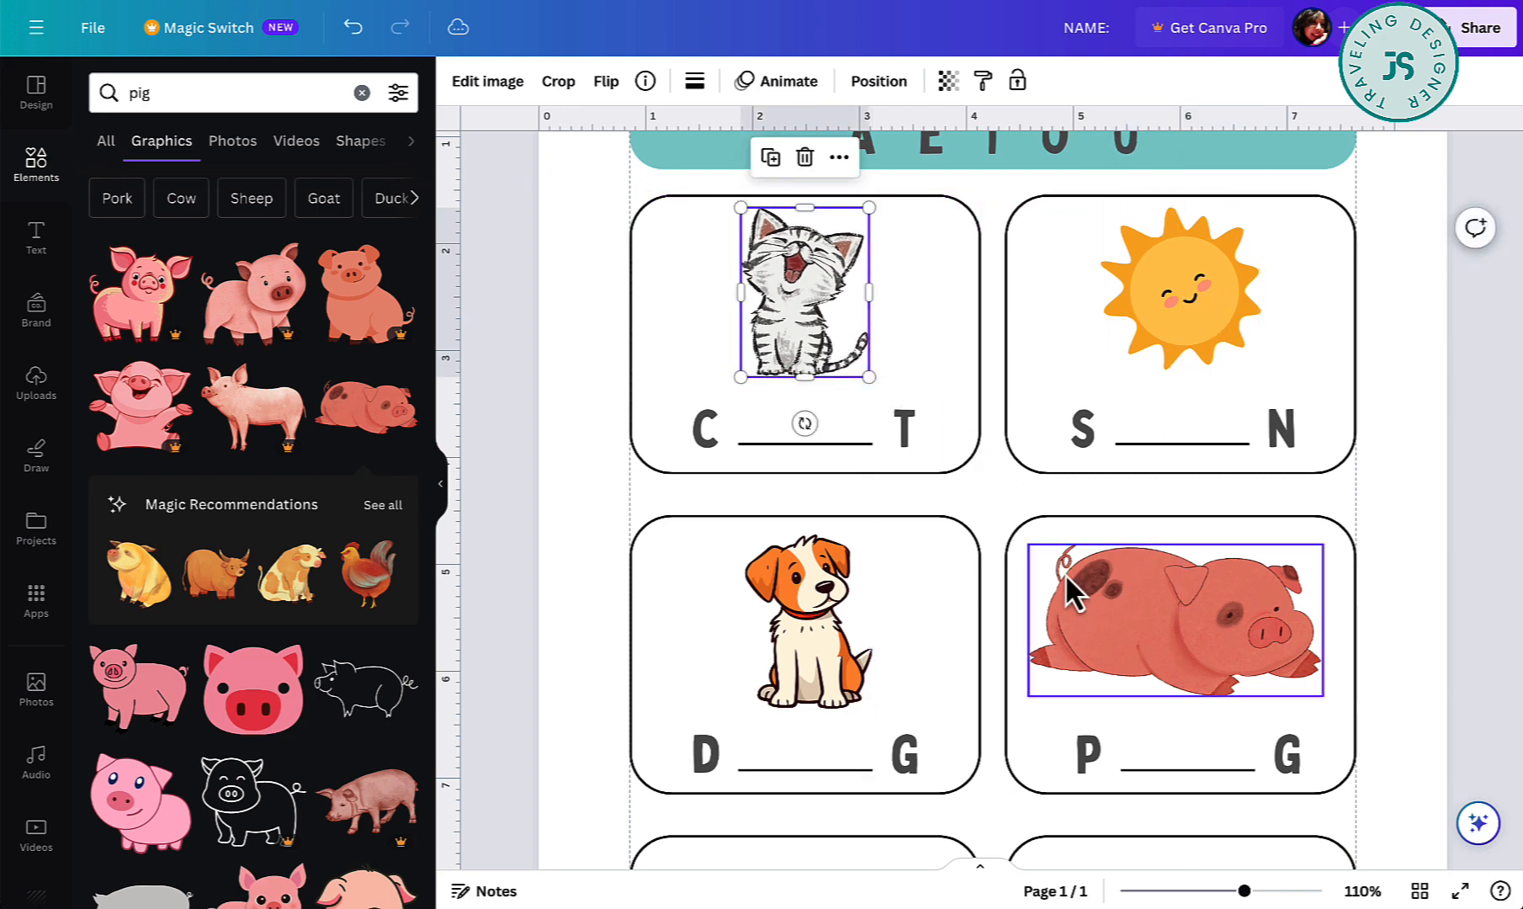
# Copy the D-blank-G and P-blank-G rows together into the lower part of the two empty boxes beneath them.
pyautogui.scroll(-2, 1064, 588)
pyautogui.scroll(-3, 1126, 580)
pyautogui.scroll(3, 876, 564)
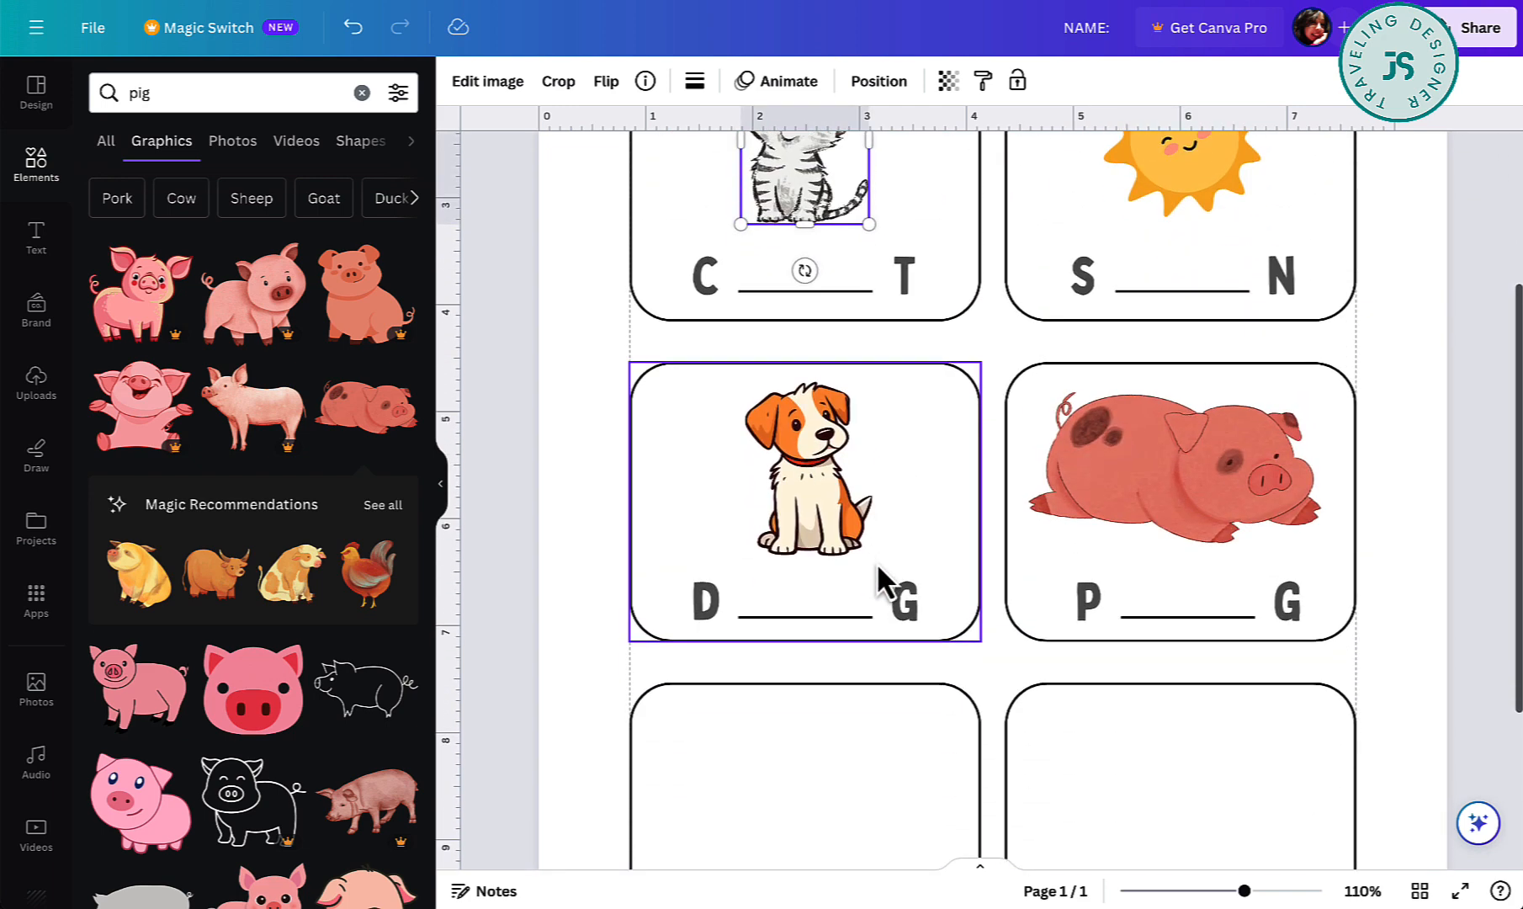
pyautogui.scroll(-3, 876, 564)
pyautogui.click(721, 330)
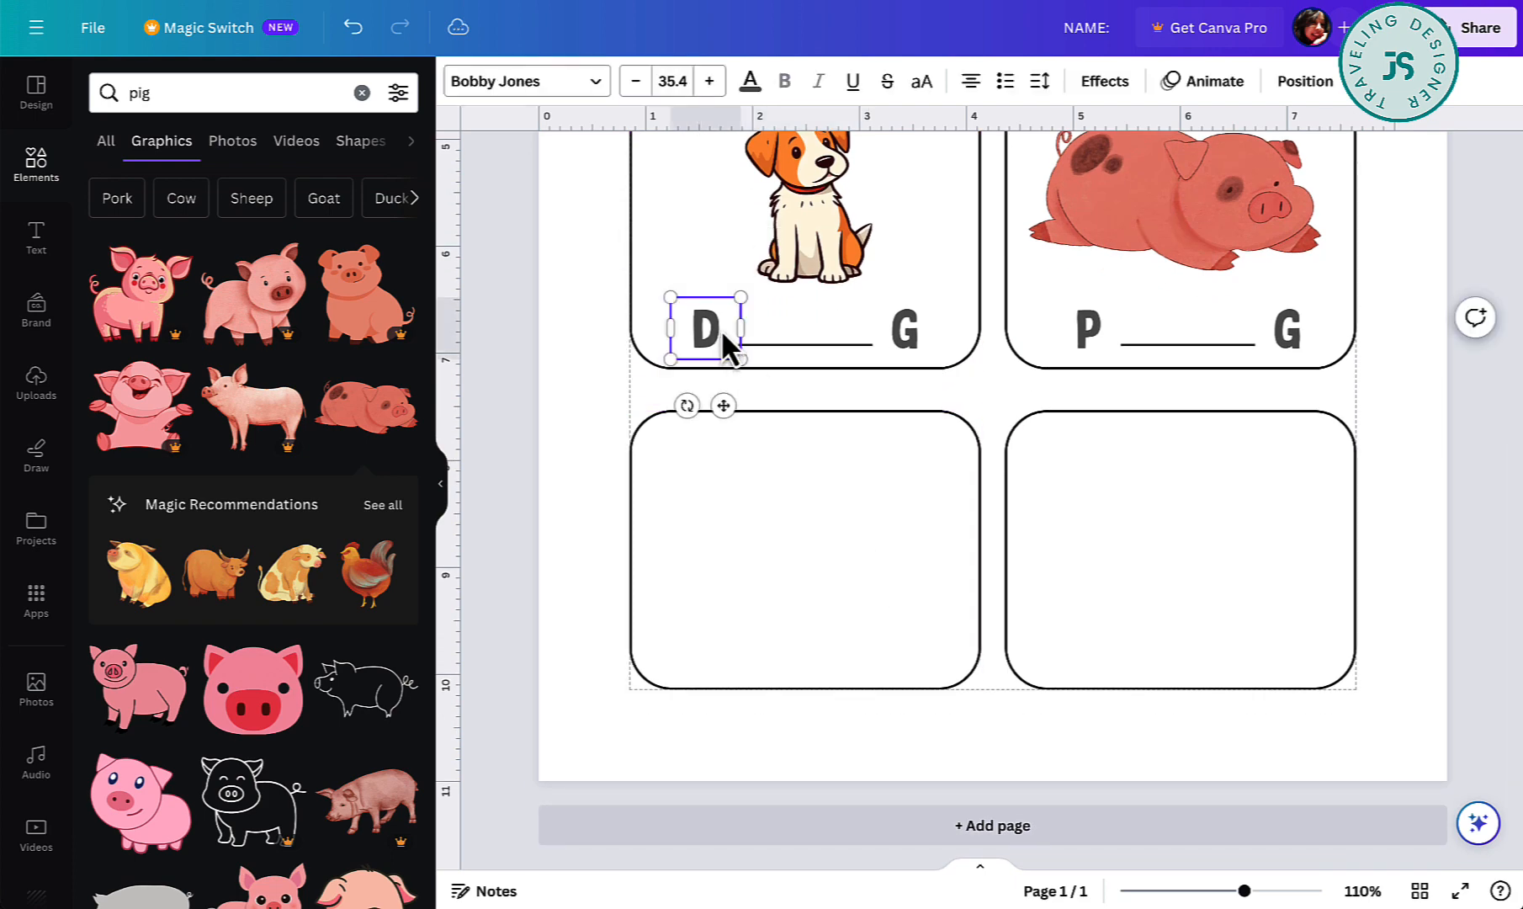
pyautogui.keyDown('shift'); pyautogui.click(799, 344); pyautogui.keyUp('shift')
pyautogui.keyDown('shift'); pyautogui.click(922, 347); pyautogui.keyUp('shift')
pyautogui.keyDown('shift'); pyautogui.click(1098, 341); pyautogui.keyUp('shift')
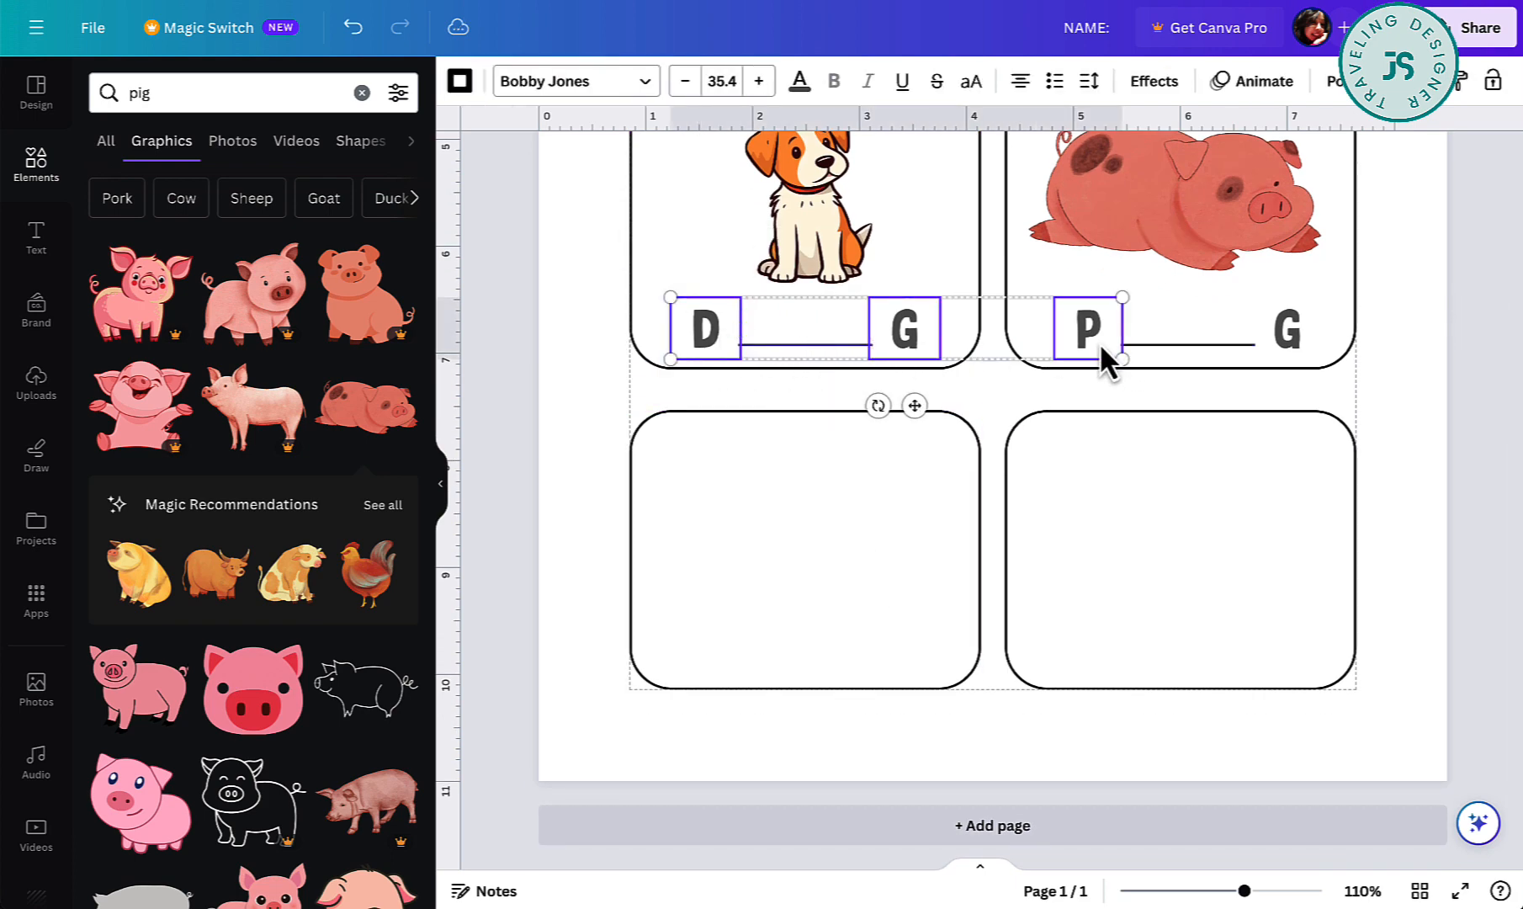
pyautogui.keyDown('shift'); pyautogui.click(1184, 345); pyautogui.keyUp('shift')
pyautogui.keyDown('shift'); pyautogui.click(1286, 341); pyautogui.keyUp('shift')
pyautogui.moveTo(1285, 338); pyautogui.dragTo(1287, 654)
pyautogui.click(901, 764)
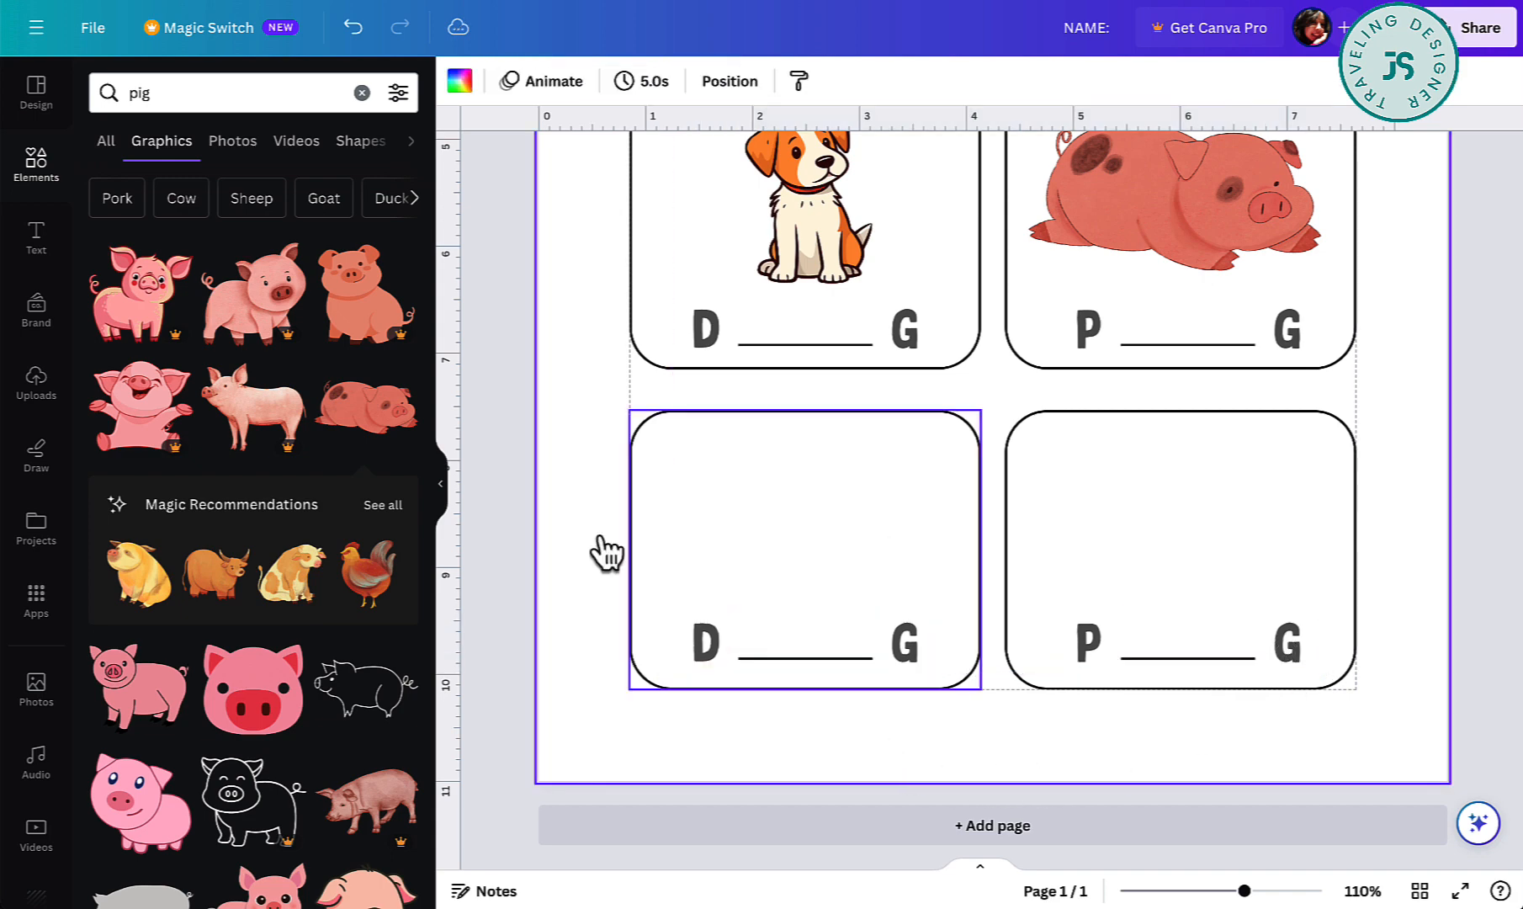
# Search the graphics for "ten" and add the blue starry star with the number 10 to the page.
pyautogui.doubleClick(204, 94)
pyautogui.write('ten')
pyautogui.press('Return')
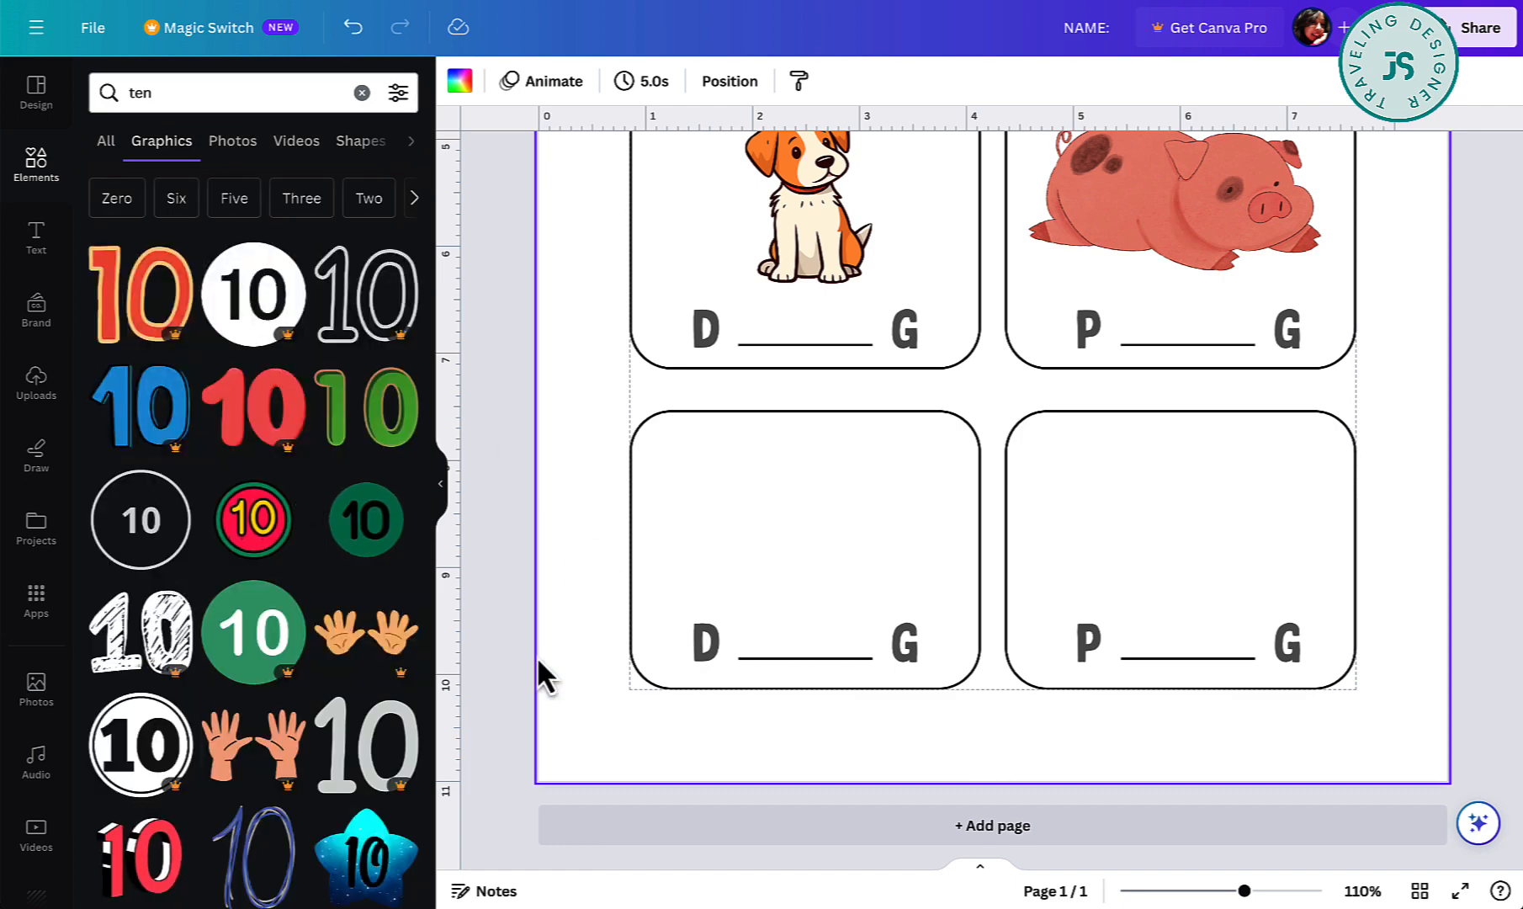
pyautogui.scroll(-3, 238, 778)
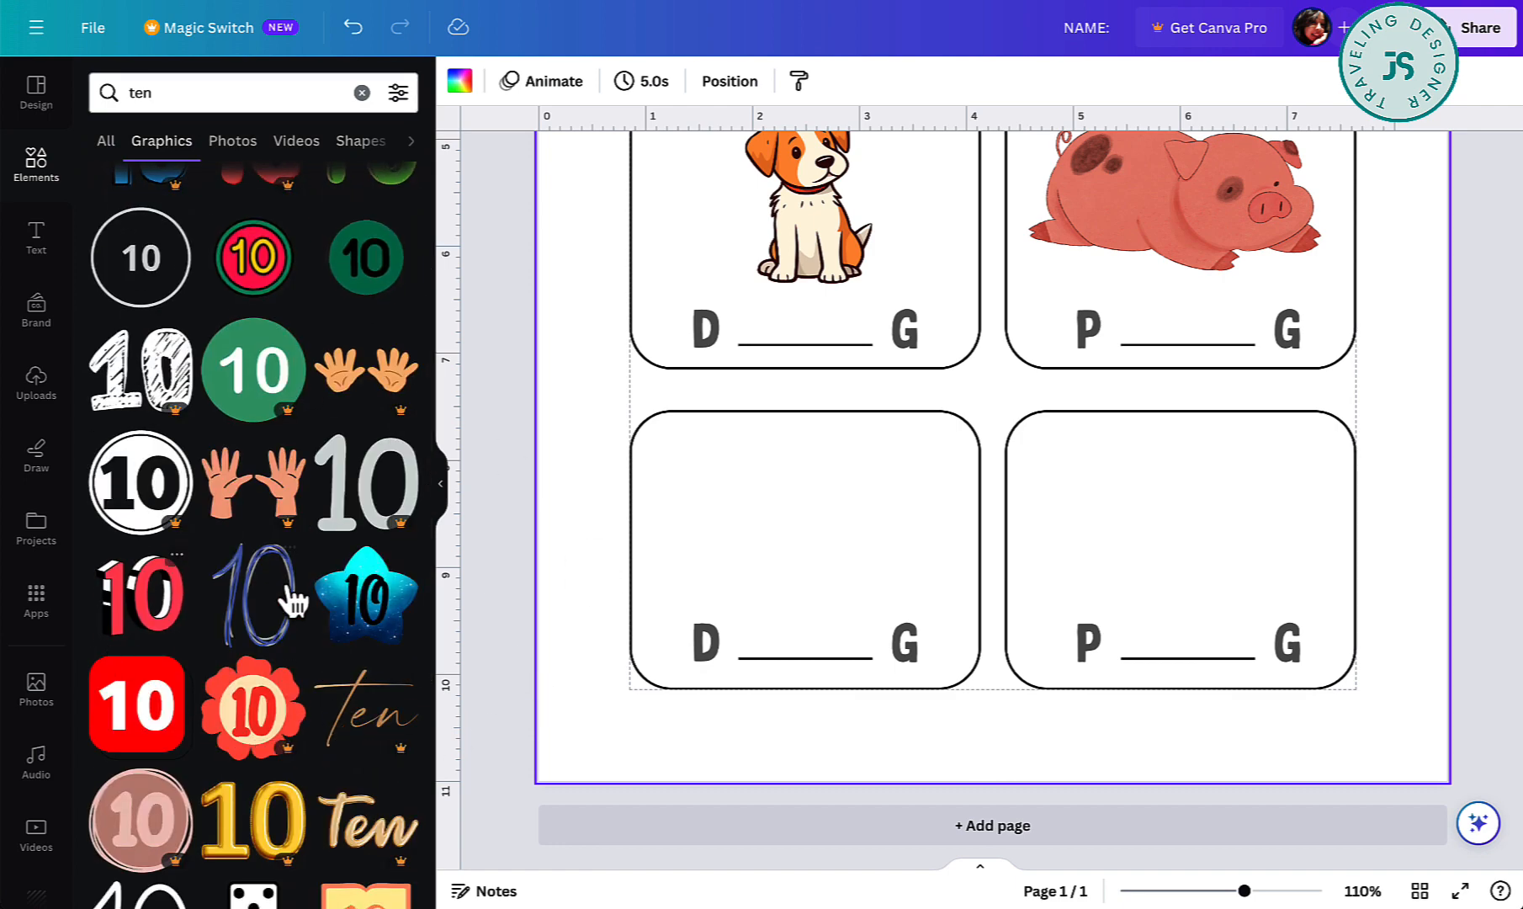
pyautogui.click(396, 619)
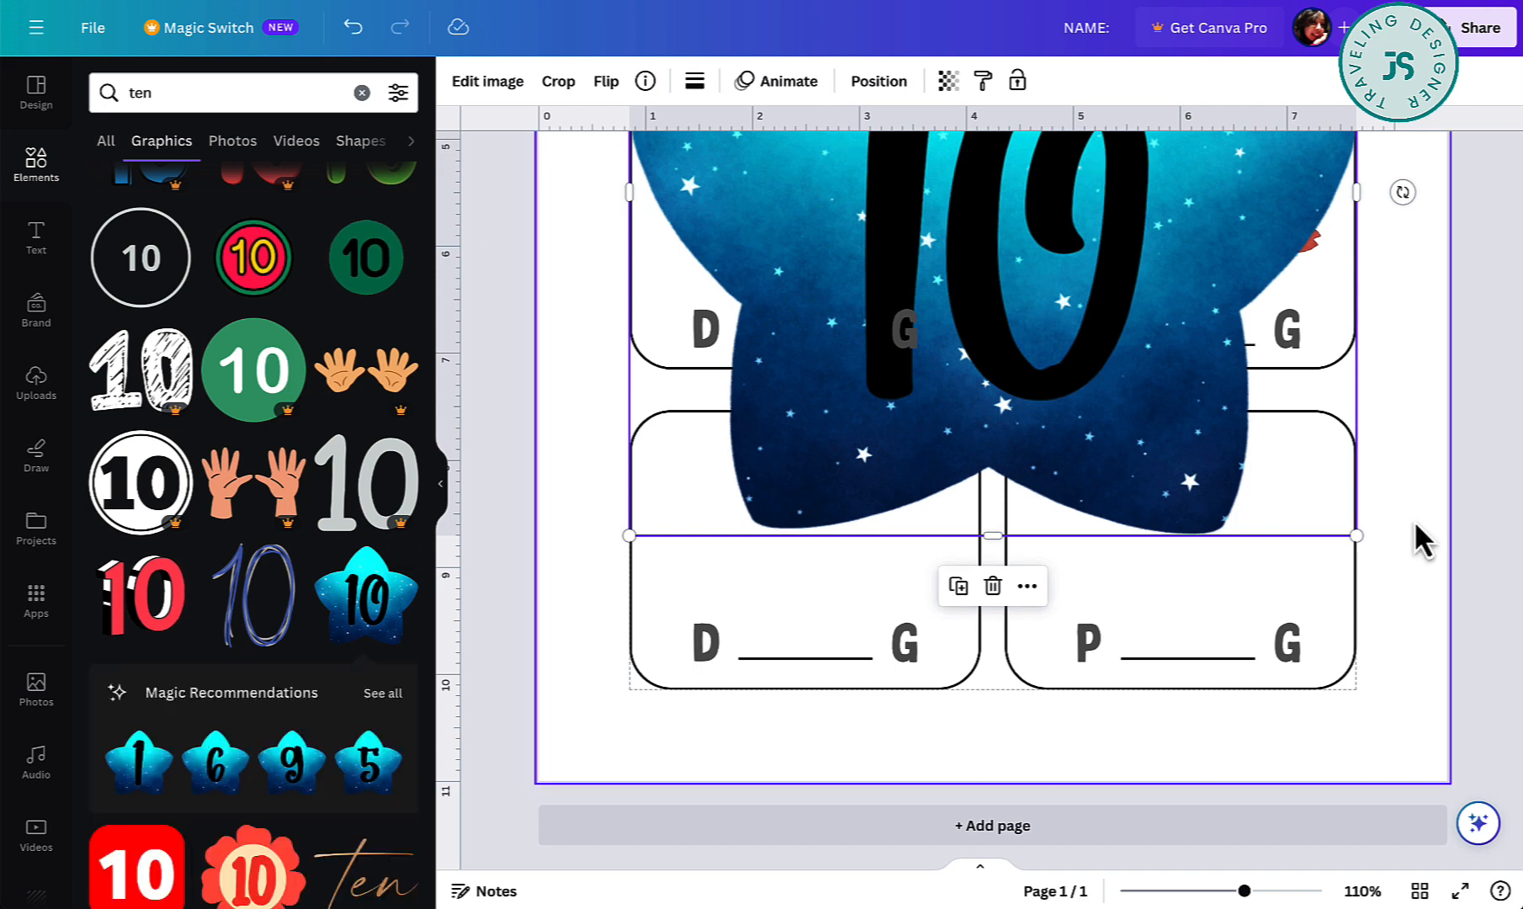
# Shrink the number 10 star and center it above the D-blank-G word in the bottom row's first box.
pyautogui.moveTo(1355, 533); pyautogui.dragTo(1053, 292)
pyautogui.moveTo(911, 159); pyautogui.dragTo(904, 505)
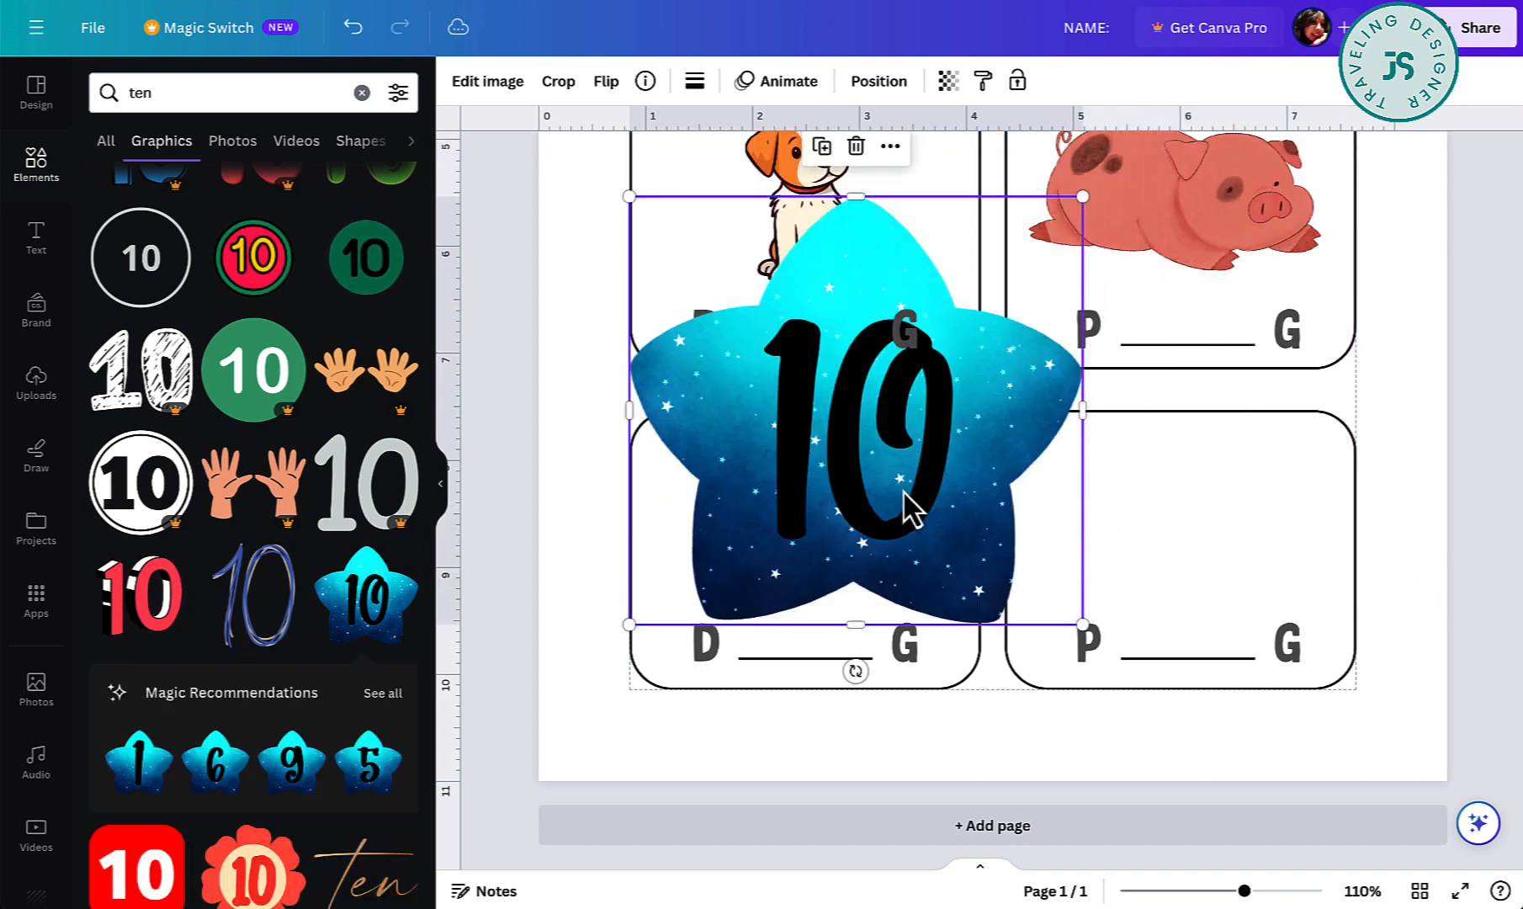
pyautogui.moveTo(1082, 196); pyautogui.dragTo(799, 463)
pyautogui.moveTo(767, 528); pyautogui.dragTo(829, 509)
# Change the letters below the number 10 star to "T" and "N".
pyautogui.doubleClick(717, 624)
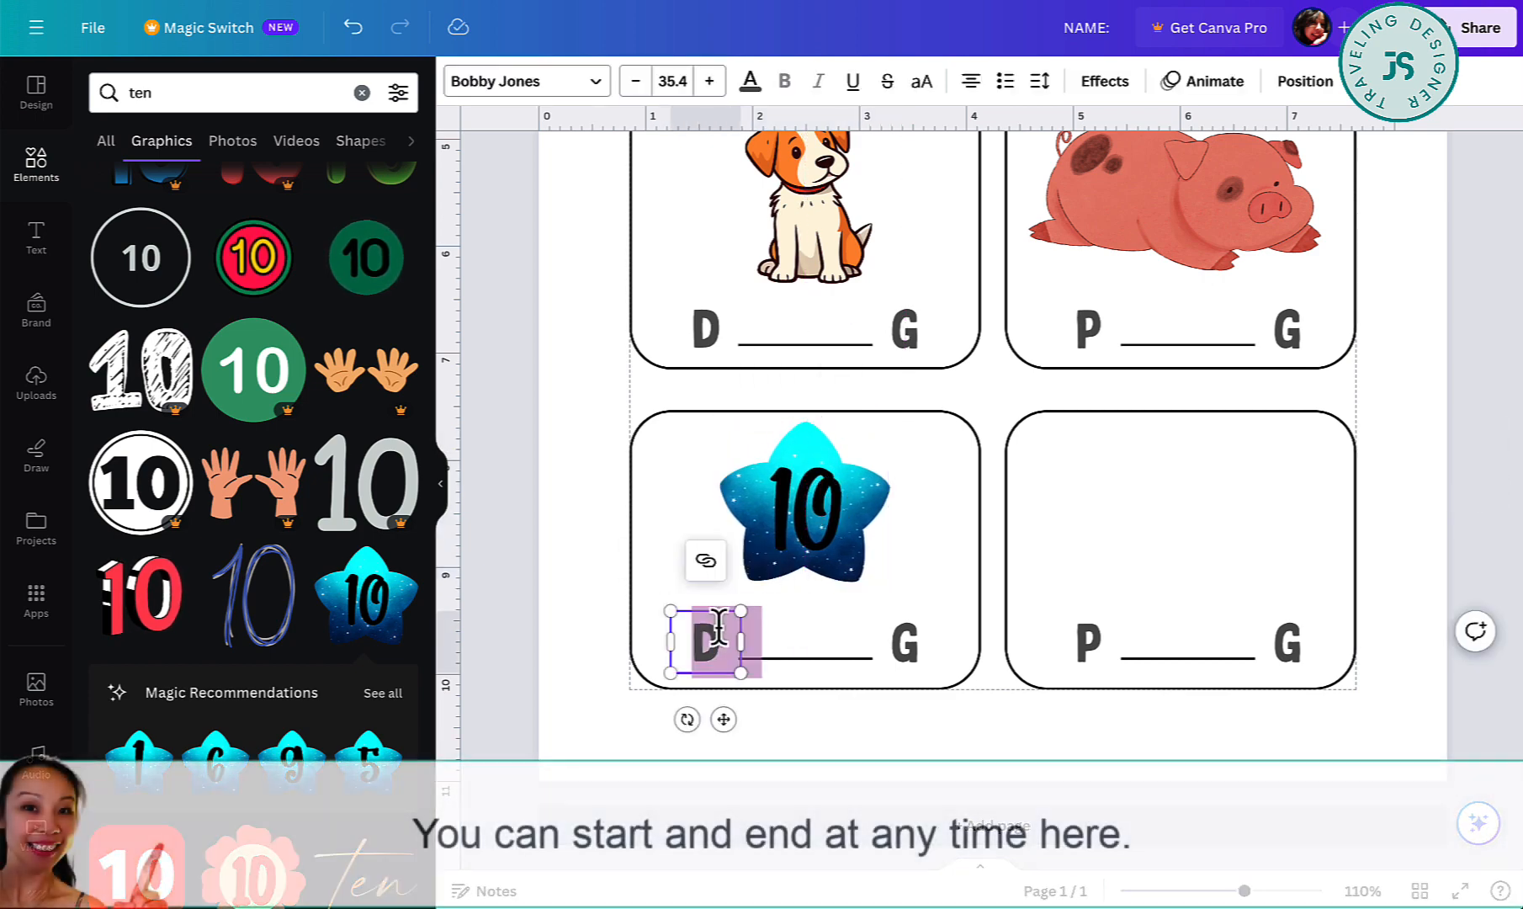
pyautogui.write('T')
pyautogui.click(914, 658)
pyautogui.doubleClick(914, 658)
pyautogui.write('N')
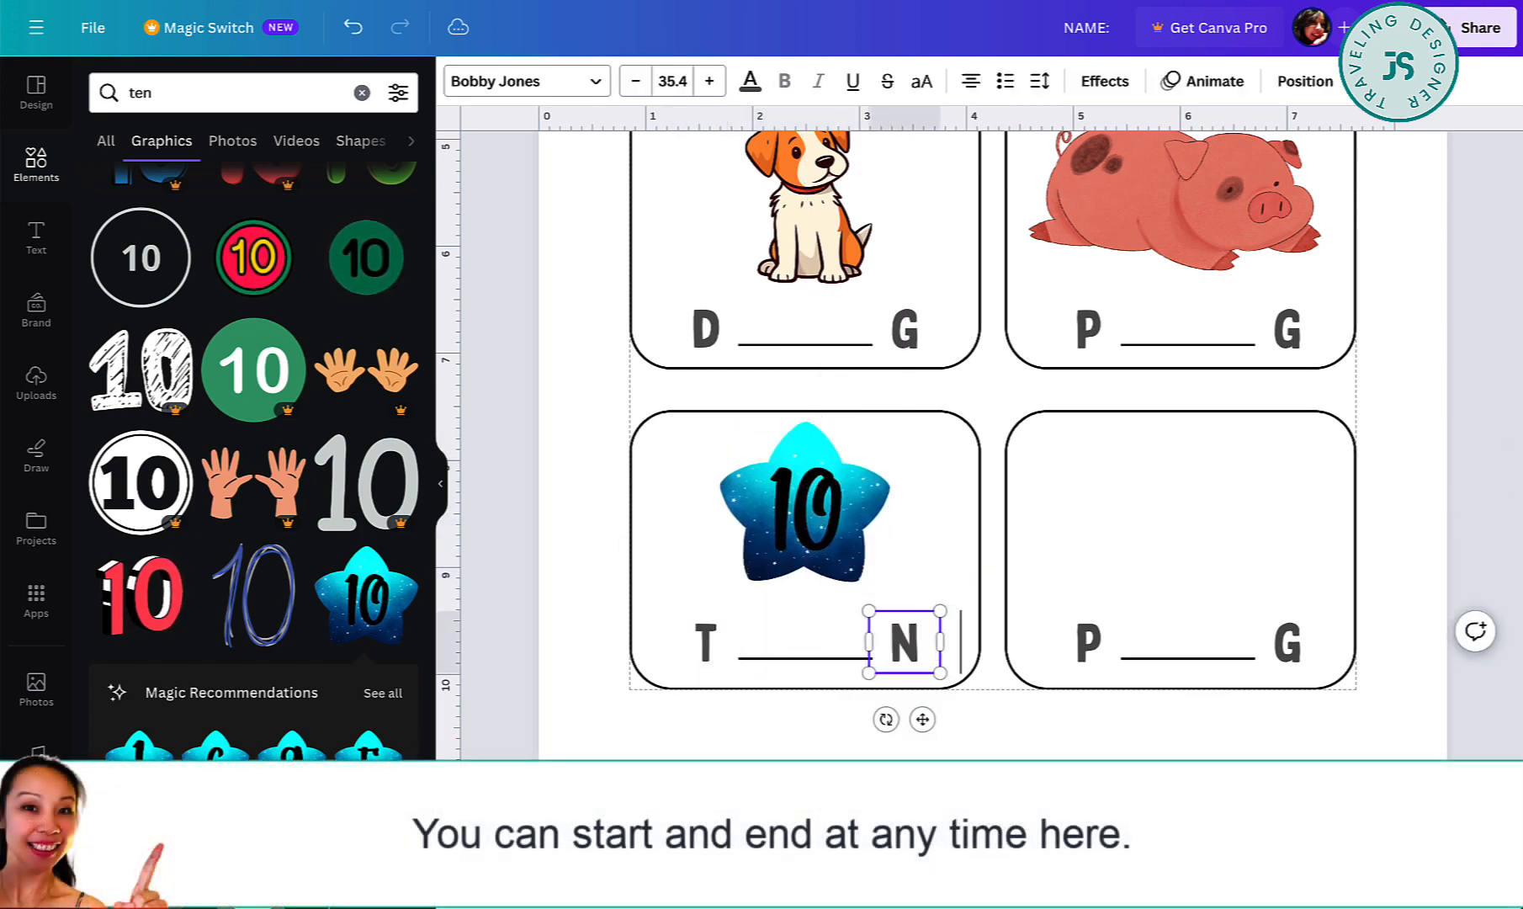
# Search the graphics for "leg" and add the walking legs in striped trousers to the page.
pyautogui.click(179, 91)
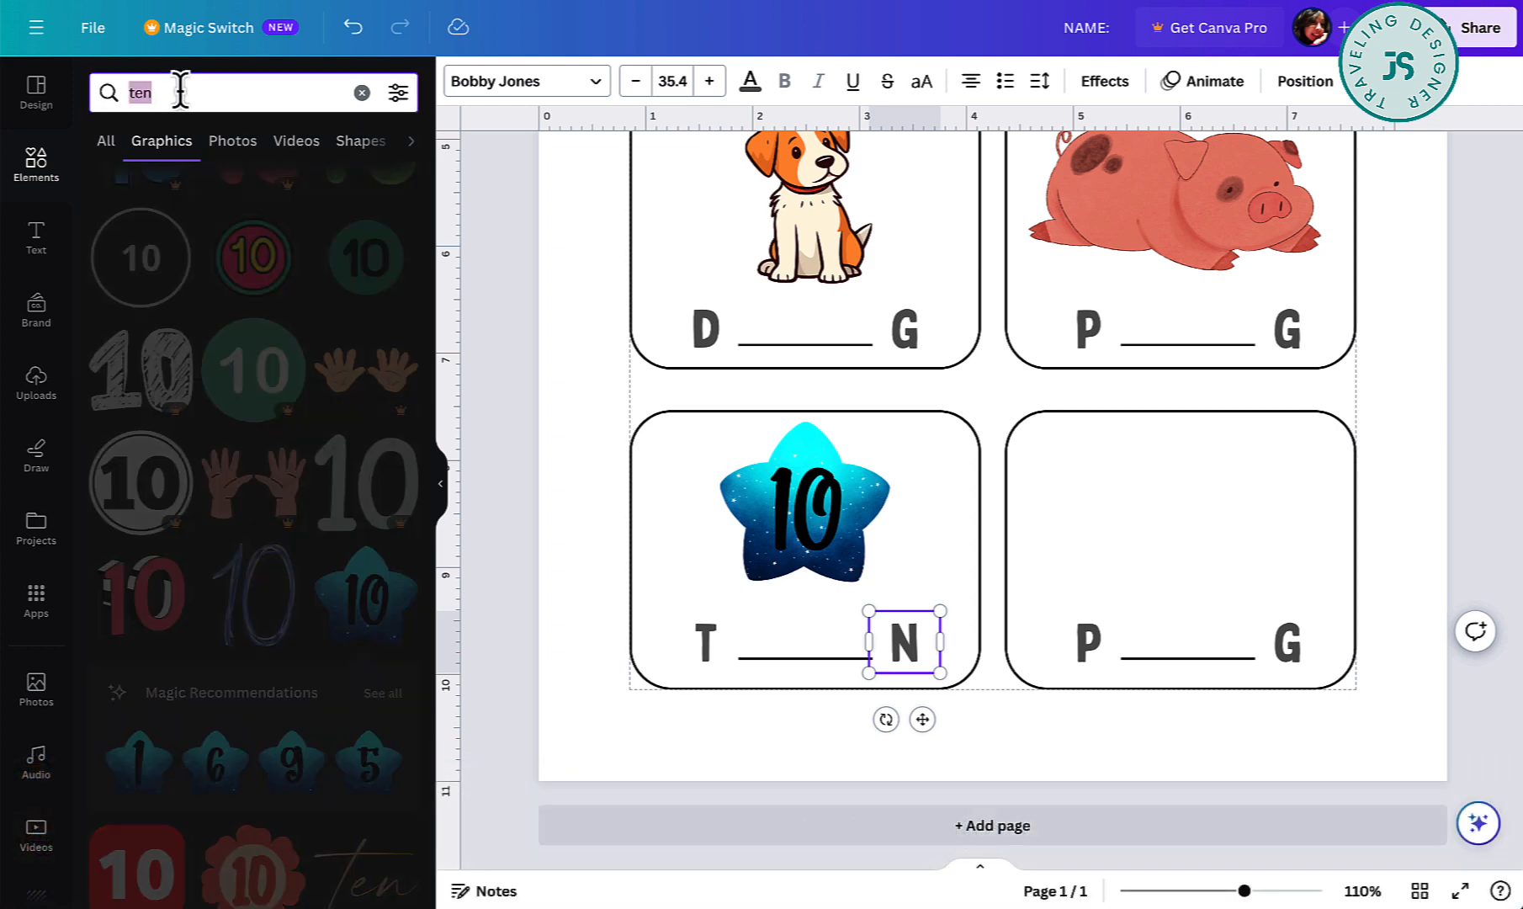
pyautogui.write('leg')
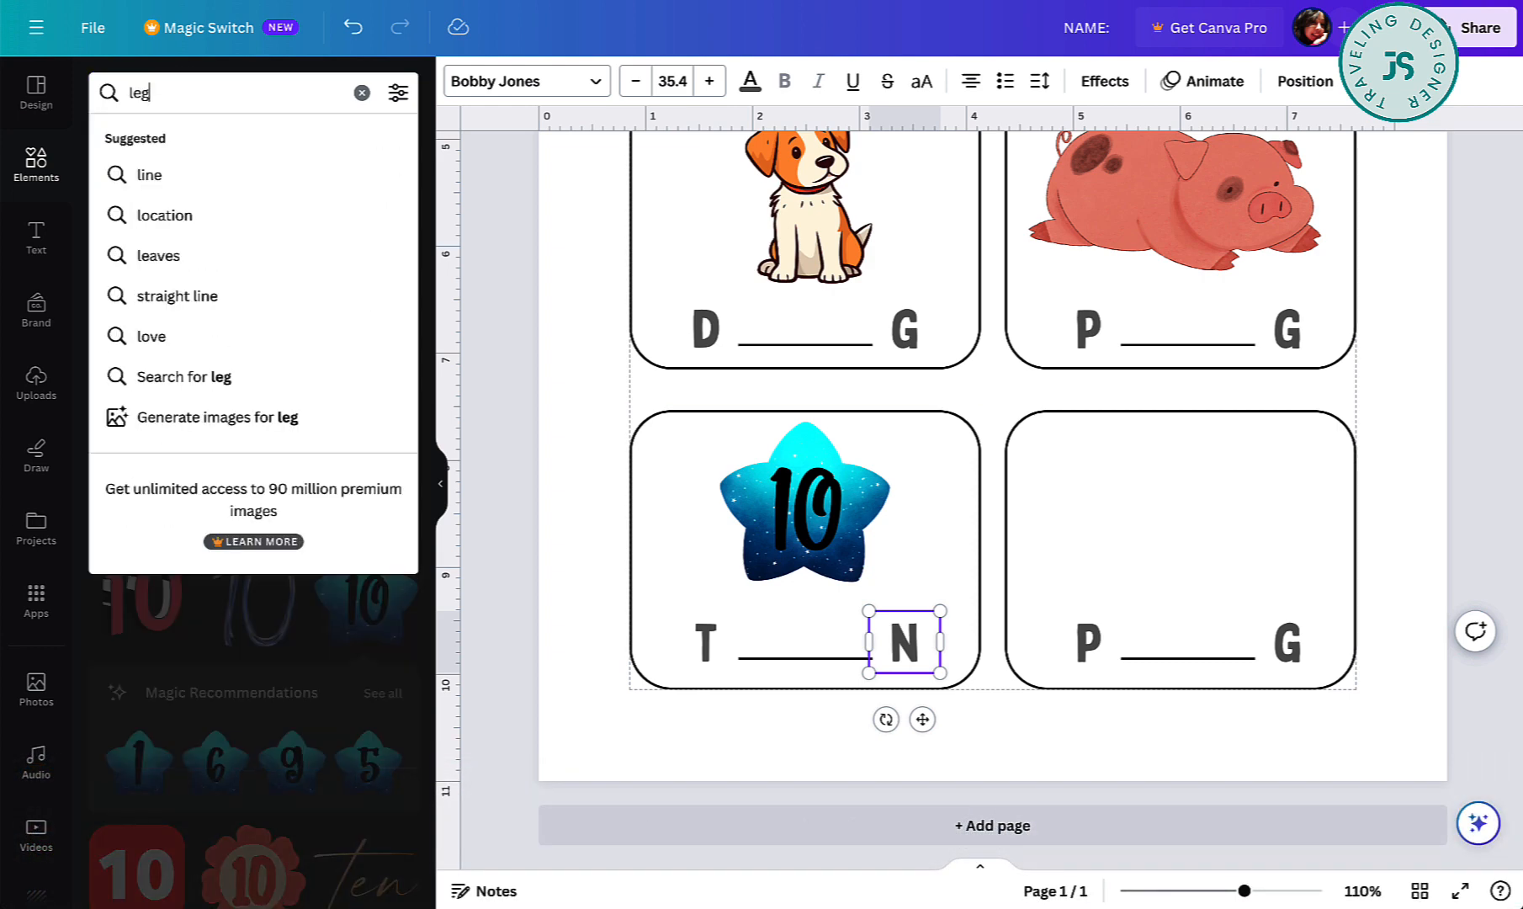
pyautogui.press('Return')
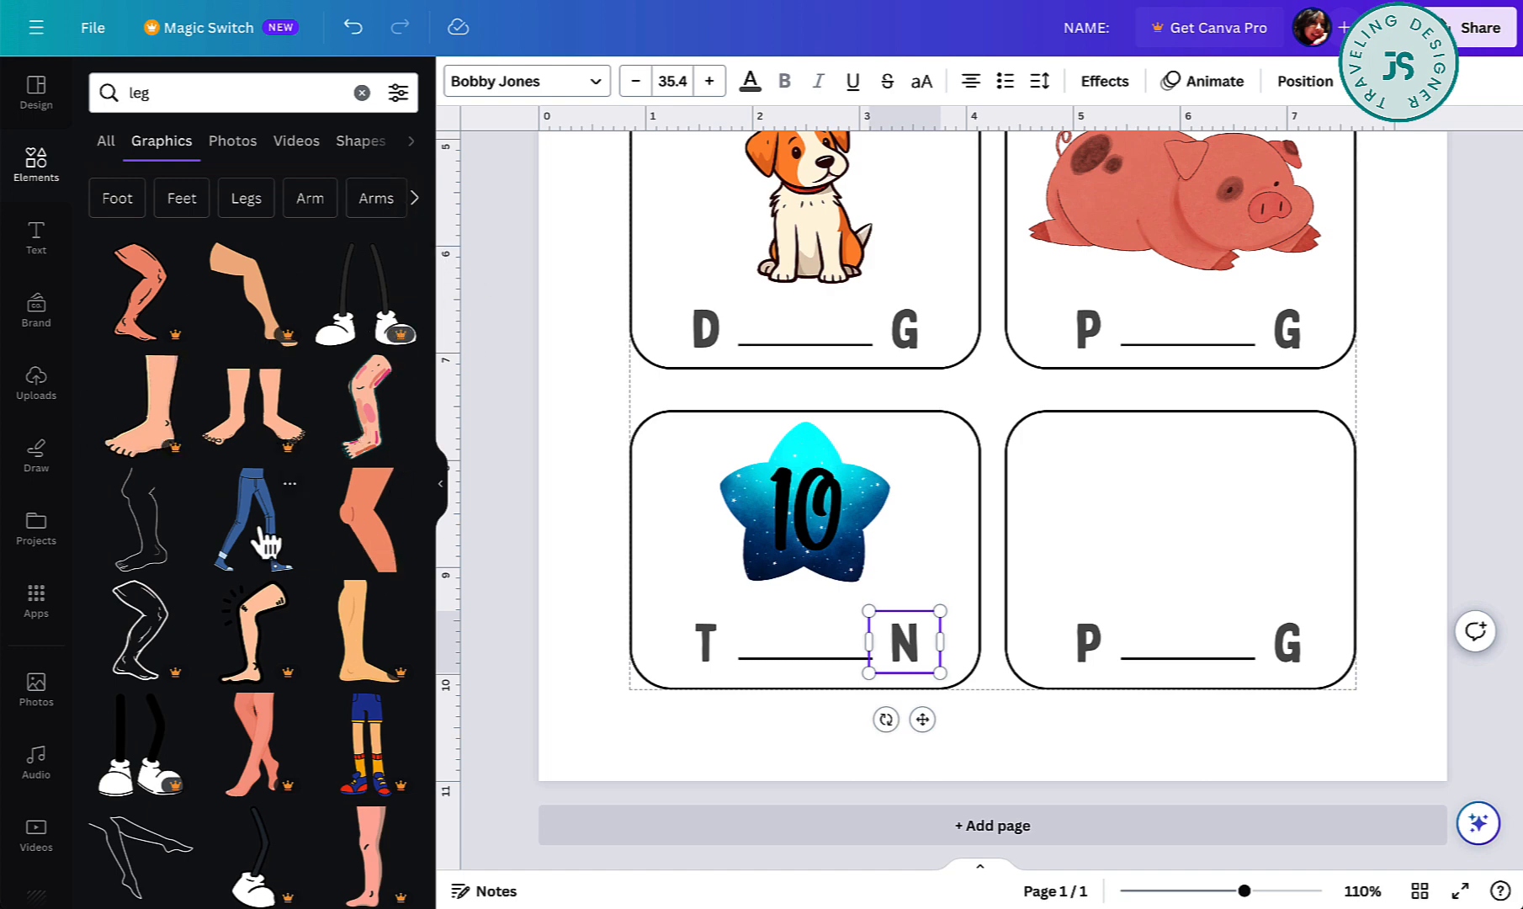
pyautogui.scroll(-3, 328, 743)
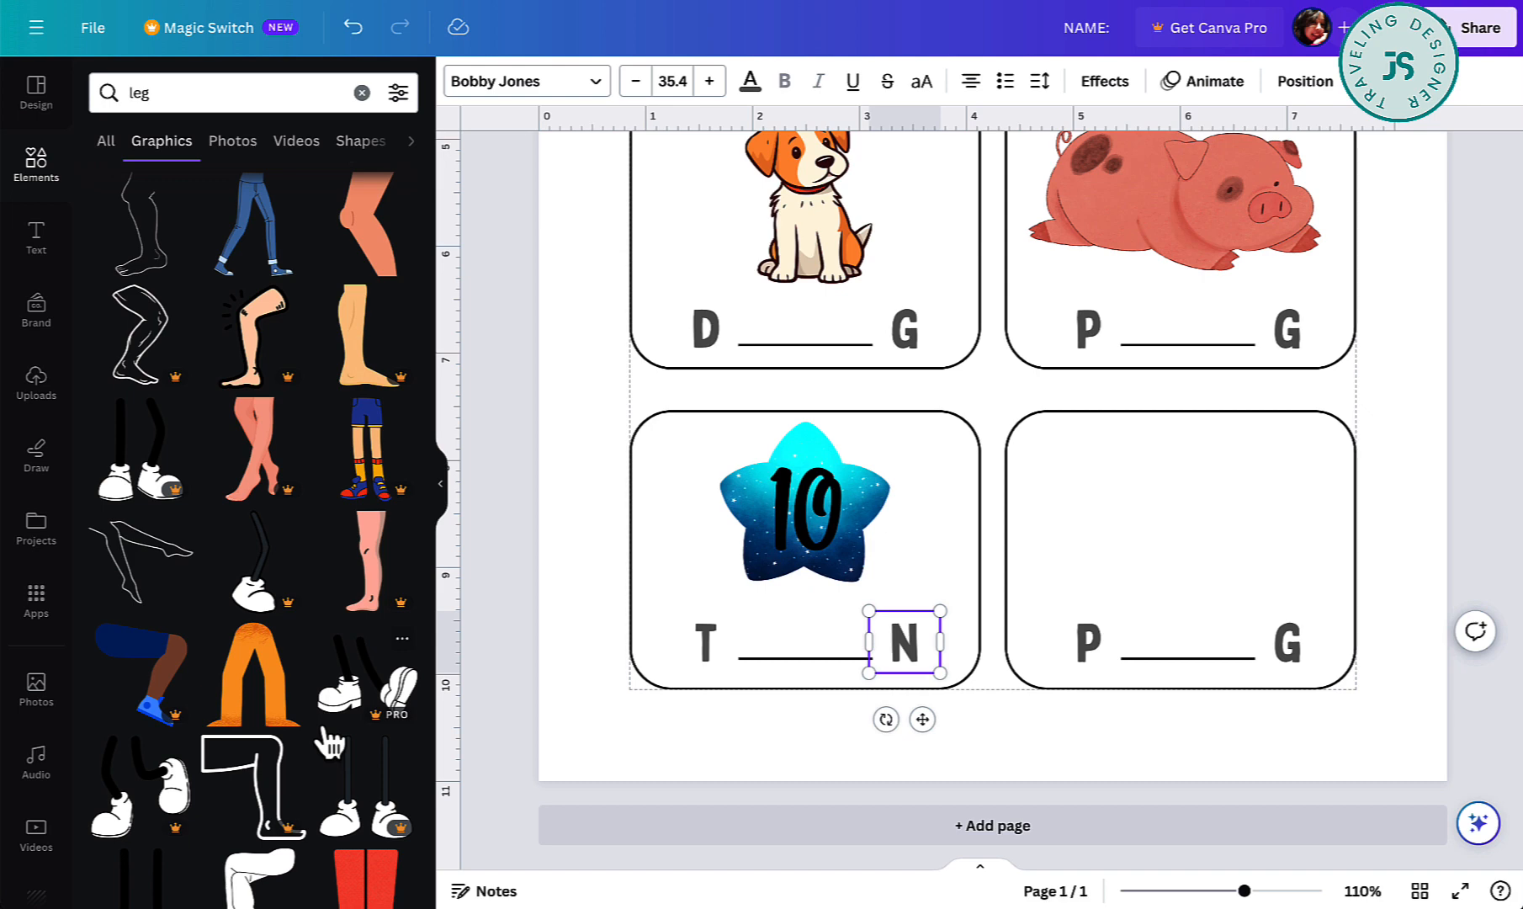
pyautogui.scroll(-3, 330, 742)
pyautogui.scroll(-1, 330, 742)
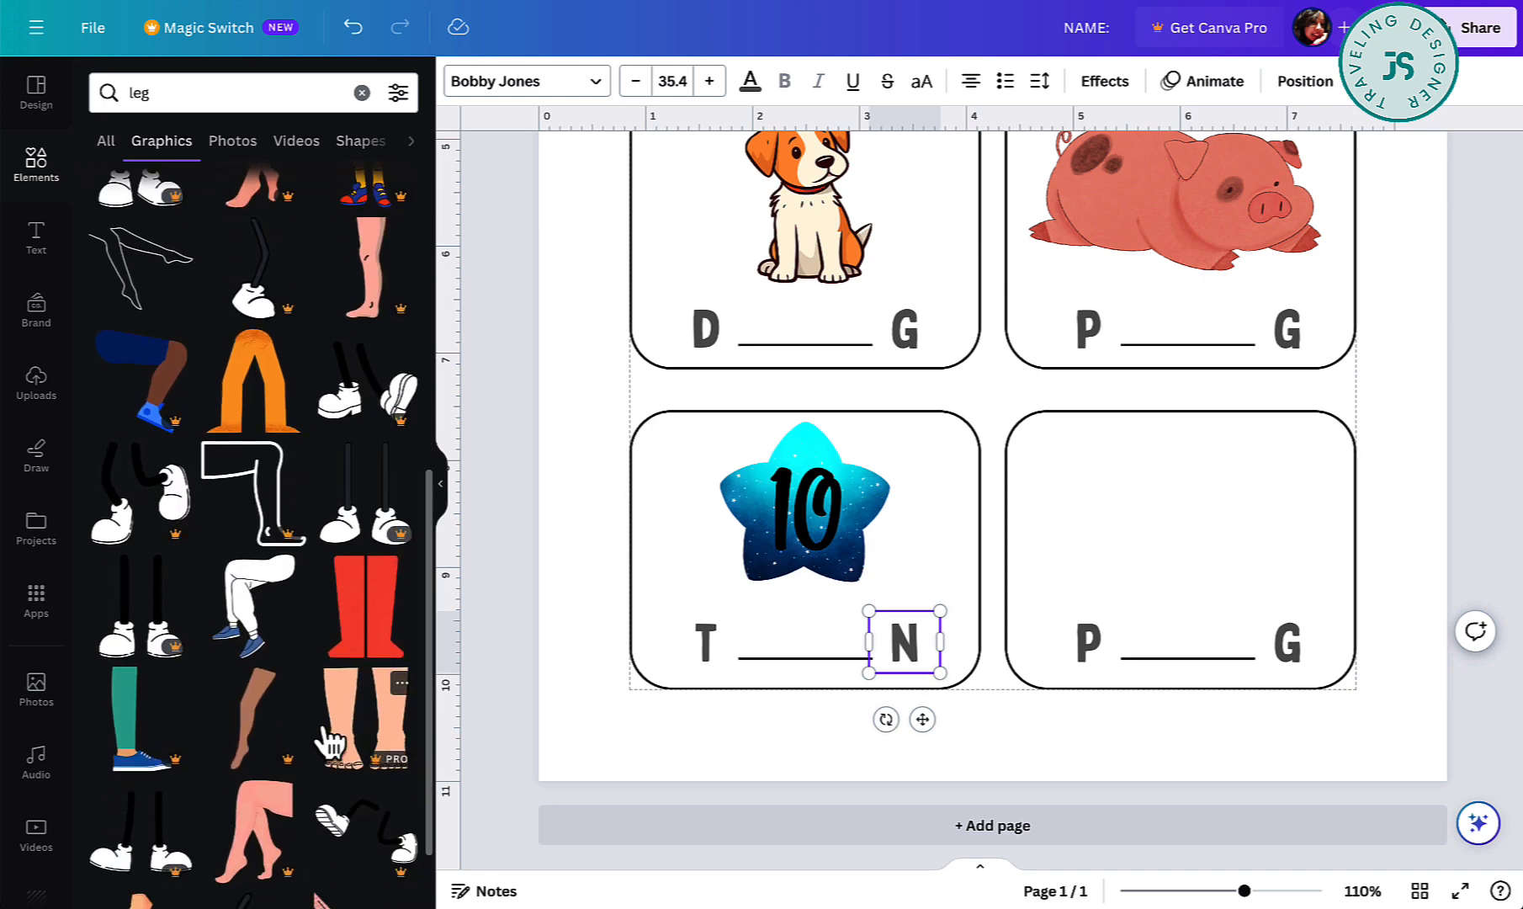
pyautogui.scroll(6, 330, 742)
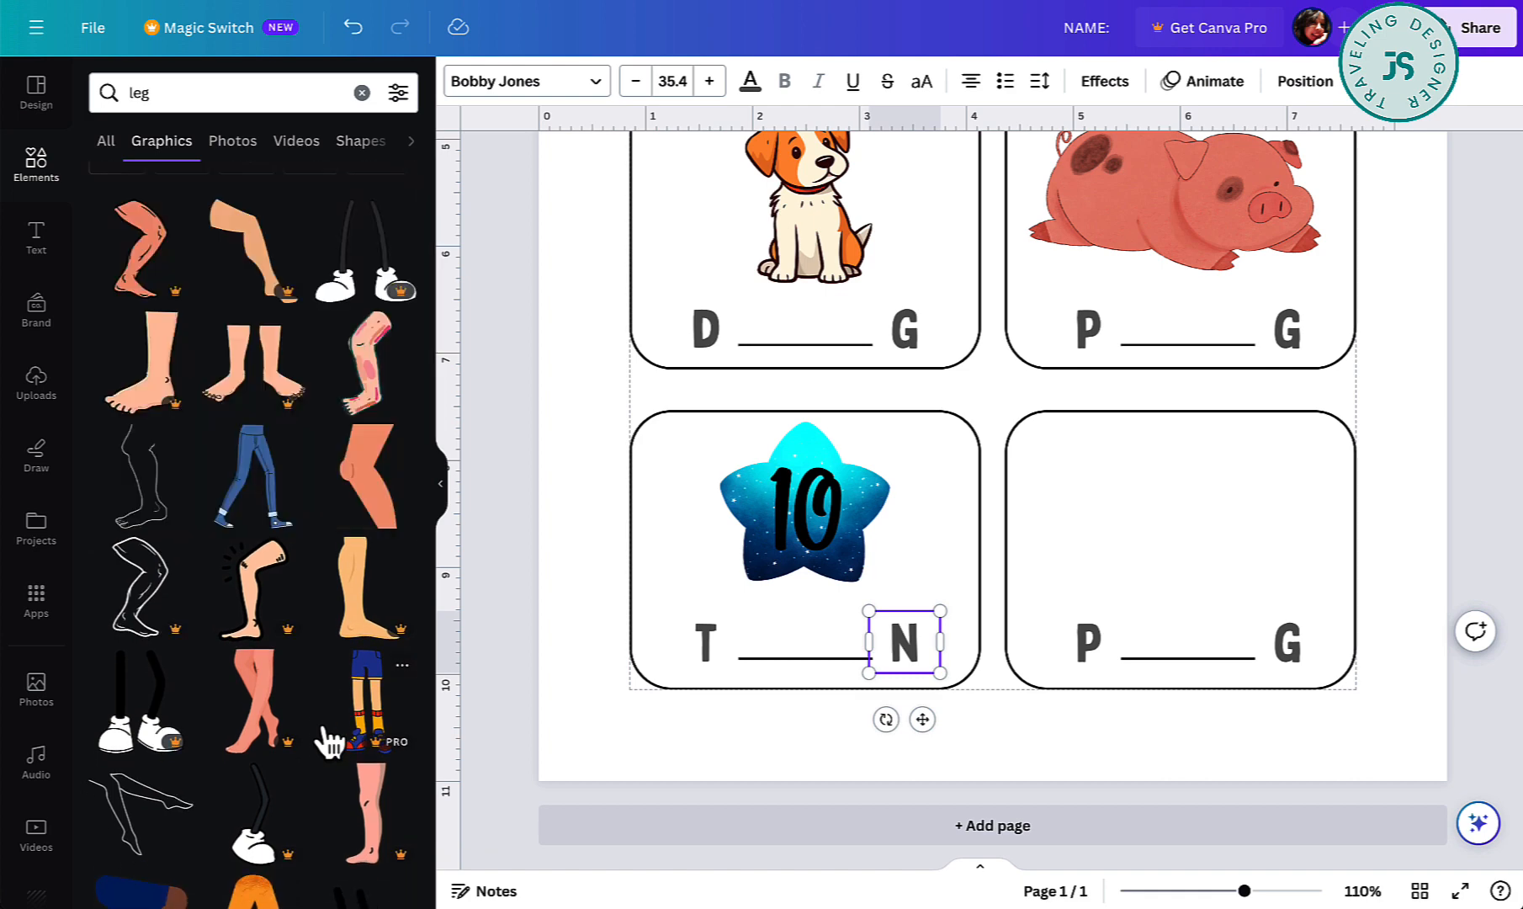
pyautogui.scroll(-4, 295, 691)
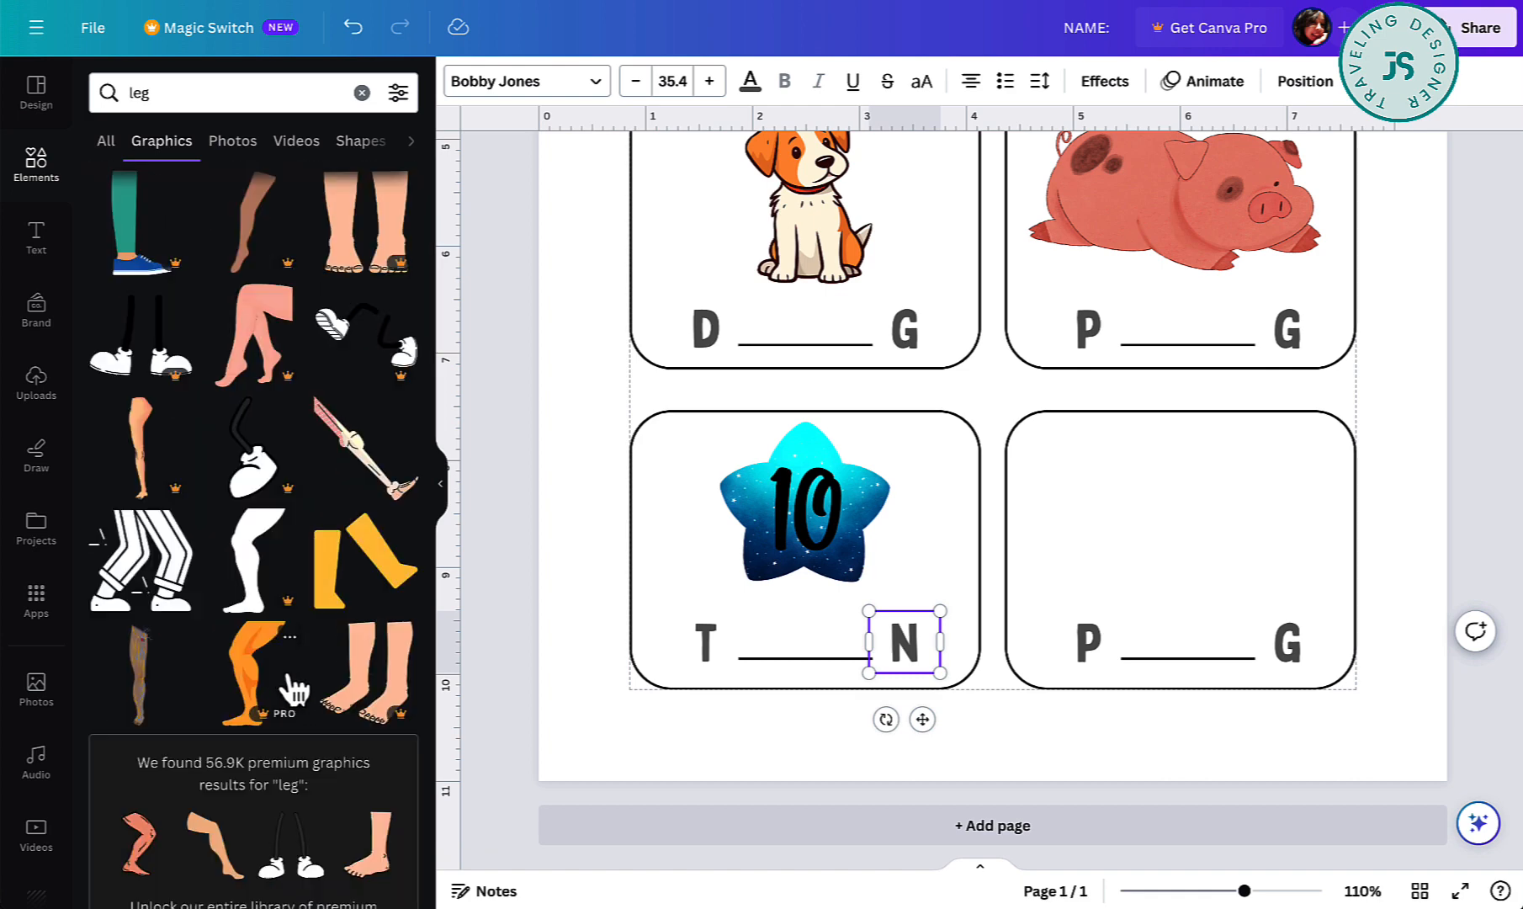
pyautogui.click(173, 599)
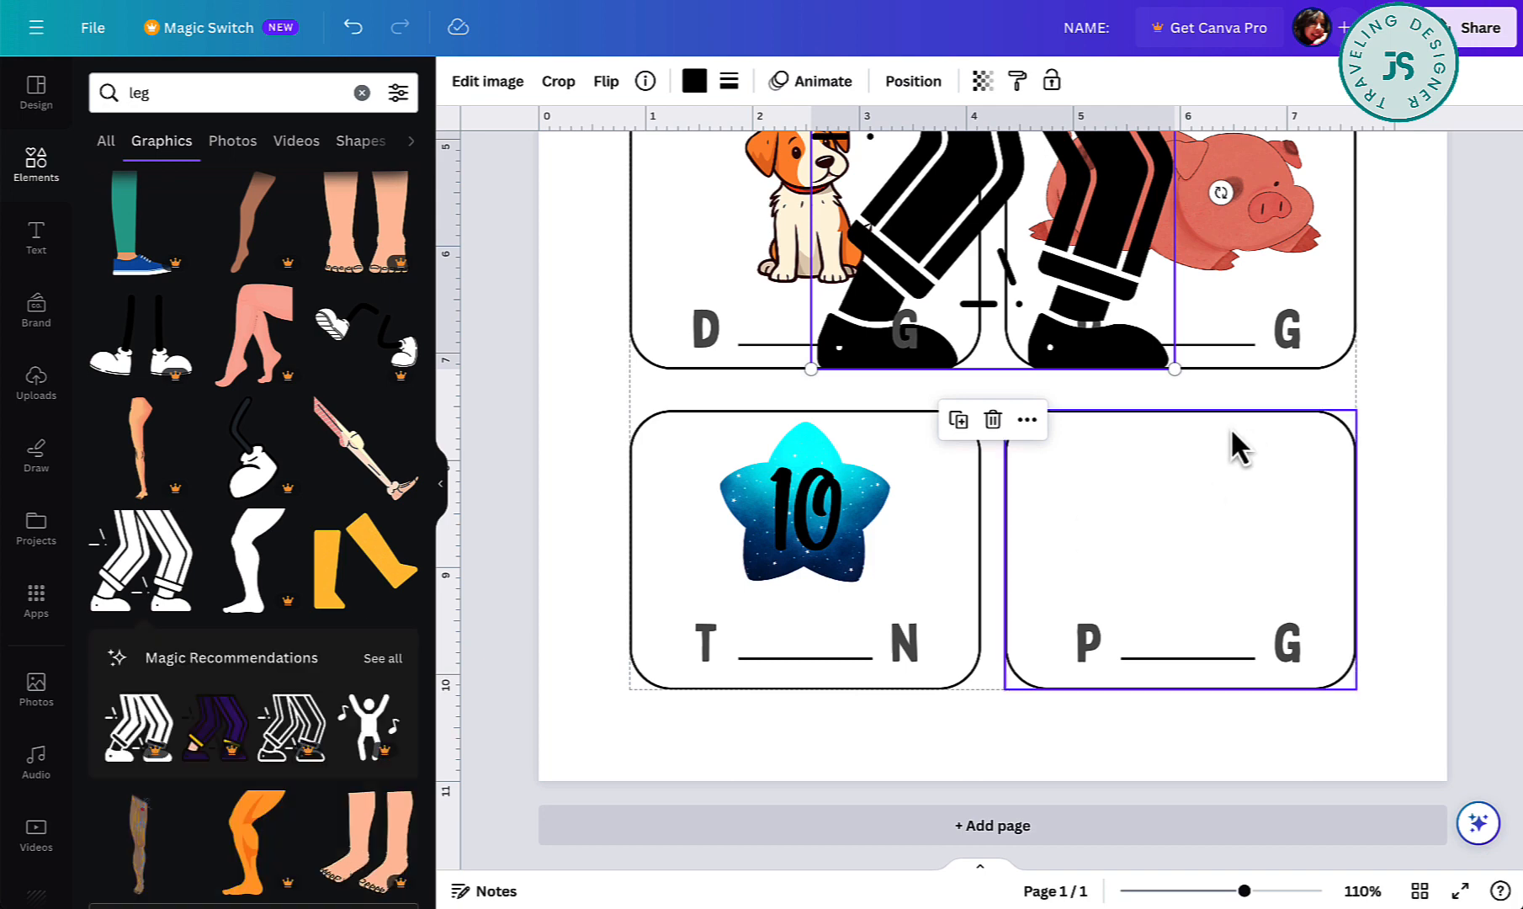
# Shrink the legs graphic and place it above the P-blank-G word in the last empty box.
pyautogui.moveTo(1105, 343); pyautogui.dragTo(1252, 661)
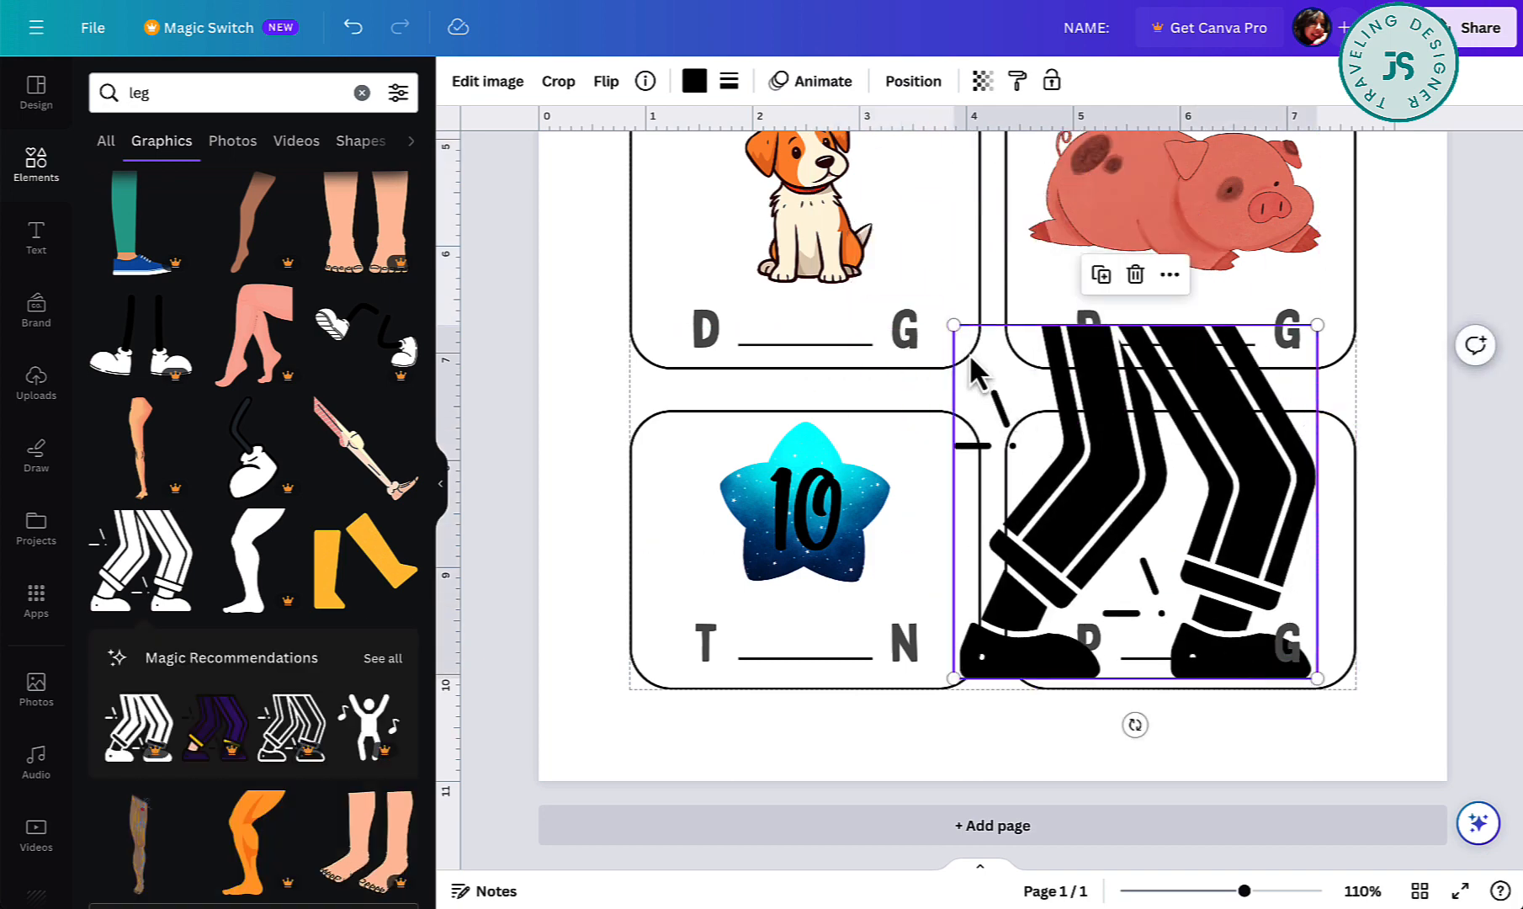
pyautogui.moveTo(953, 326); pyautogui.dragTo(1176, 541)
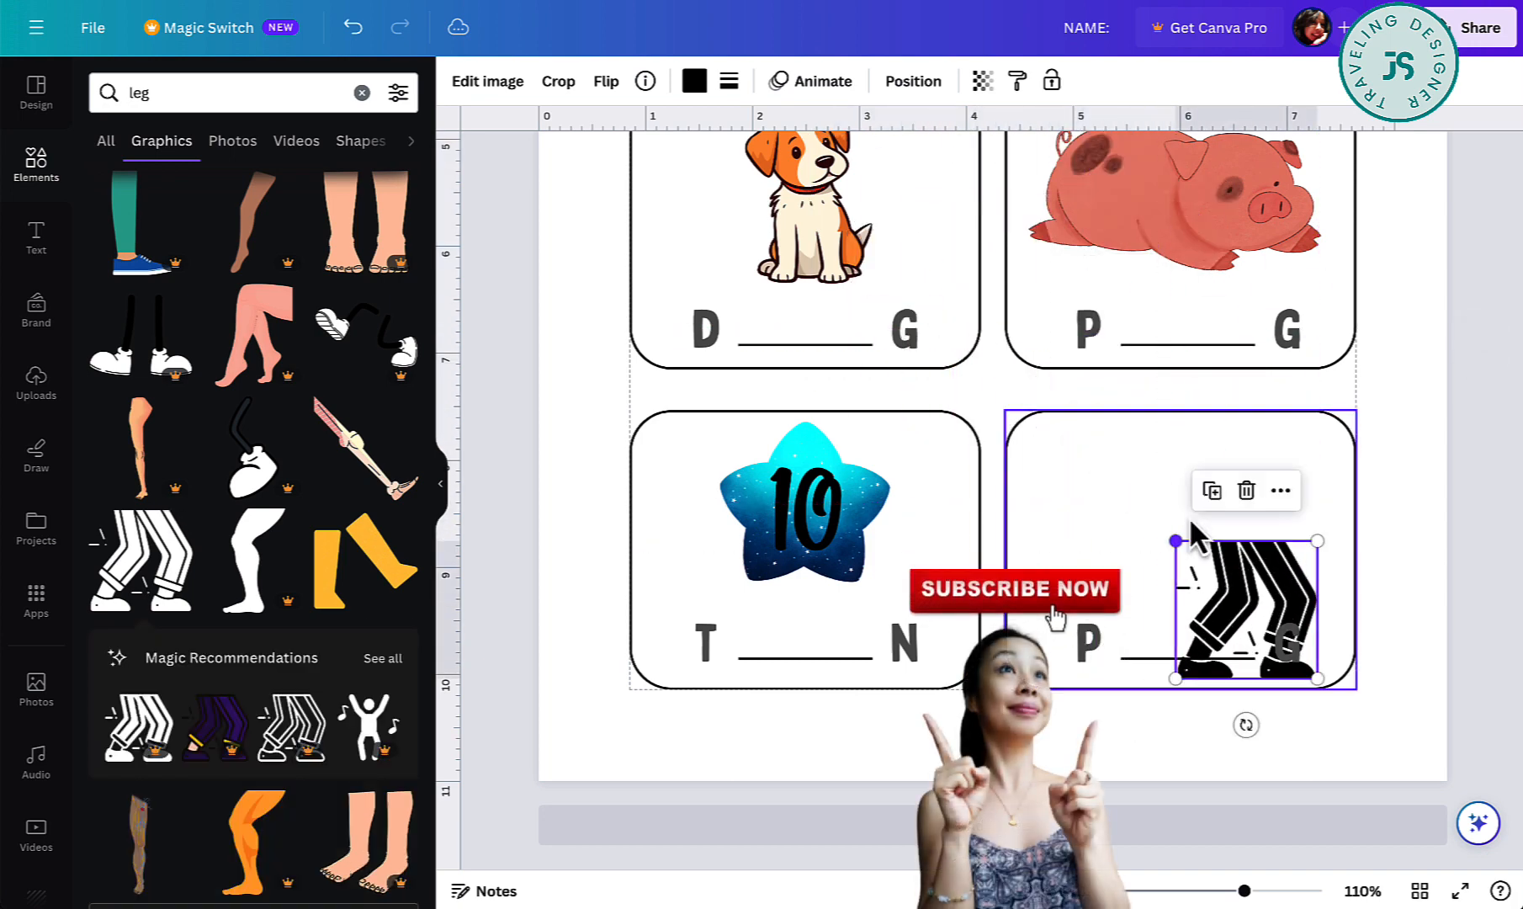
pyautogui.moveTo(1270, 561); pyautogui.dragTo(1213, 446)
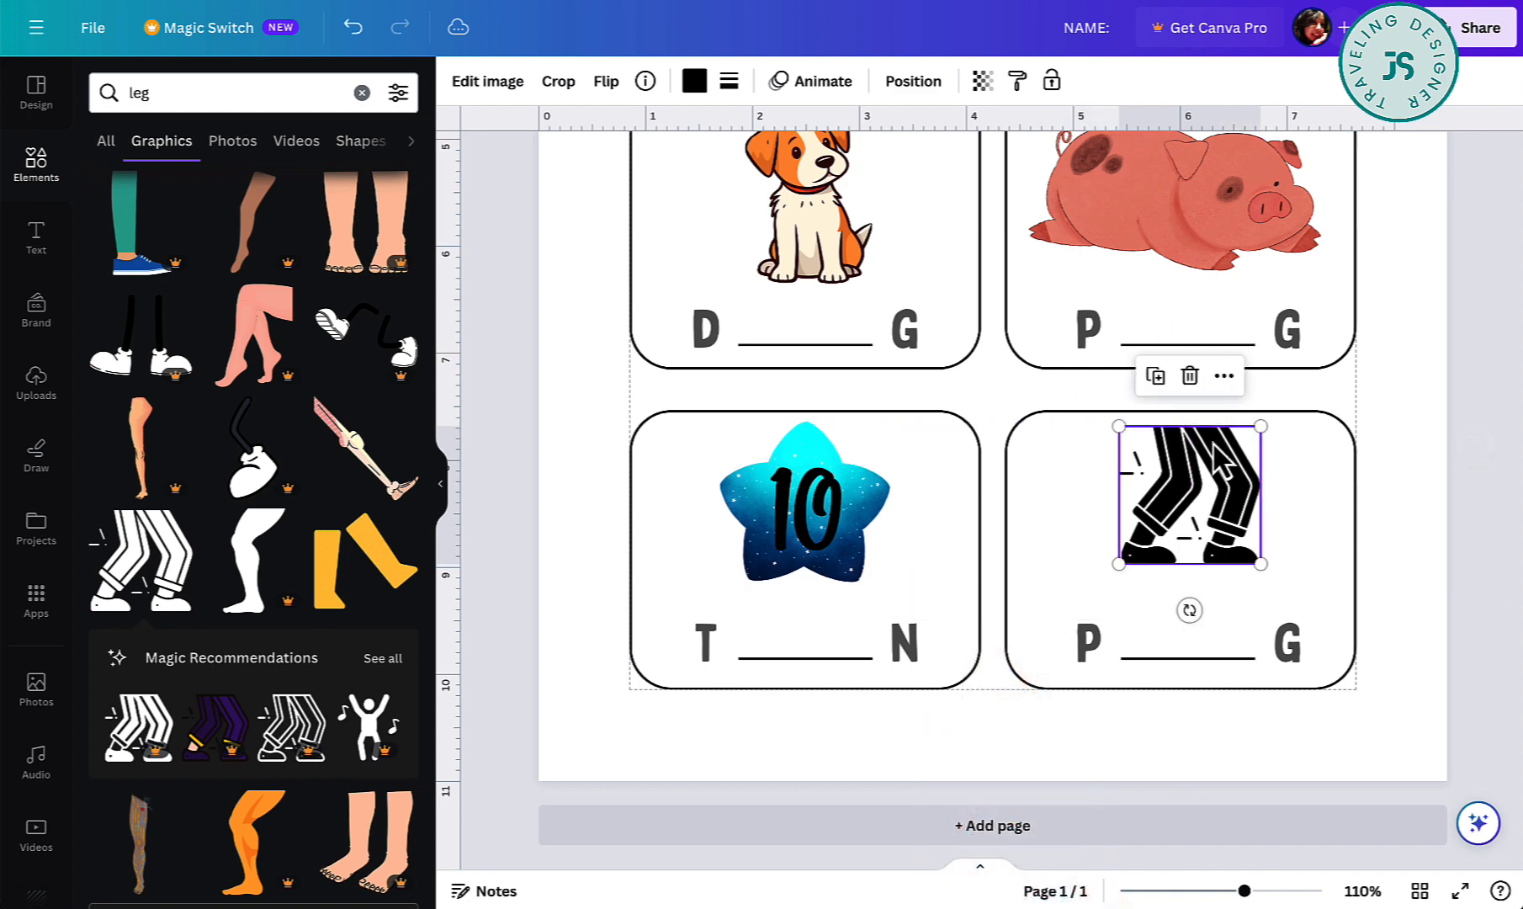
# Change the first letter below the legs graphic to "L", keeping the "G" at the end.
pyautogui.click(1078, 662)
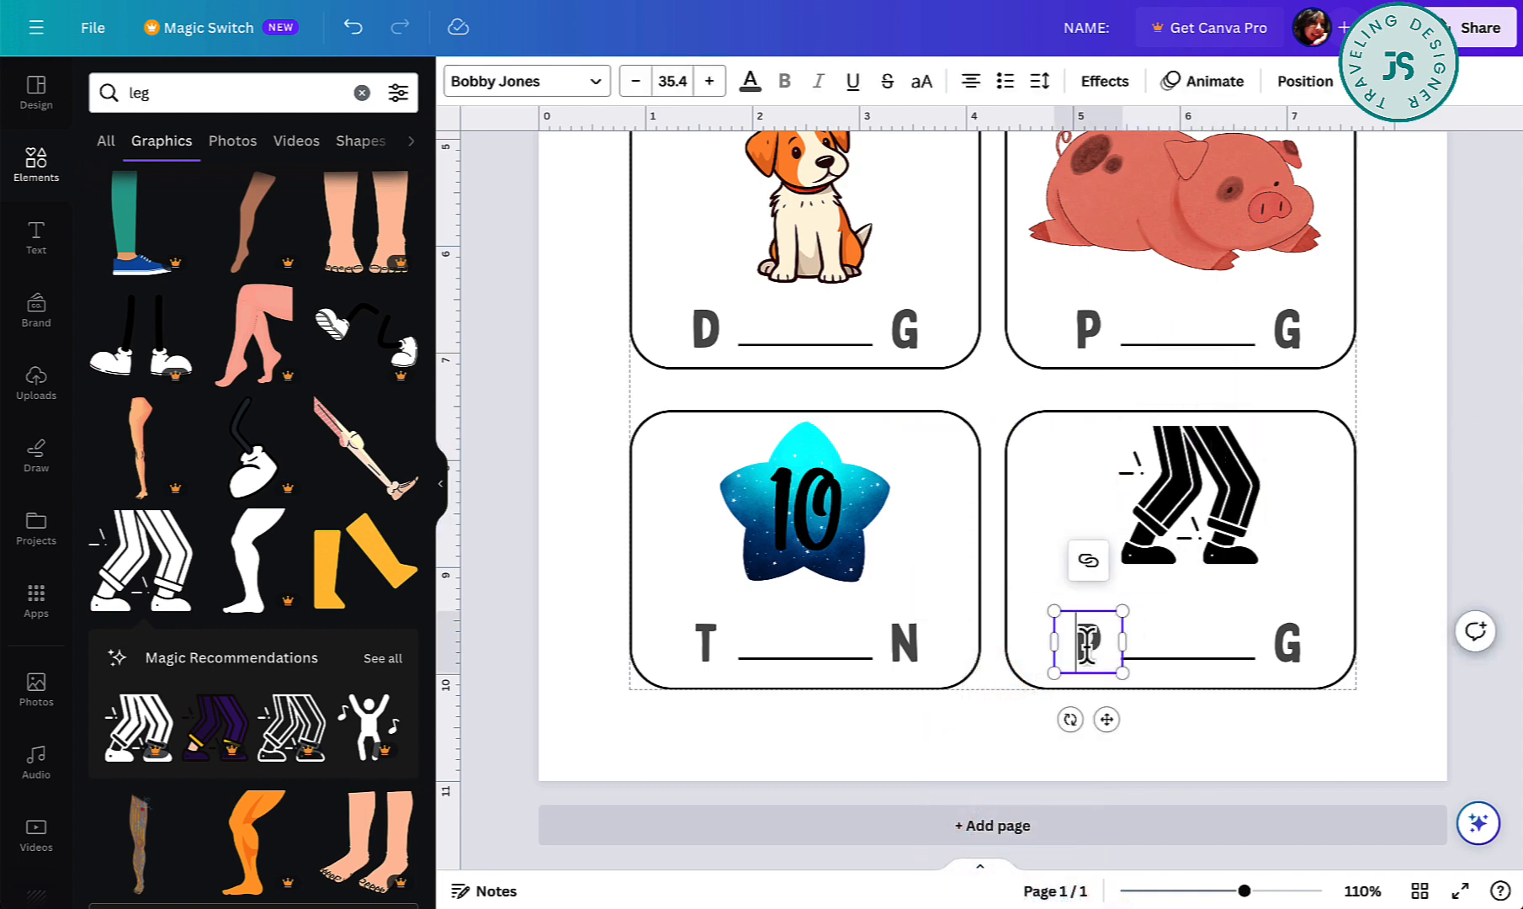
pyautogui.write('L')
pyautogui.click(1283, 644)
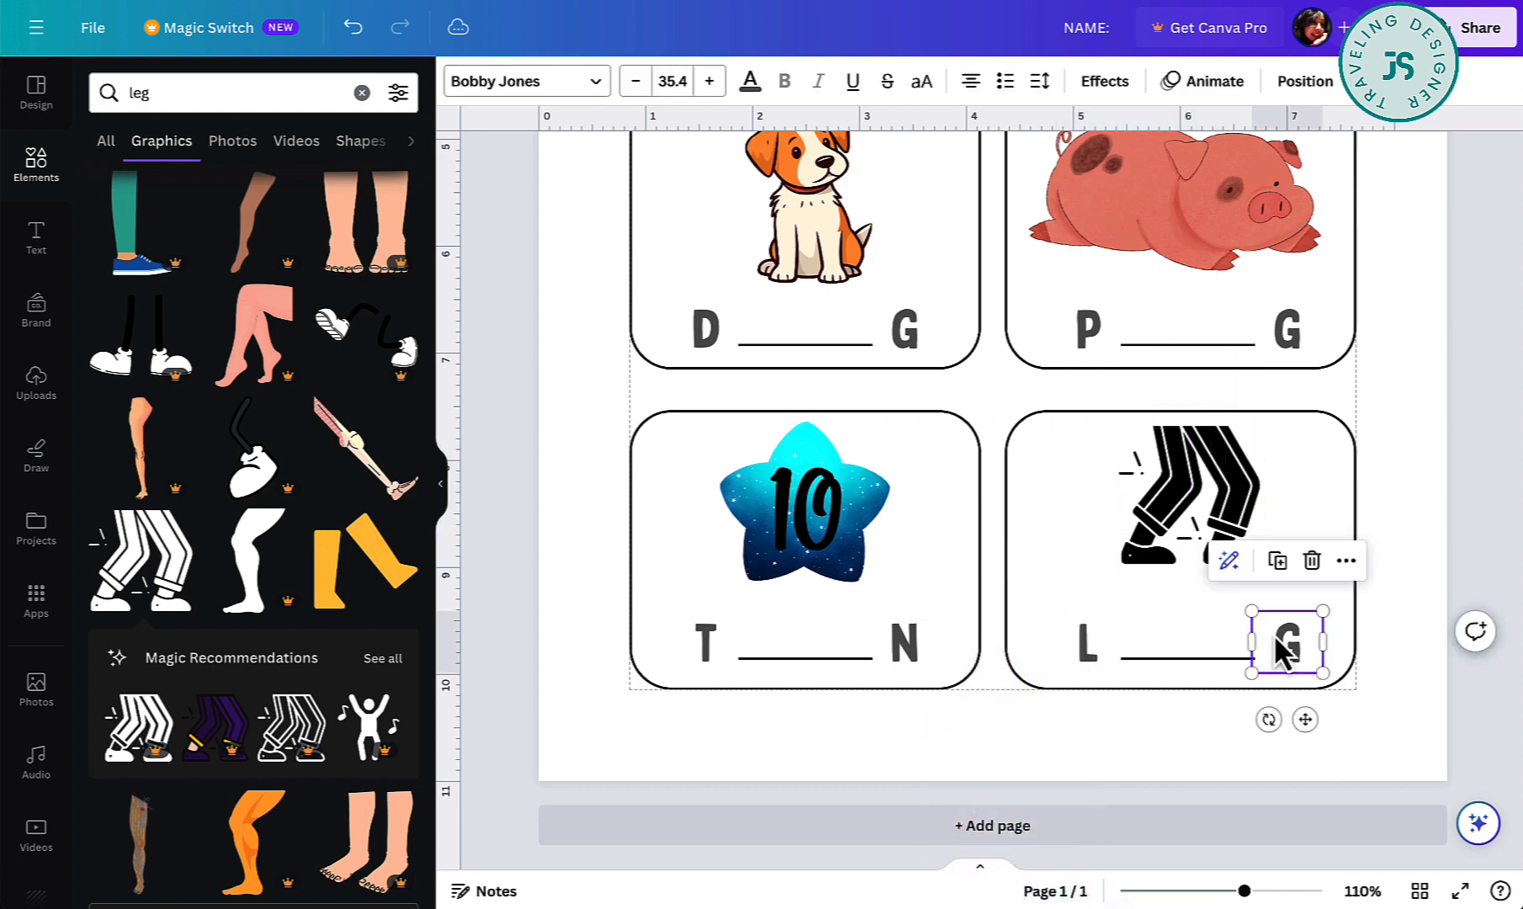
pyautogui.click(1283, 644)
pyautogui.click(1054, 571)
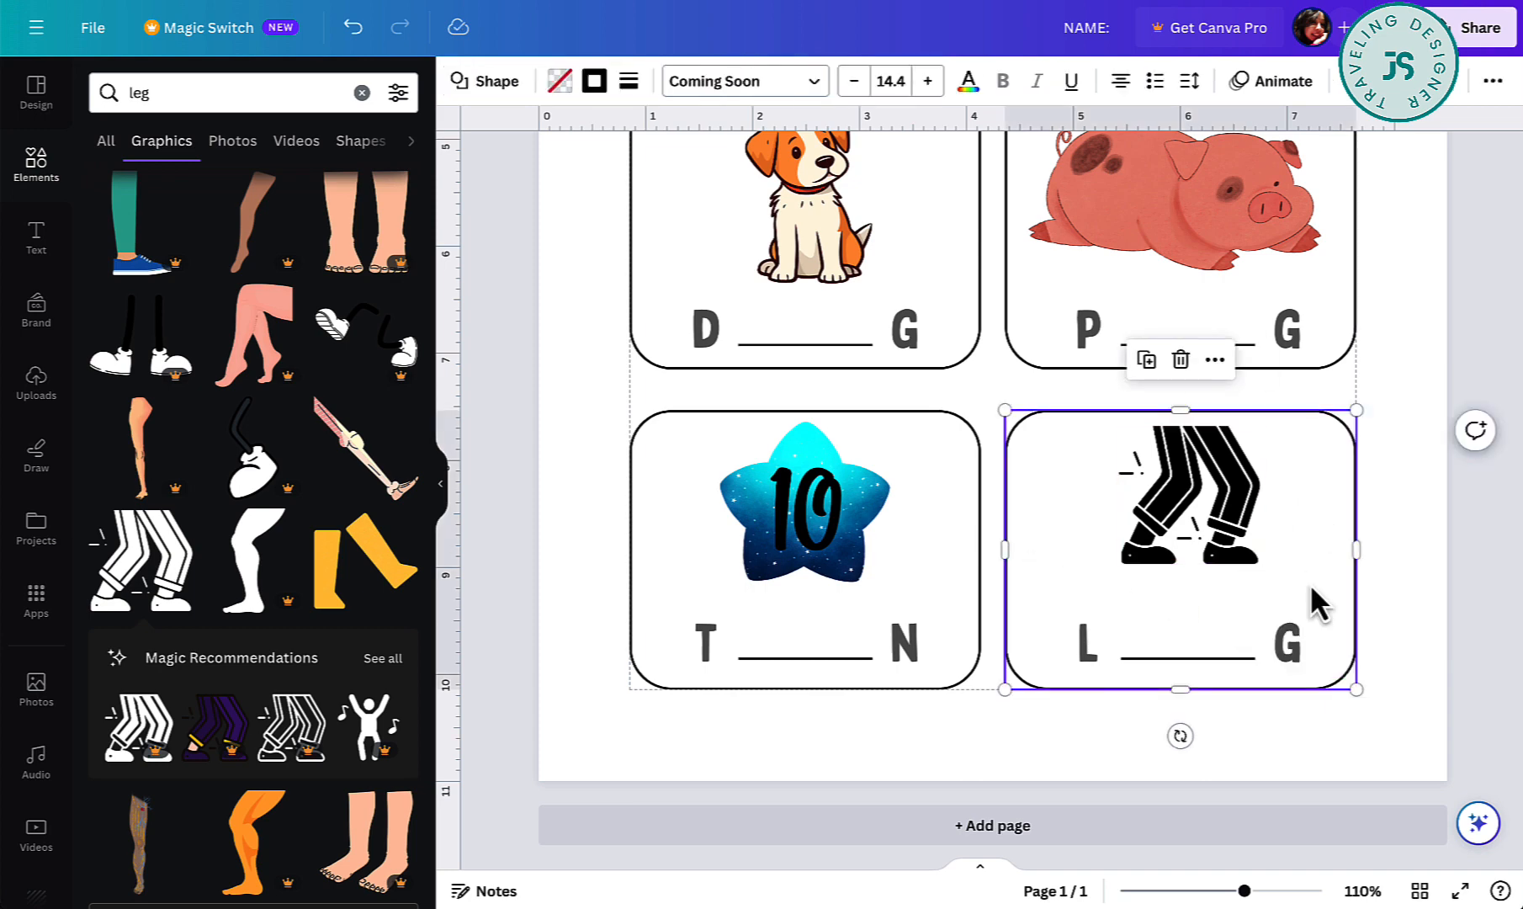
# Enlarge the legs graphic slightly and center it above its word.
pyautogui.click(1258, 560)
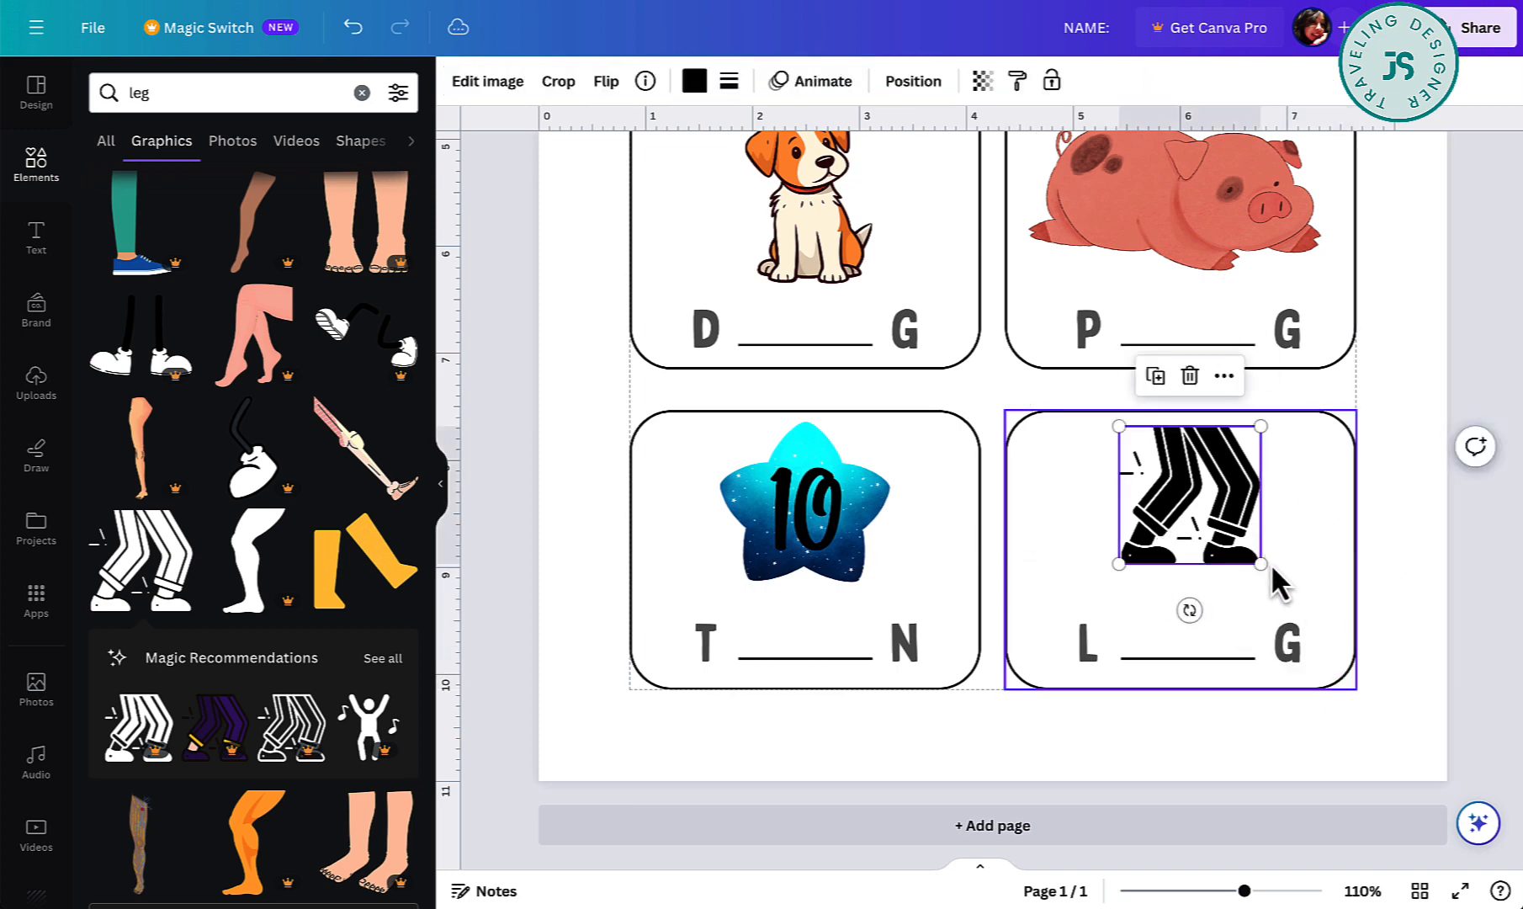
pyautogui.moveTo(1262, 566); pyautogui.dragTo(1285, 590)
pyautogui.moveTo(1254, 534); pyautogui.dragTo(1231, 534)
# Move the header bar and all six boxes down together to clear the NAME label, and shift the whole layout slightly up on the page.
pyautogui.scroll(5, 1397, 527)
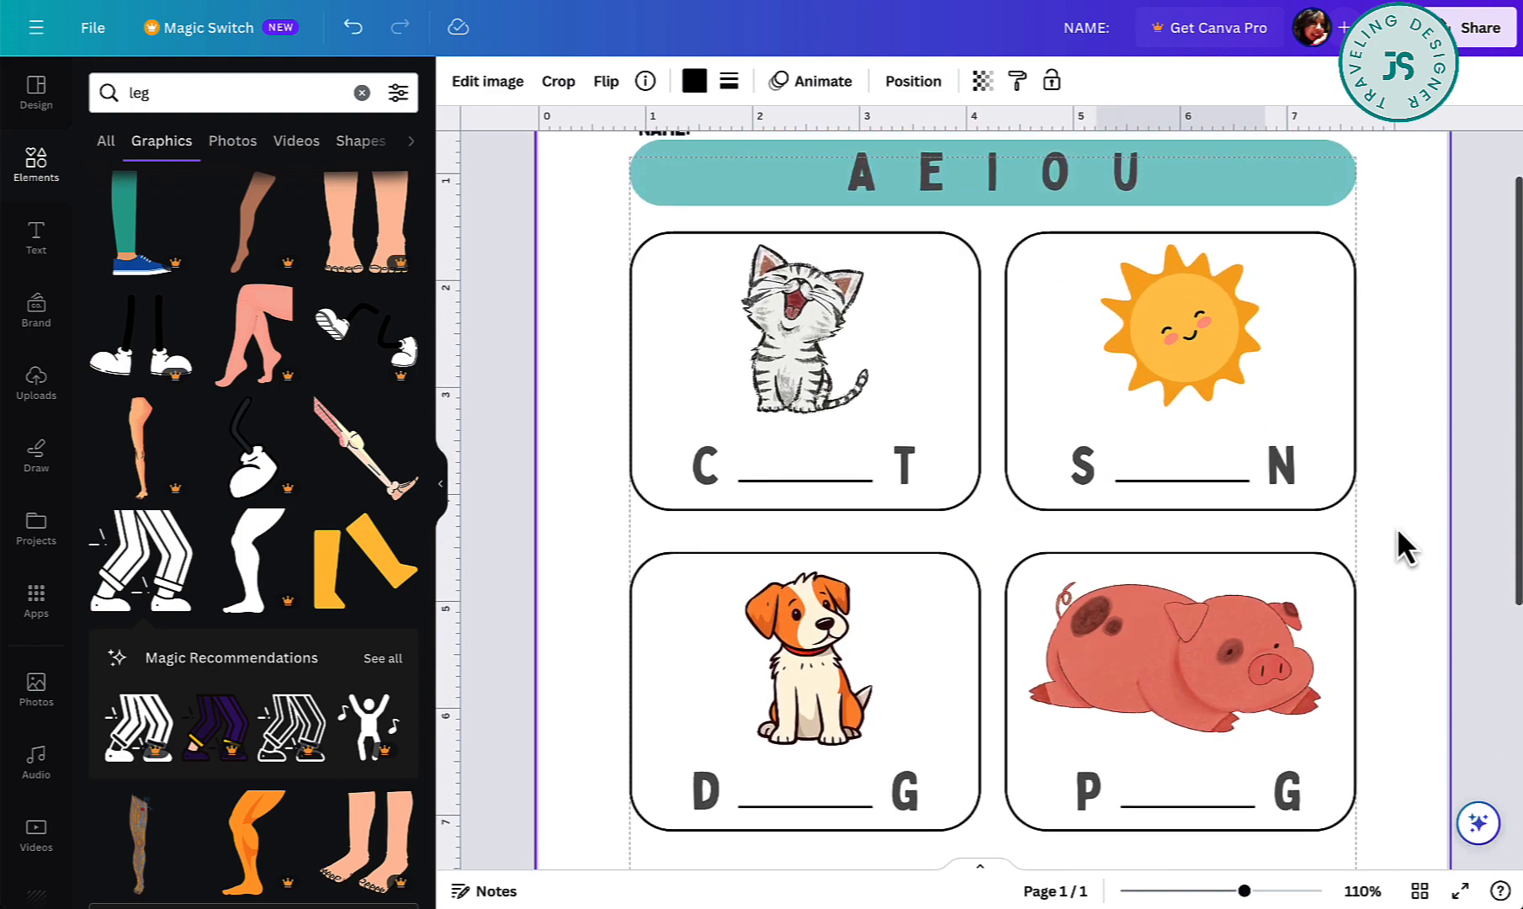
pyautogui.scroll(-5, 1397, 527)
pyautogui.click(1229, 304)
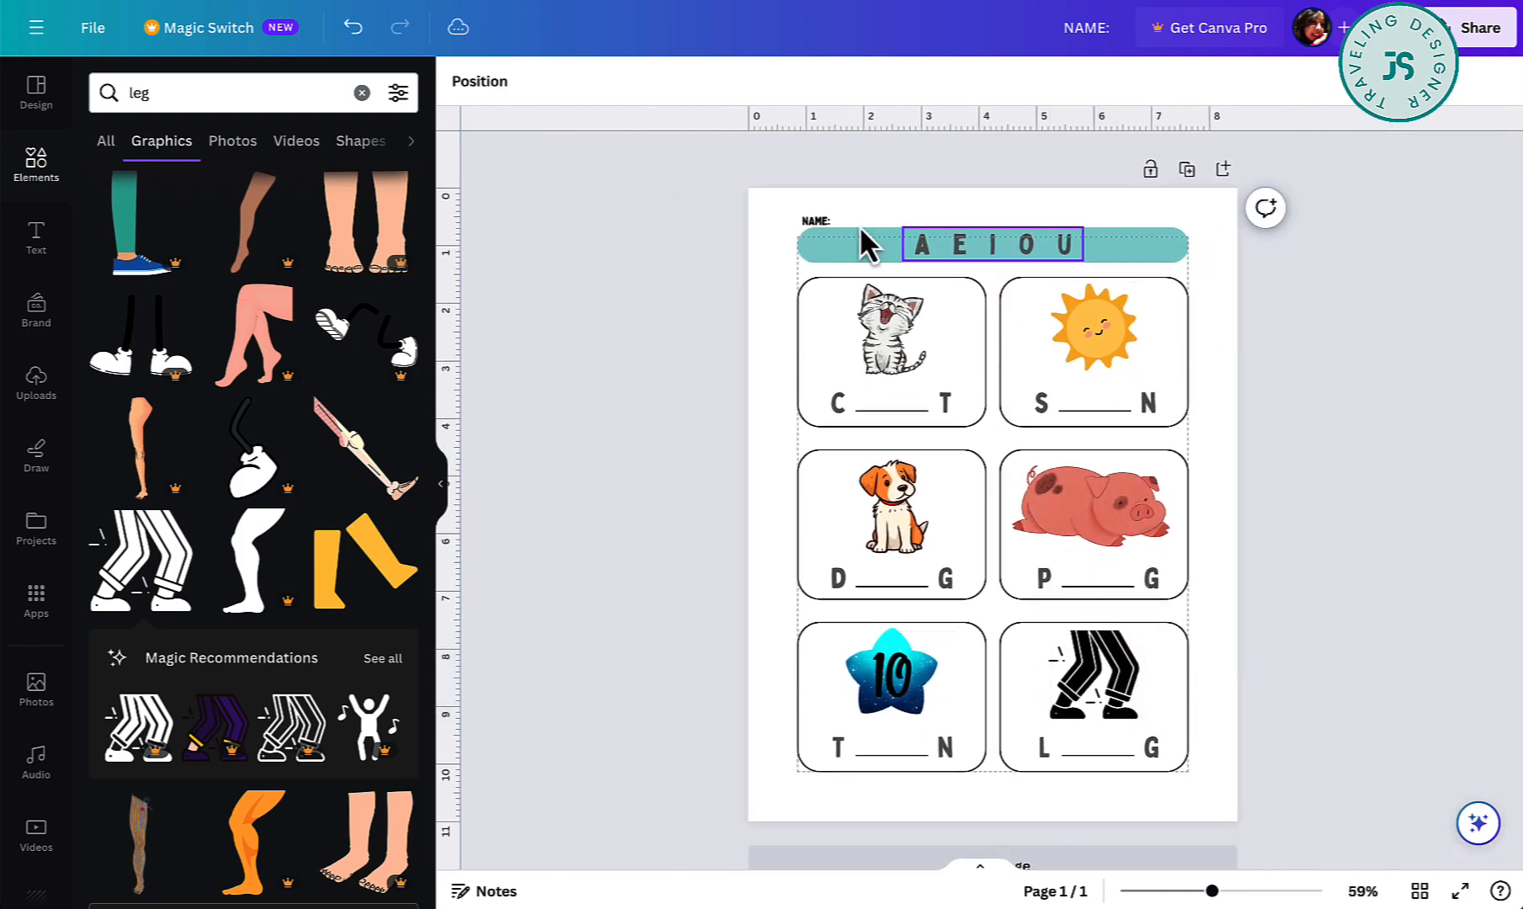
pyautogui.click(999, 248)
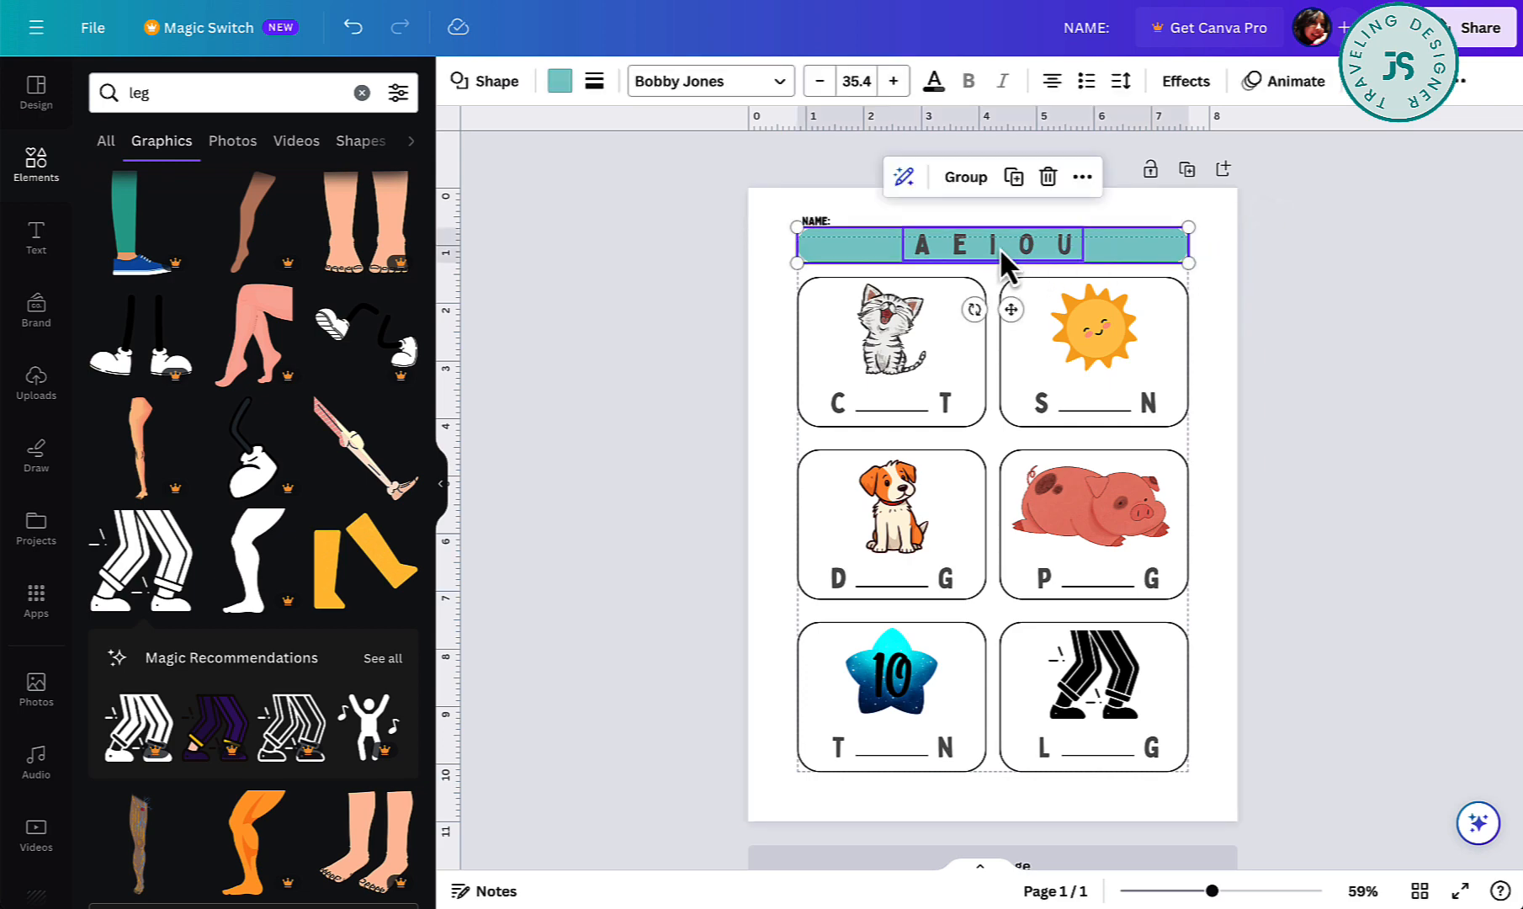
pyautogui.click(812, 221)
pyautogui.moveTo(812, 221); pyautogui.dragTo(1252, 767)
pyautogui.click(1252, 766)
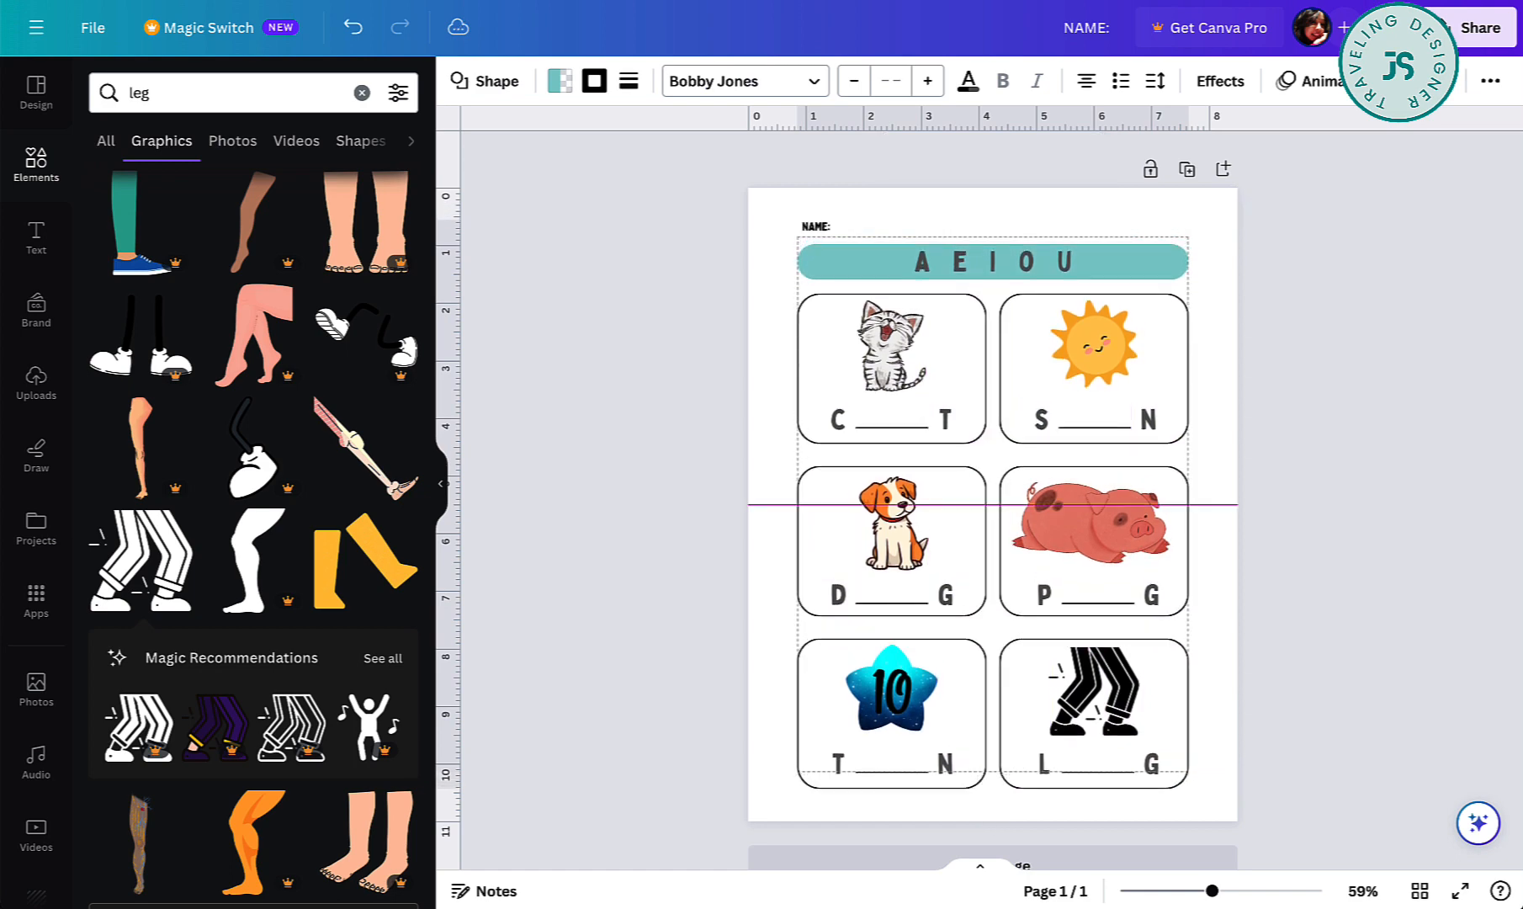
pyautogui.hotkey('ctrl', 'a')
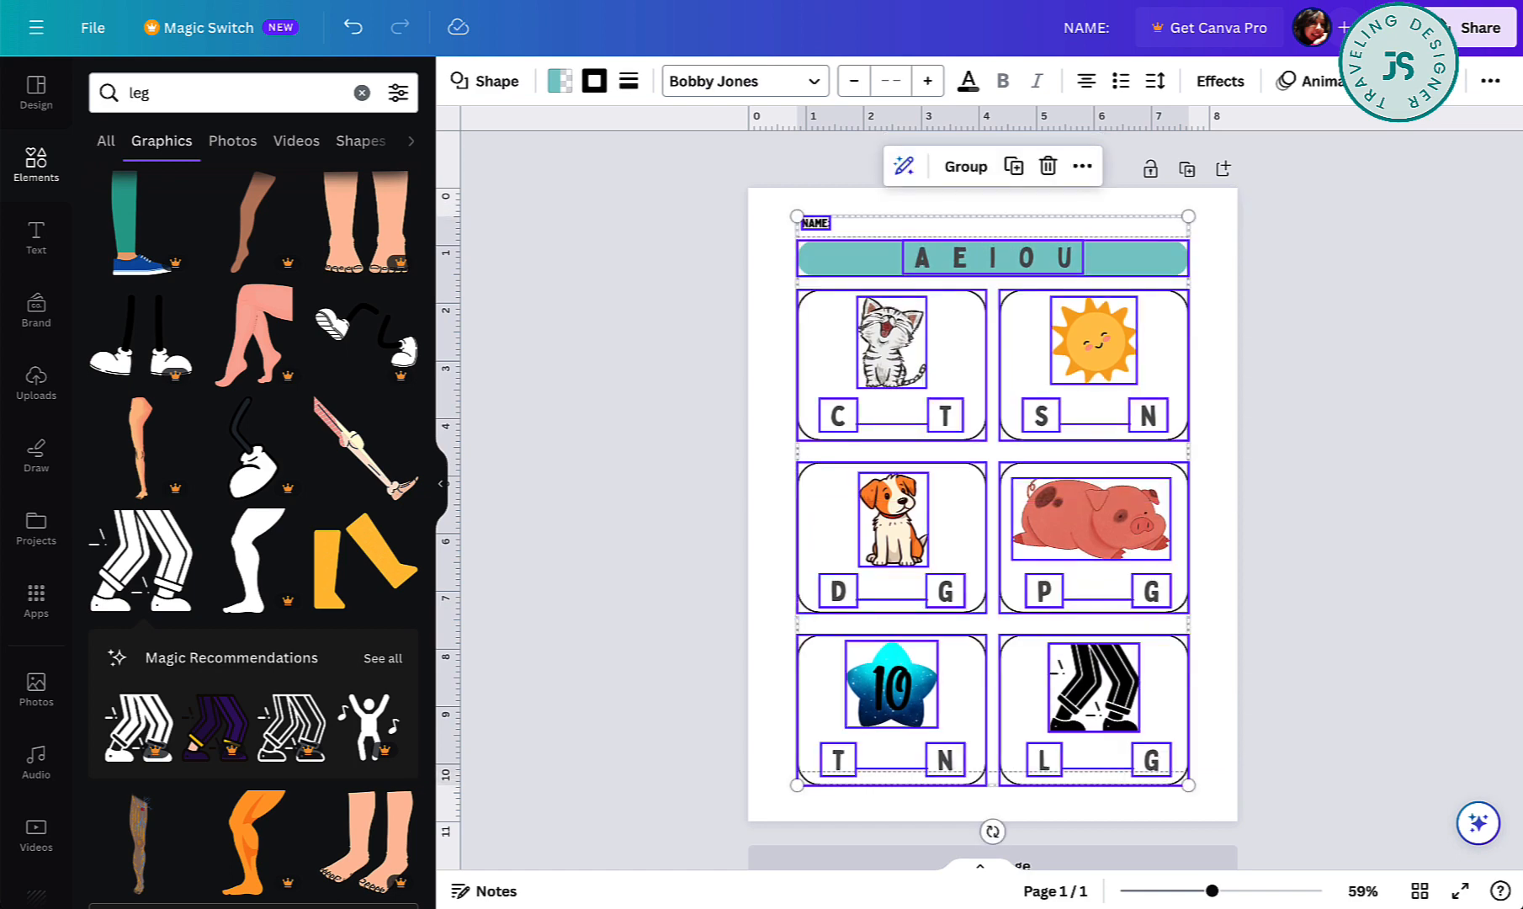
pyautogui.click(1447, 649)
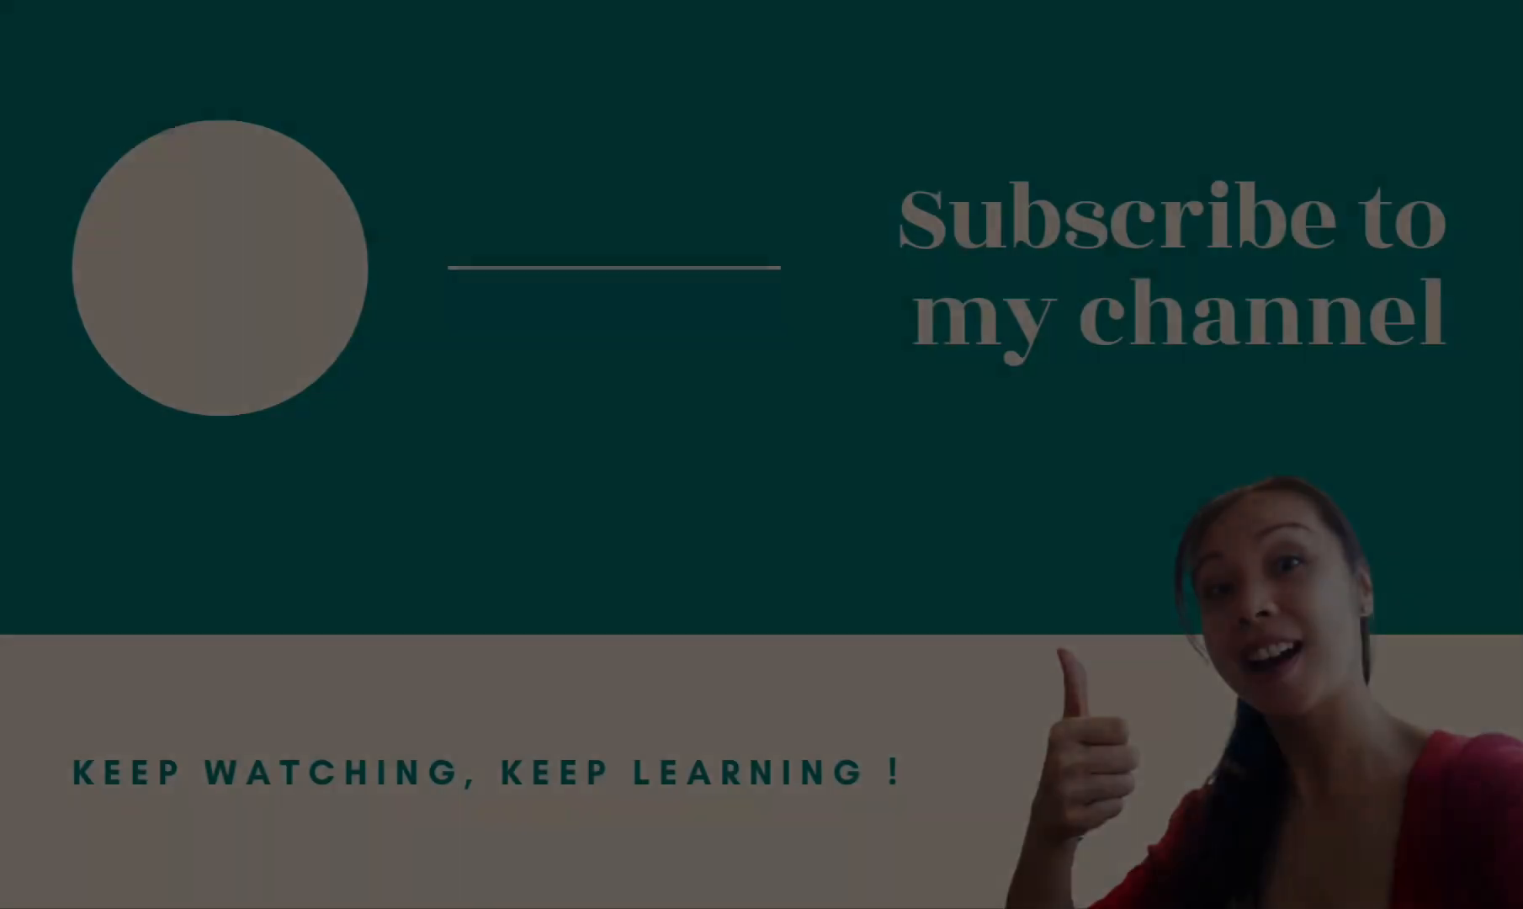